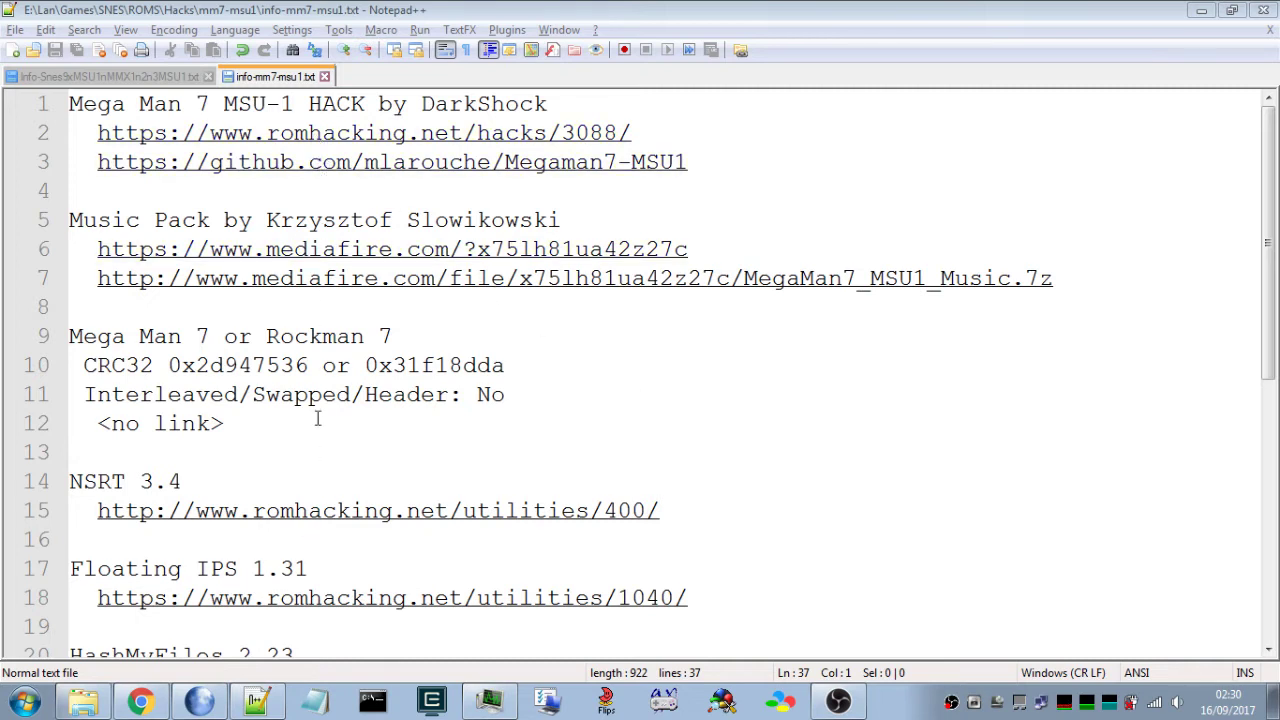
- Open the Mega Man VII.7z archive in the _files folder, examine the ROM versions it contains, and close it
{"action": "left_click", "coordinate": [84, 703]}
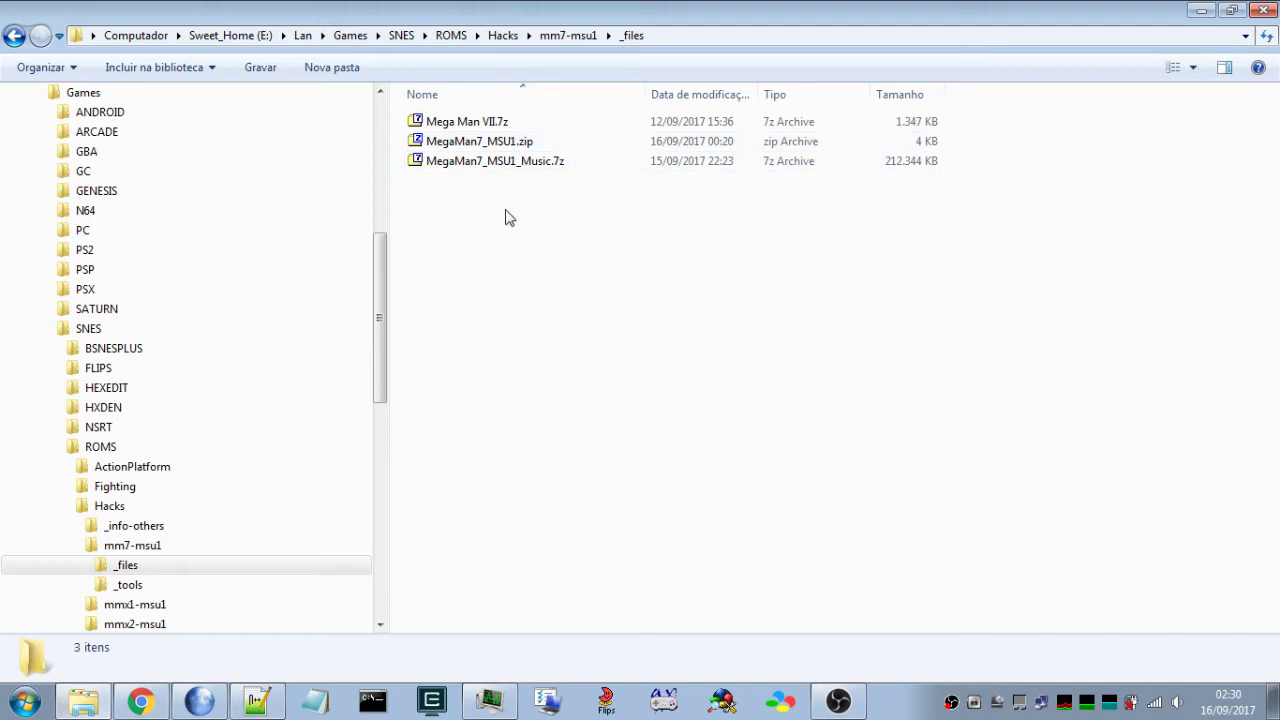
{"action": "left_click", "coordinate": [257, 702]}
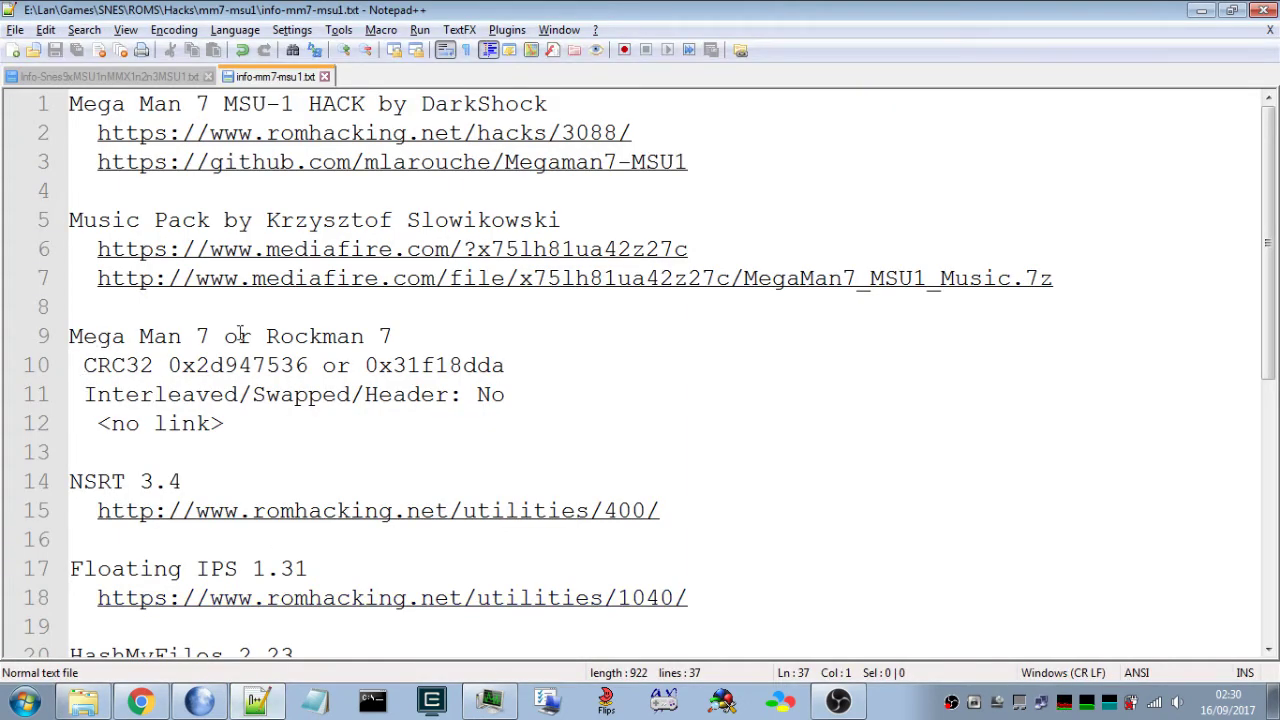
{"action": "left_click", "coordinate": [83, 702]}
{"action": "left_click", "coordinate": [494, 125]}
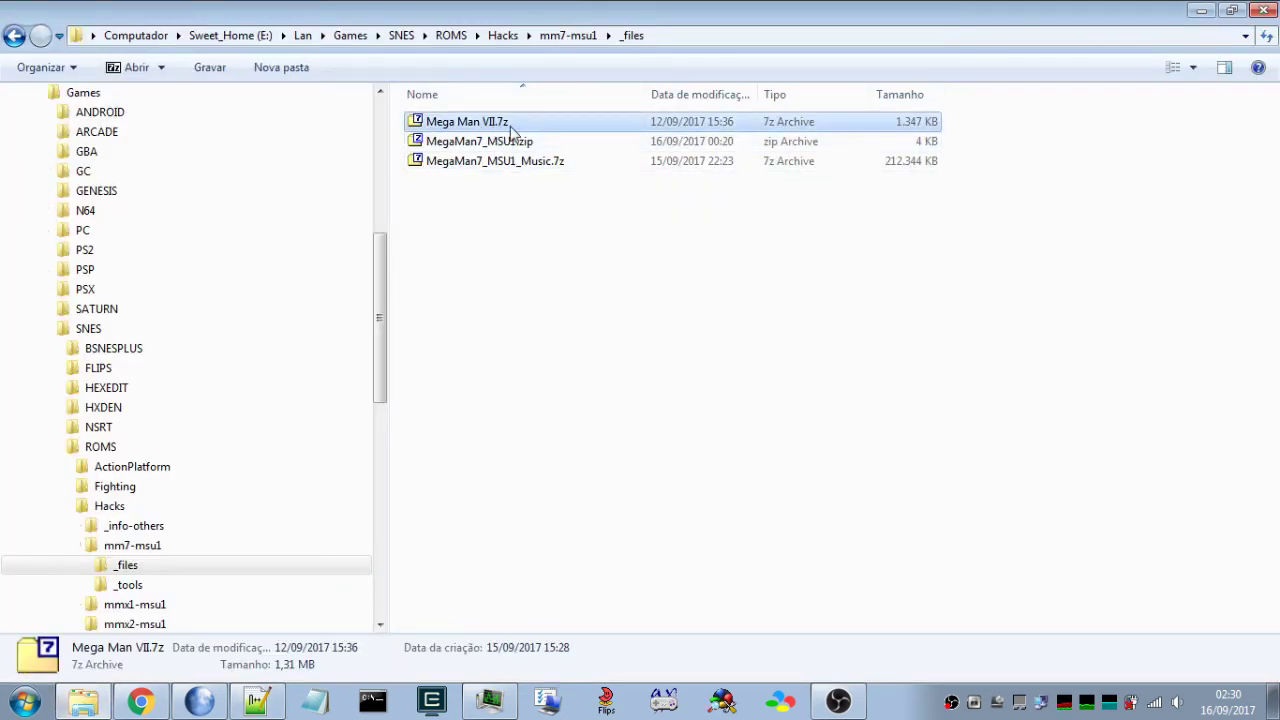
{"action": "double_click", "coordinate": [512, 125]}
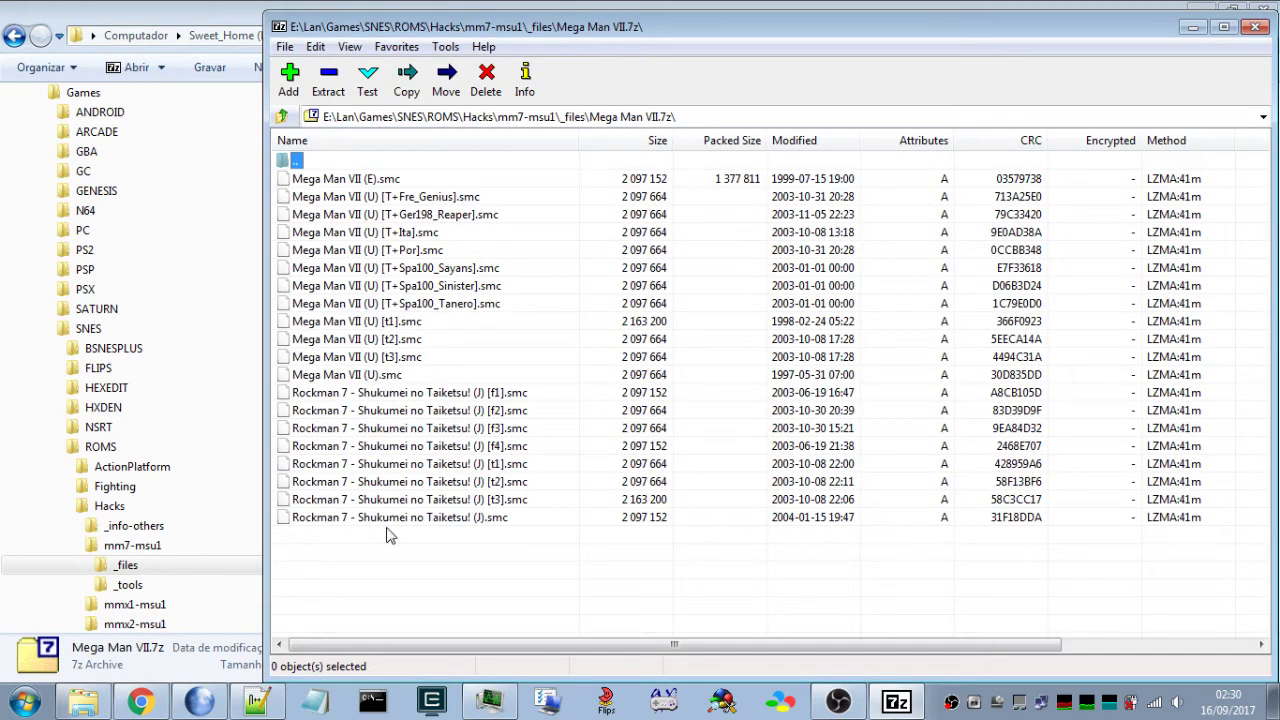
{"action": "left_click", "coordinate": [1256, 27]}
- Extract Mega Man VII.7z, MegaMan7_MSU1.zip and MegaMan7_MSU1_Music.7z with 7-Zip, each into its own subfolder of _files
{"action": "key", "text": "Down"}
{"action": "key", "text": "Down"}
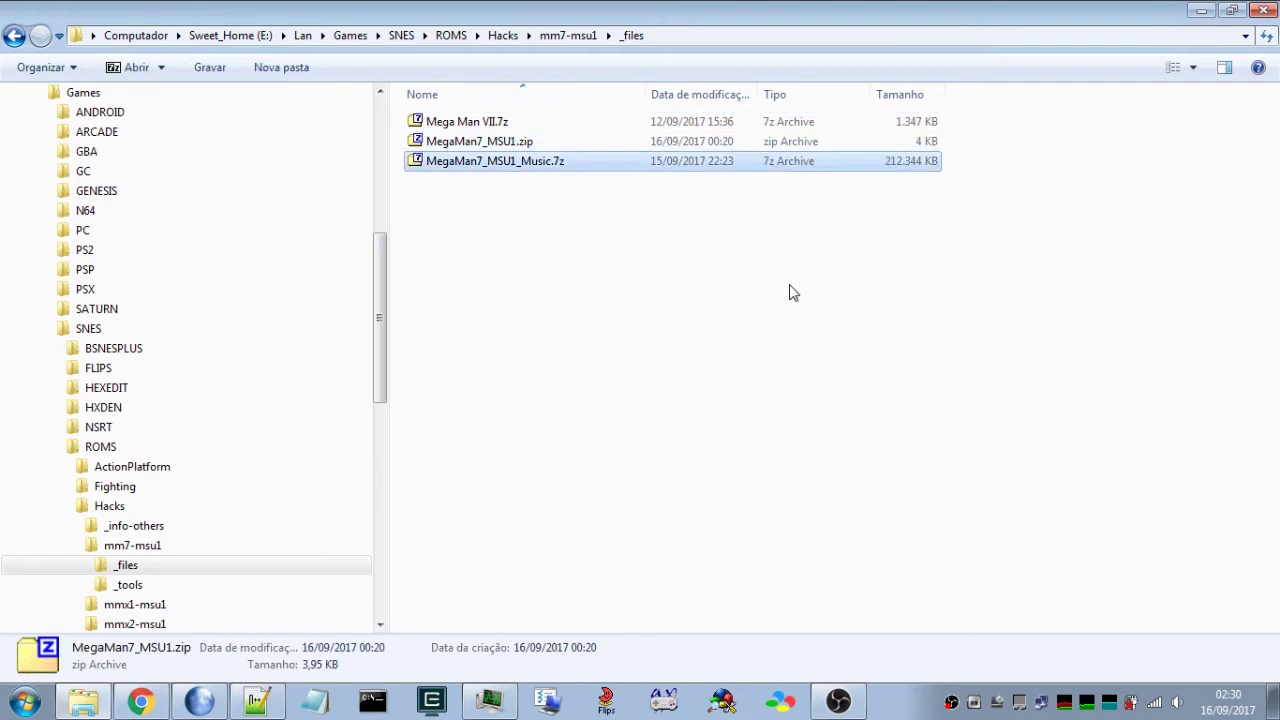
{"action": "key", "text": "shift+Up"}
{"action": "key", "text": "shift+Up"}
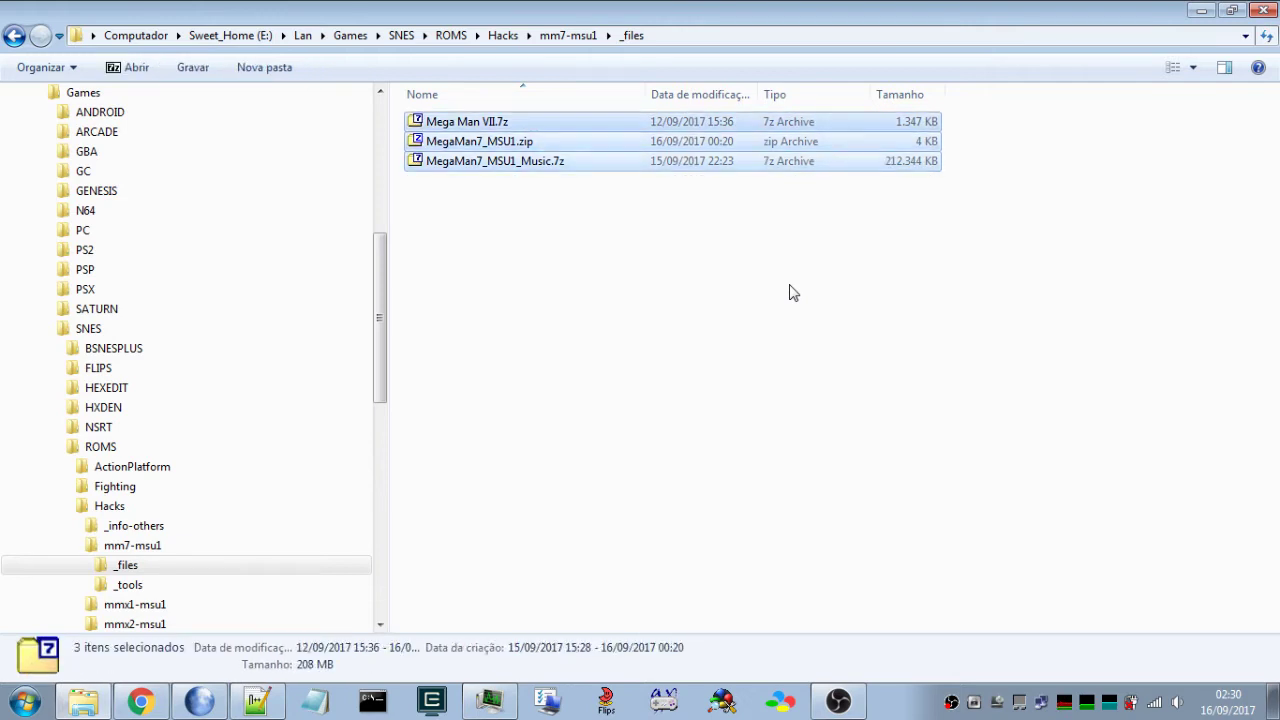
{"action": "key", "text": "Down"}
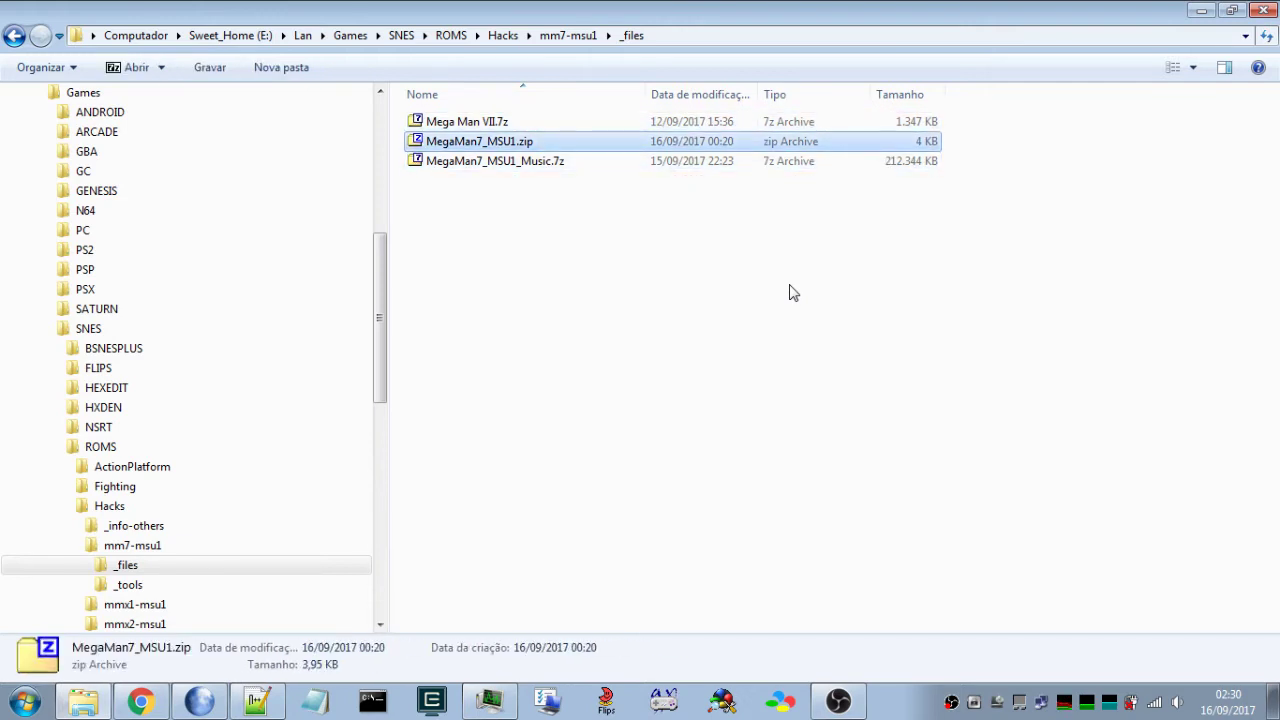
{"action": "key", "text": "Down"}
{"action": "key", "text": "shift+Up"}
{"action": "key", "text": "shift+Up"}
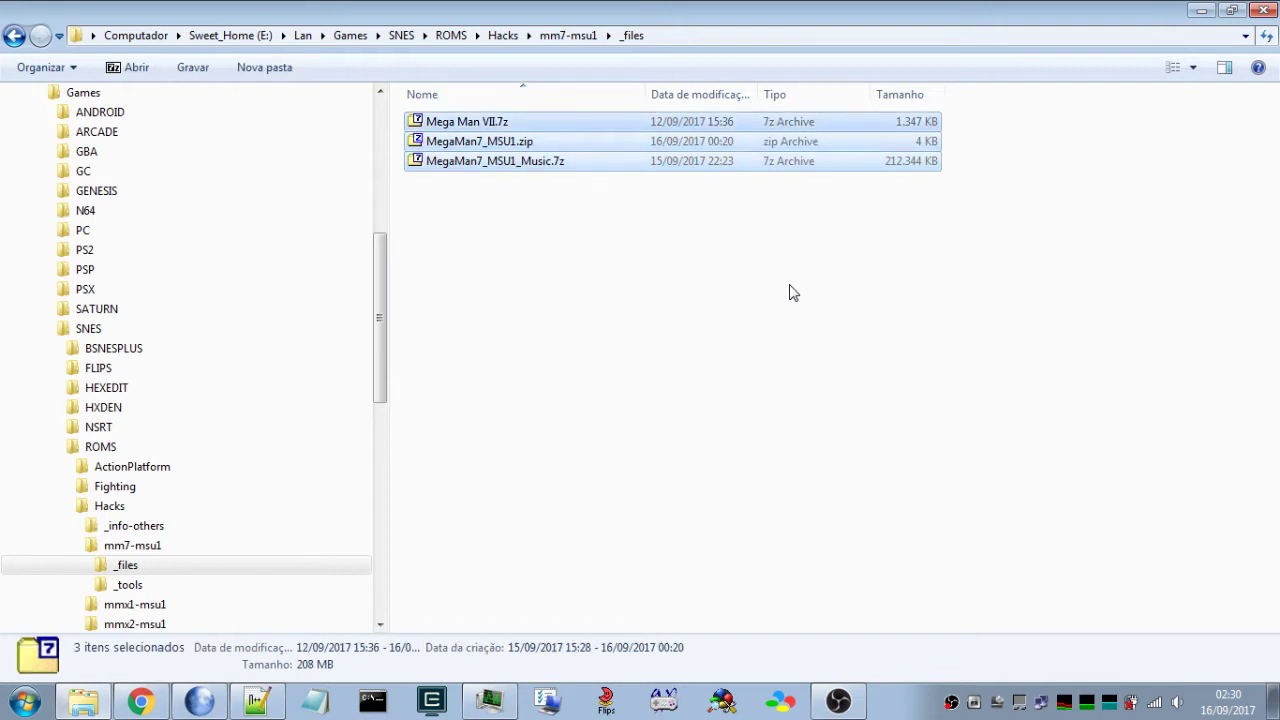
{"action": "key", "text": "shift+F10"}
{"action": "key", "text": "Down"}
{"action": "key", "text": "Down"}
{"action": "key", "text": "Down"}
{"action": "key", "text": "Right"}
{"action": "key", "text": "Down"}
{"action": "key", "text": "Down"}
{"action": "key", "text": "Return"}
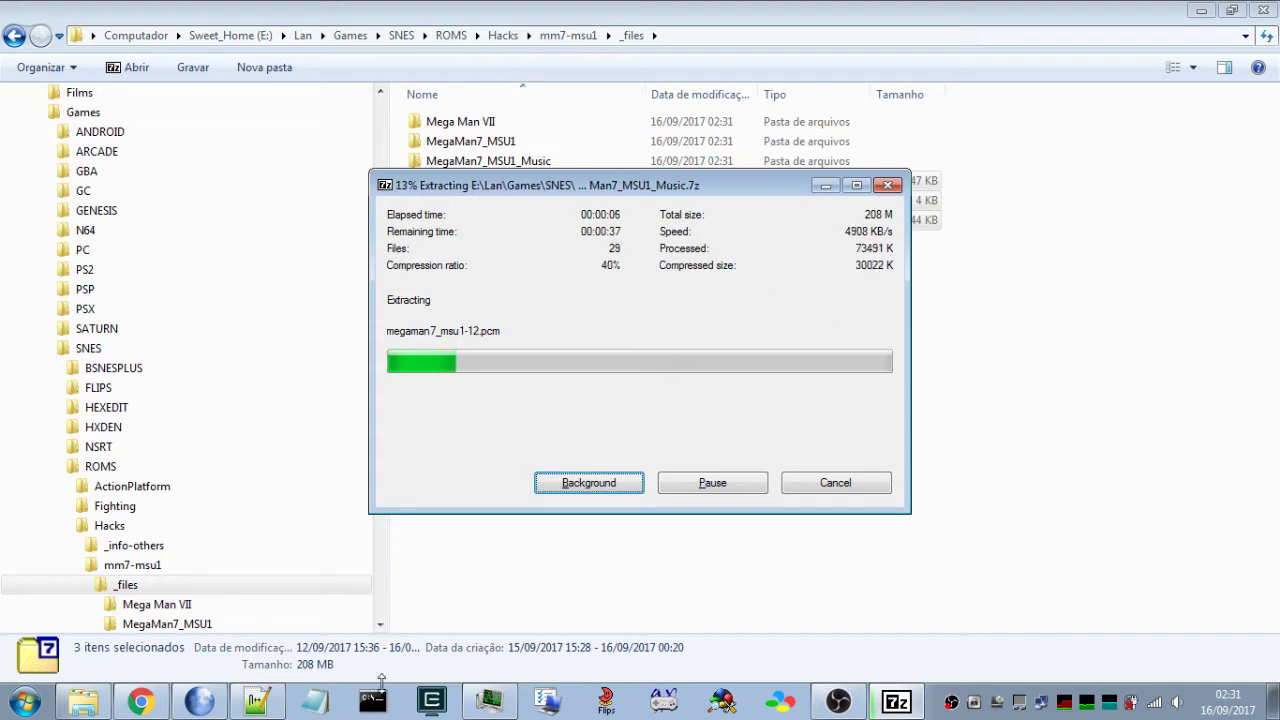
- Review the required ROM's CRC32 values and the NSRT 3.4 and Floating IPS 1.31 tool entries in the info-mm7-msu1.txt notes
{"action": "left_click", "coordinate": [270, 704]}
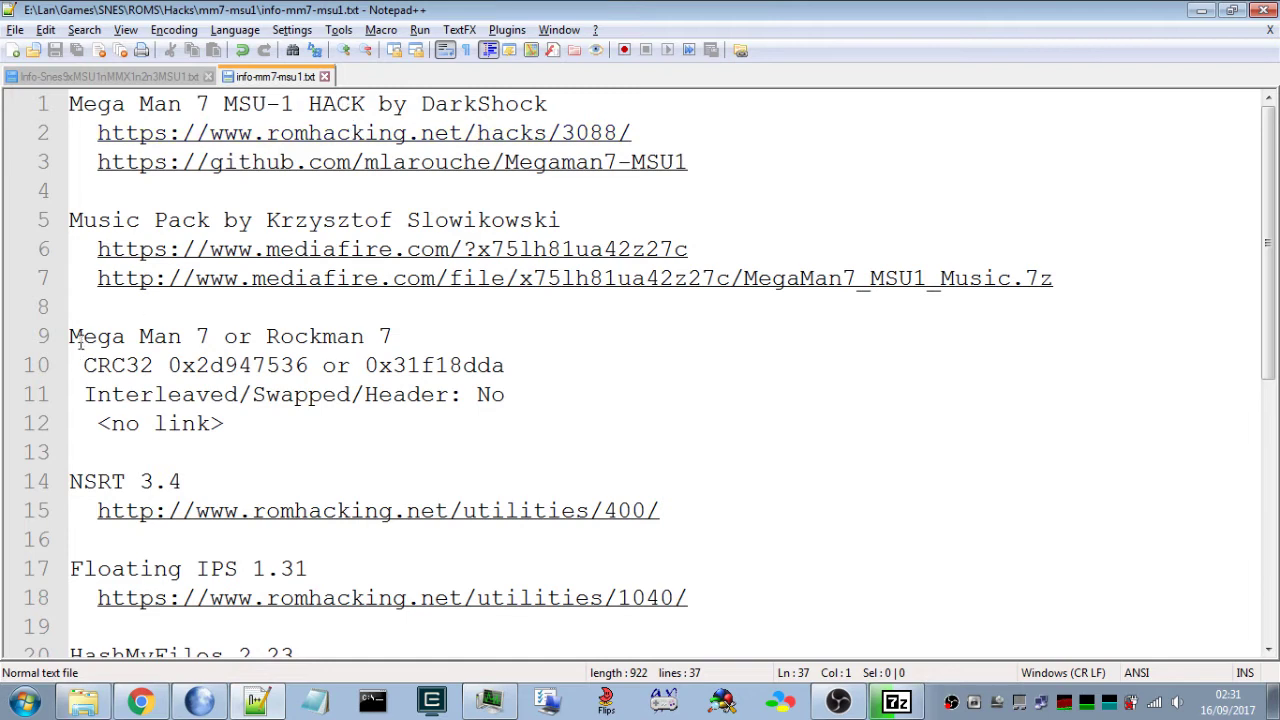
{"action": "left_click_drag", "start_coordinate": [78, 342], "coordinate": [196, 340]}
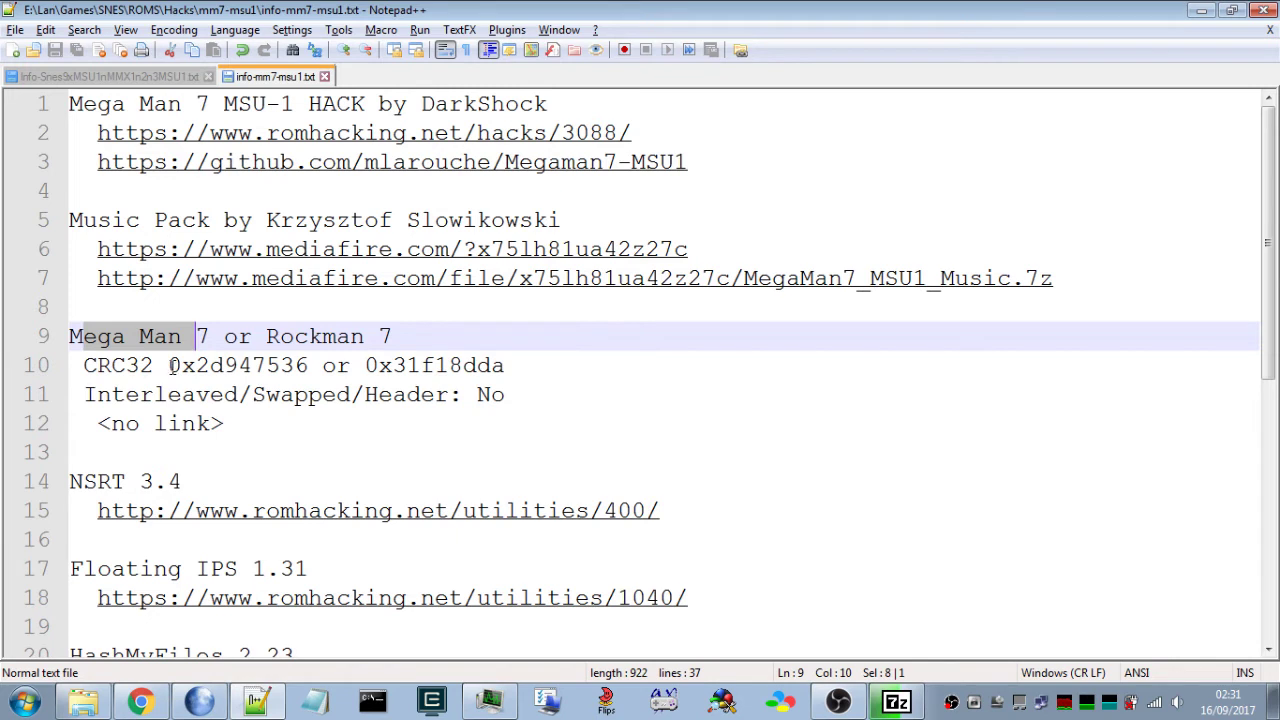
{"action": "left_click_drag", "start_coordinate": [169, 365], "coordinate": [507, 365]}
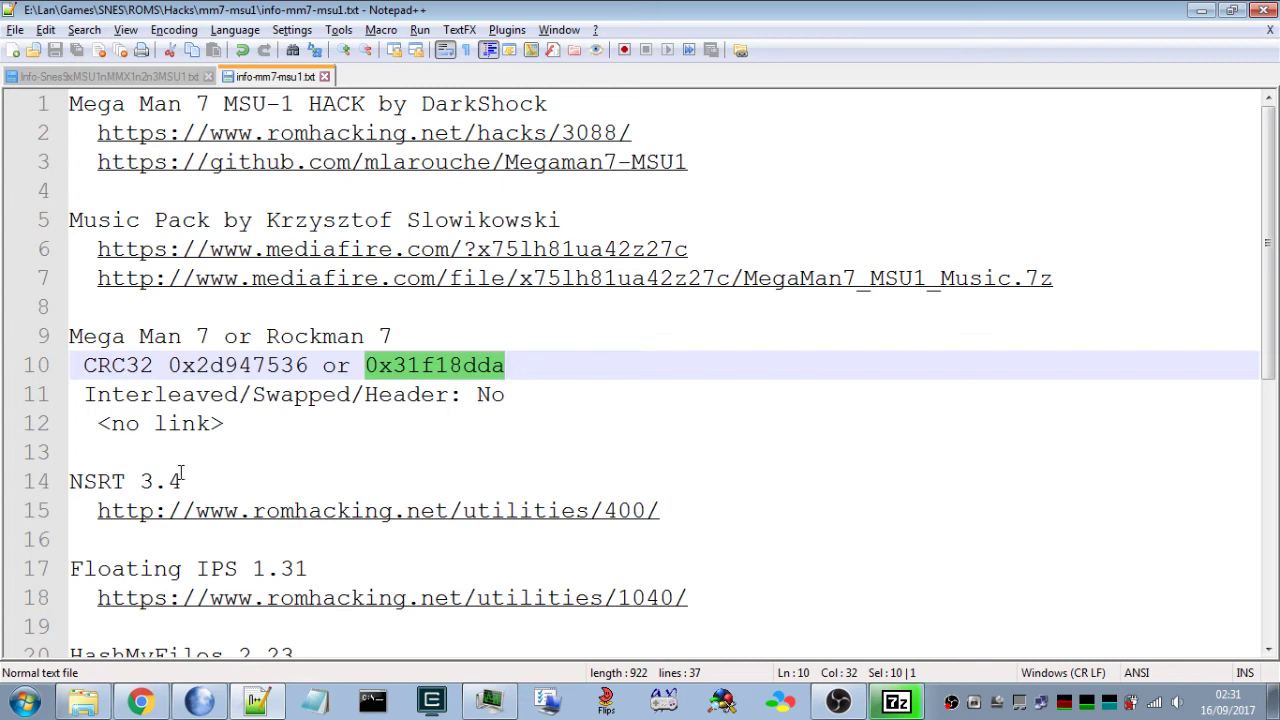
{"action": "left_click_drag", "start_coordinate": [73, 481], "coordinate": [210, 481]}
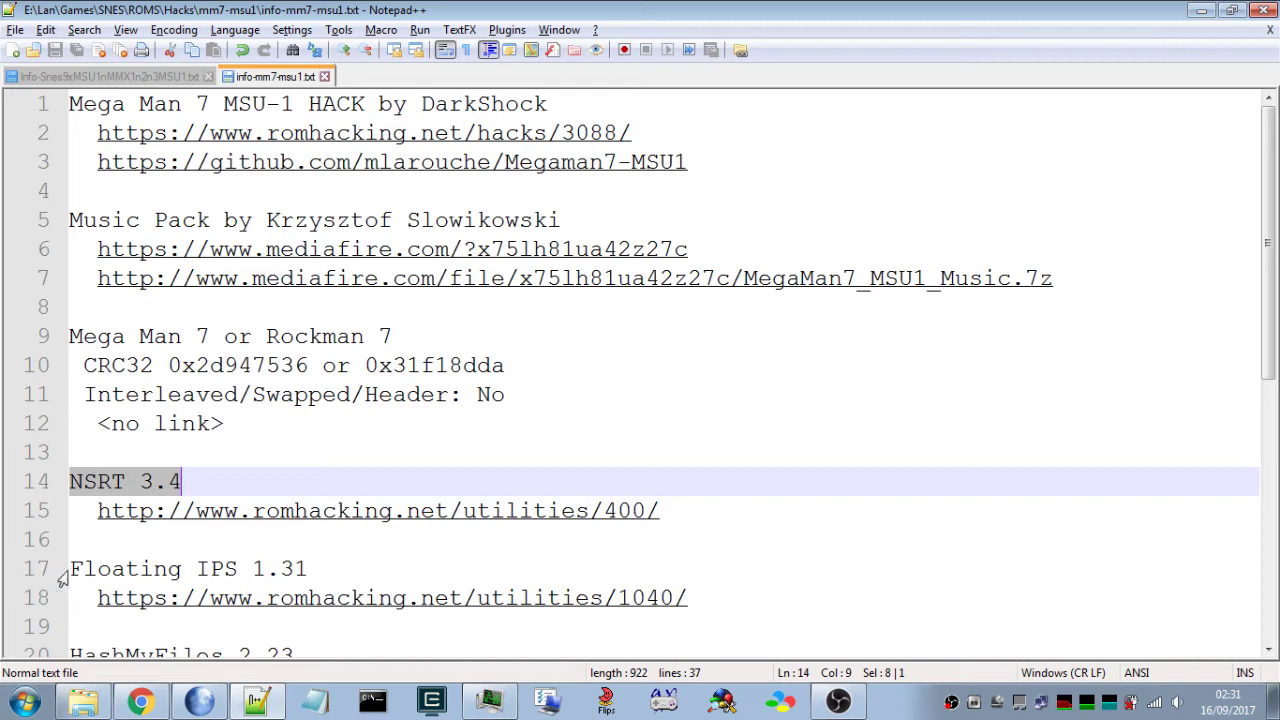
{"action": "left_click_drag", "start_coordinate": [72, 568], "coordinate": [337, 566]}
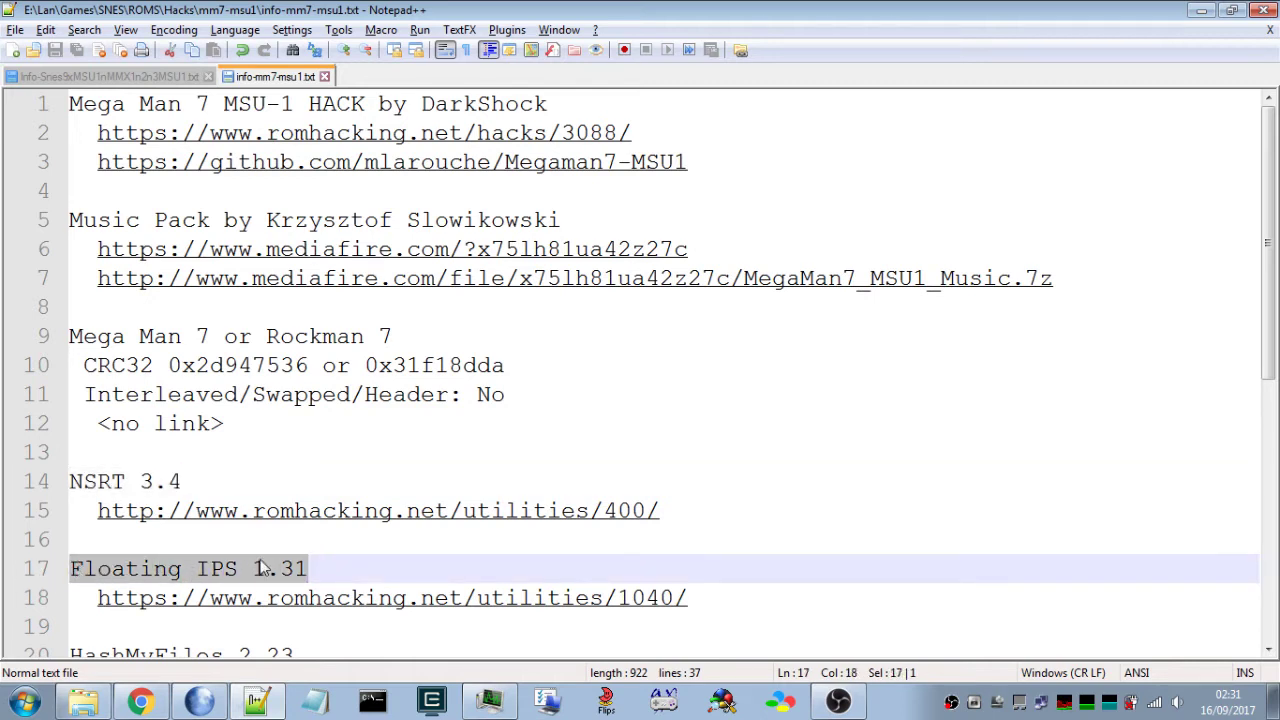
- Return to File Explorer and look through the ROM files in the extracted Mega Man VII folder
{"action": "left_click", "coordinate": [97, 707]}
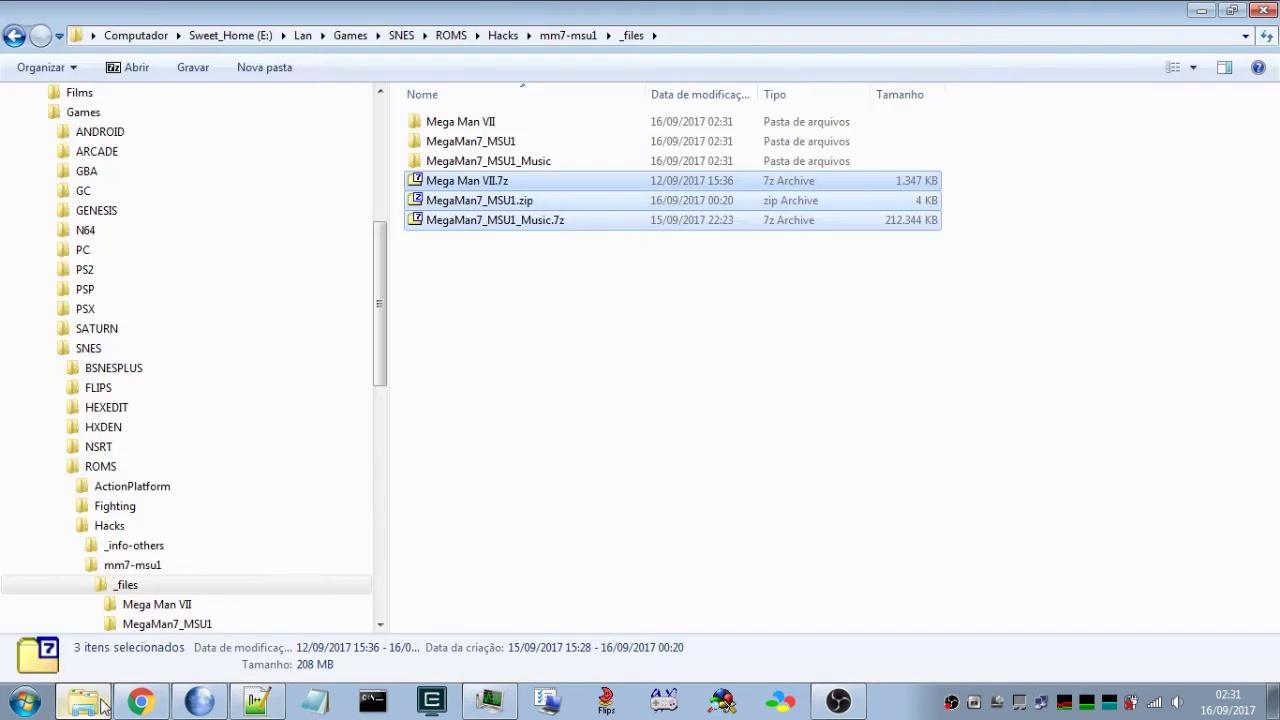
{"action": "left_click", "coordinate": [587, 509]}
{"action": "key", "text": "Up"}
{"action": "key", "text": "Up"}
{"action": "key", "text": "Up"}
{"action": "key", "text": "Return"}
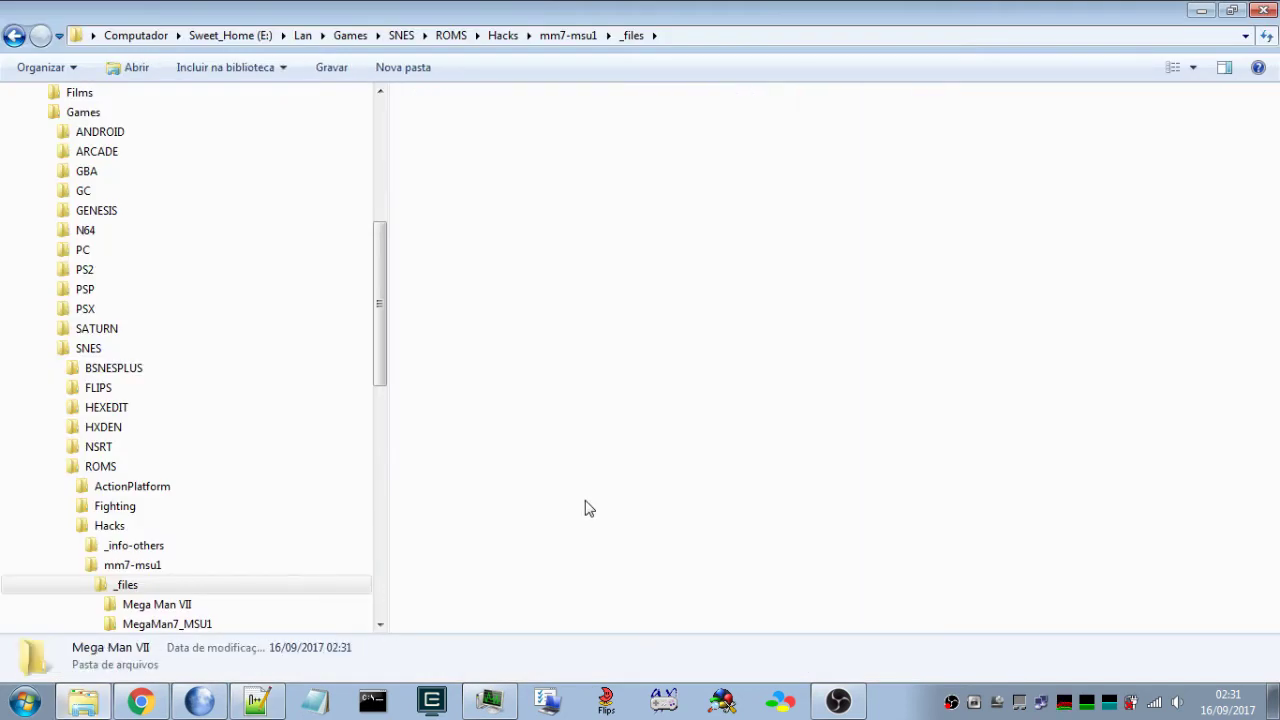
{"action": "key", "text": "Down"}
{"action": "key", "text": "Up"}
{"action": "key", "text": "Down"}
{"action": "key", "text": "Down"}
{"action": "key", "text": "Down"}
{"action": "key", "text": "Down"}
{"action": "key", "text": "Down"}
{"action": "key", "text": "Down"}
{"action": "key", "text": "Down"}
{"action": "key", "text": "Down"}
{"action": "key", "text": "Down"}
{"action": "key", "text": "Down"}
{"action": "key", "text": "Down"}
{"action": "key", "text": "Down"}
{"action": "key", "text": "Down"}
{"action": "key", "text": "Down"}
{"action": "key", "text": "Down"}
{"action": "key", "text": "Down"}
{"action": "key", "text": "Down"}
{"action": "key", "text": "Down"}
{"action": "key", "text": "Down"}
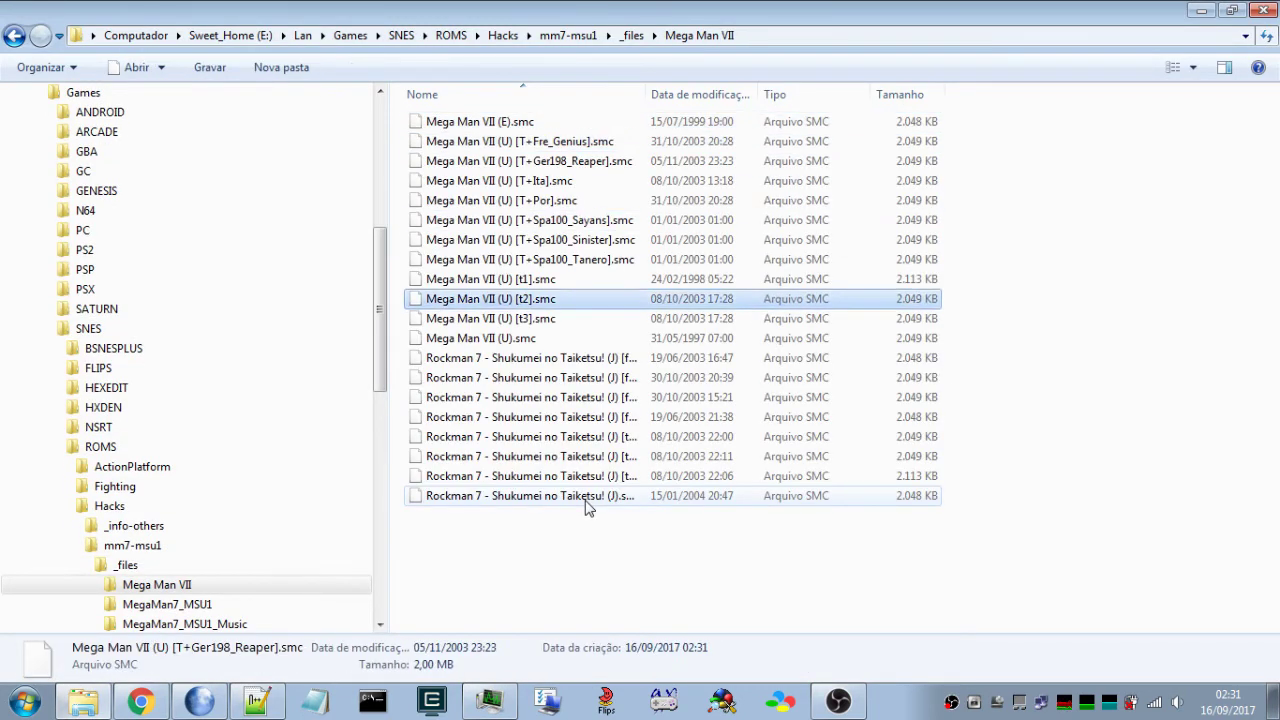
- Try to move the nested MegaMan7_MSU1 folder out of the extracted folder of the same name
{"action": "key", "text": "shift+Tab"}
{"action": "key", "text": "Down"}
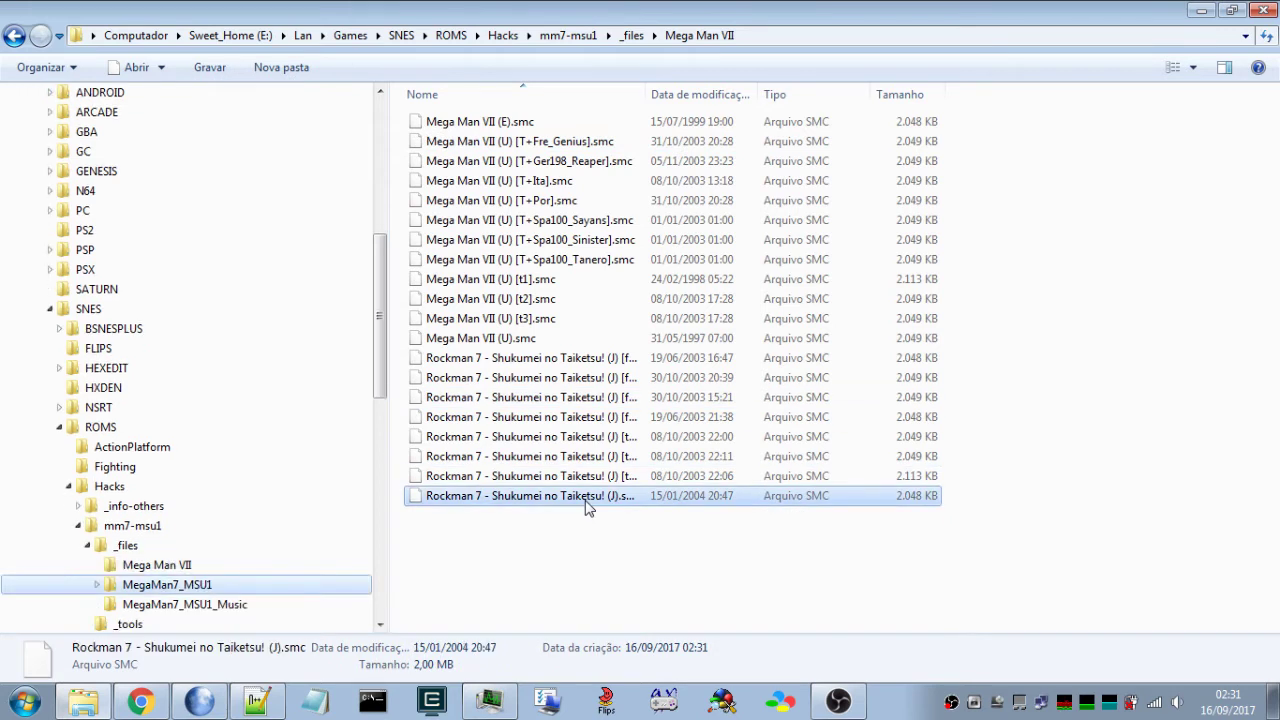
{"action": "key", "text": "Tab"}
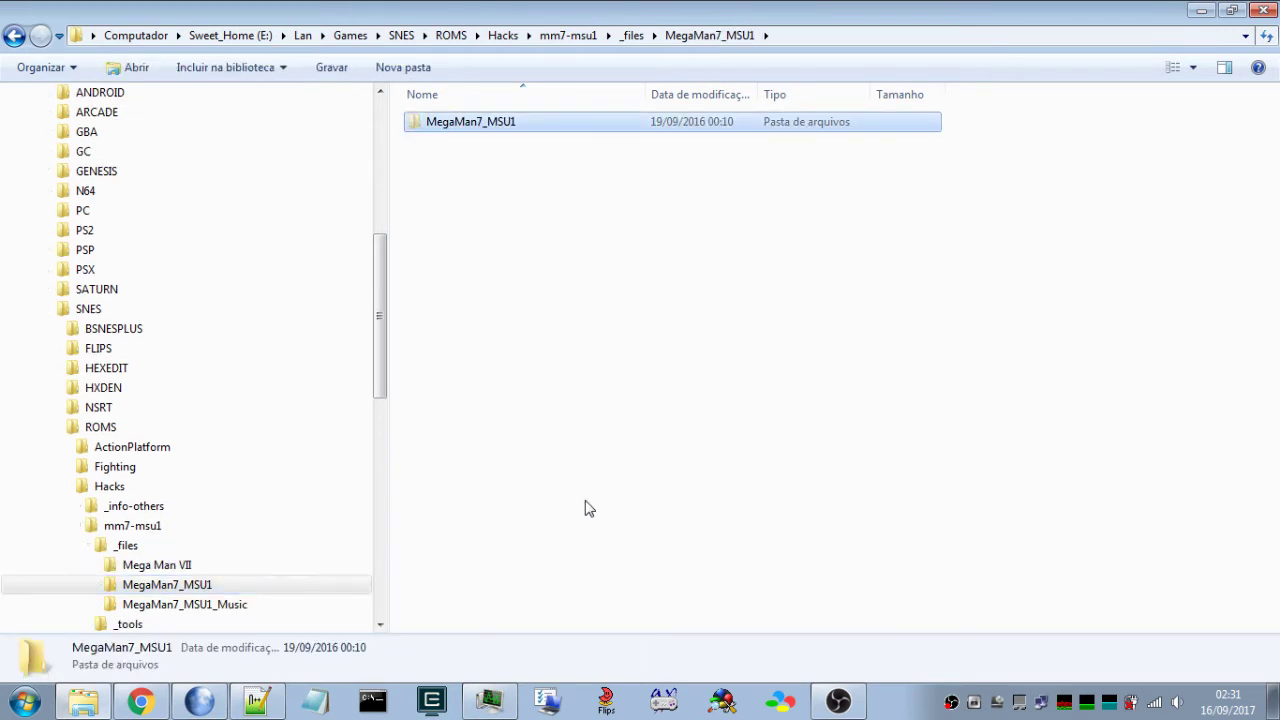
{"action": "key", "text": "BackSpace"}
{"action": "key", "text": "shift+Tab"}
{"action": "key", "text": "Down"}
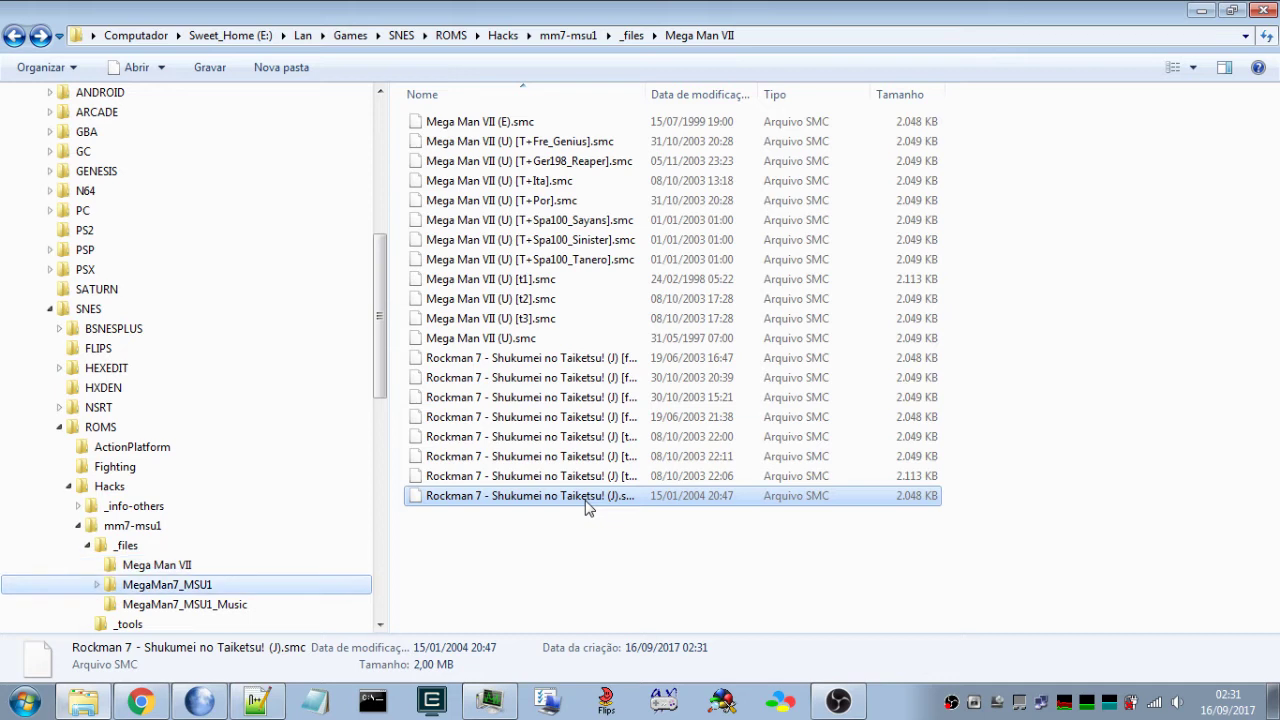
{"action": "key", "text": "ctrl+v"}
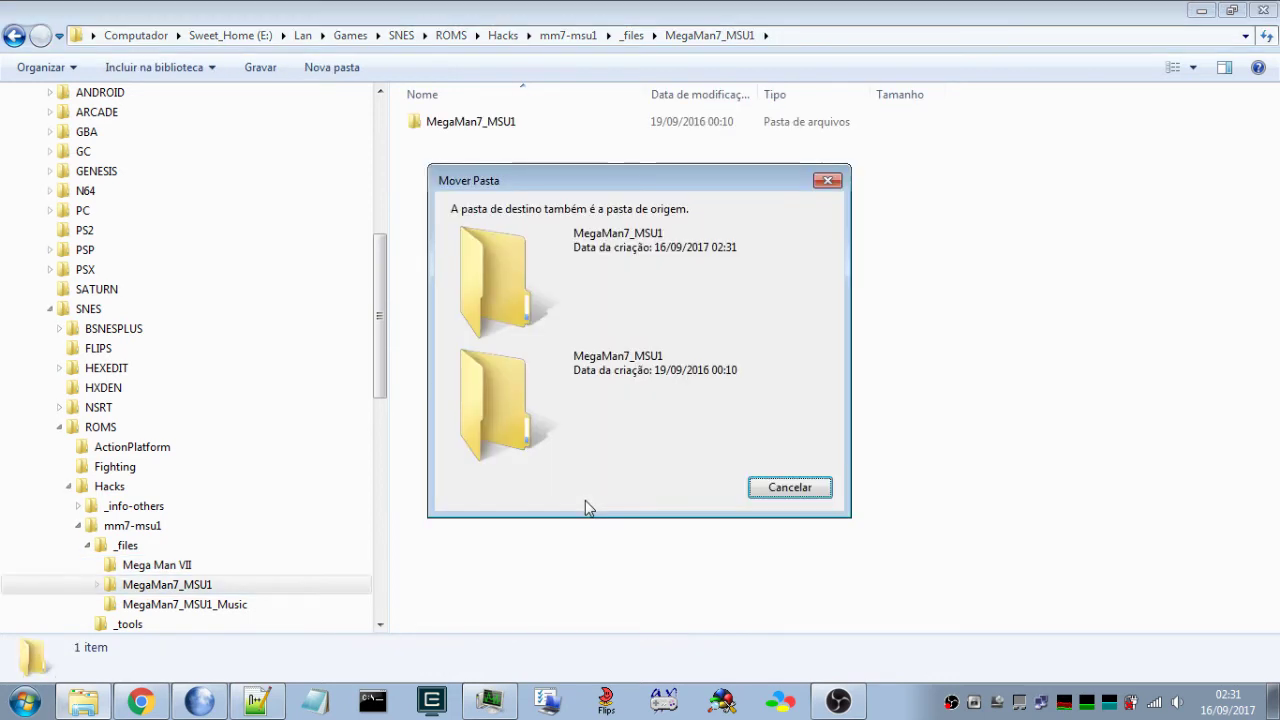
{"action": "key", "text": "Escape"}
- Move the nested MegaMan7_MSU1 folder up into _files, merging it with the existing folder of the same name
{"action": "key", "text": "Down"}
{"action": "key", "text": "Up"}
{"action": "key", "text": "Tab"}
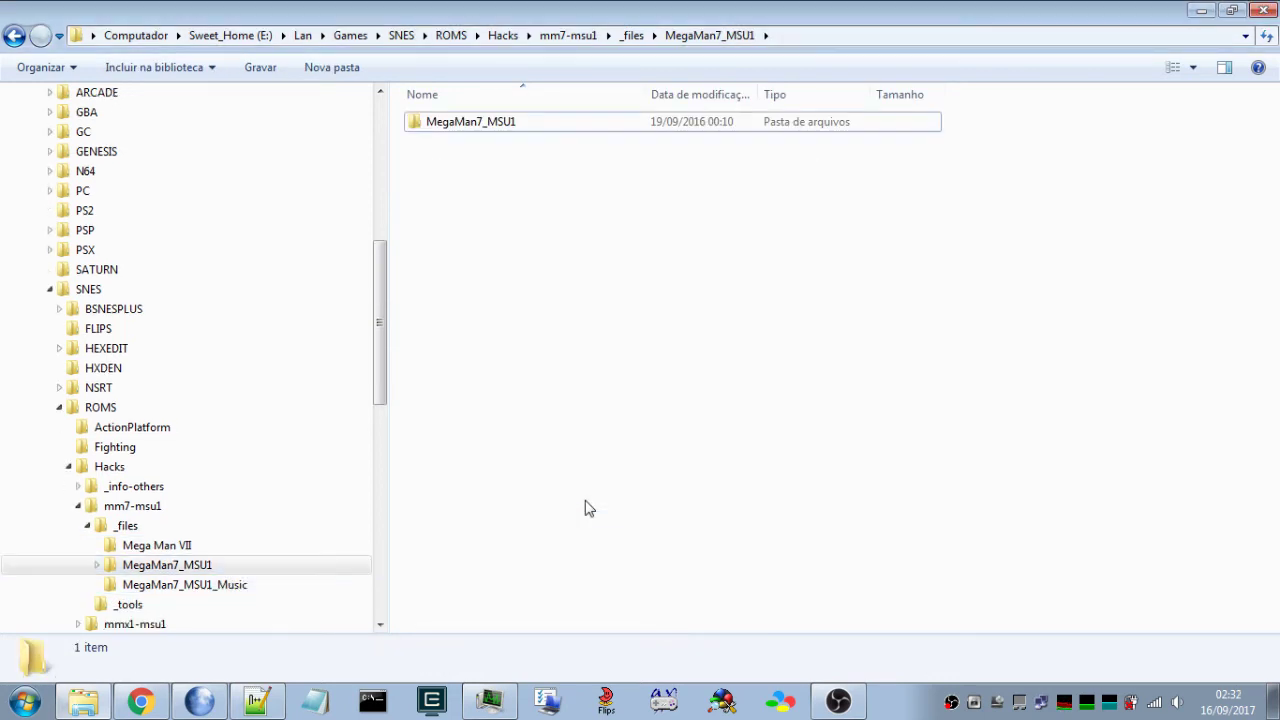
{"action": "key", "text": "space"}
{"action": "key", "text": "shift+Tab"}
{"action": "key", "text": "Up"}
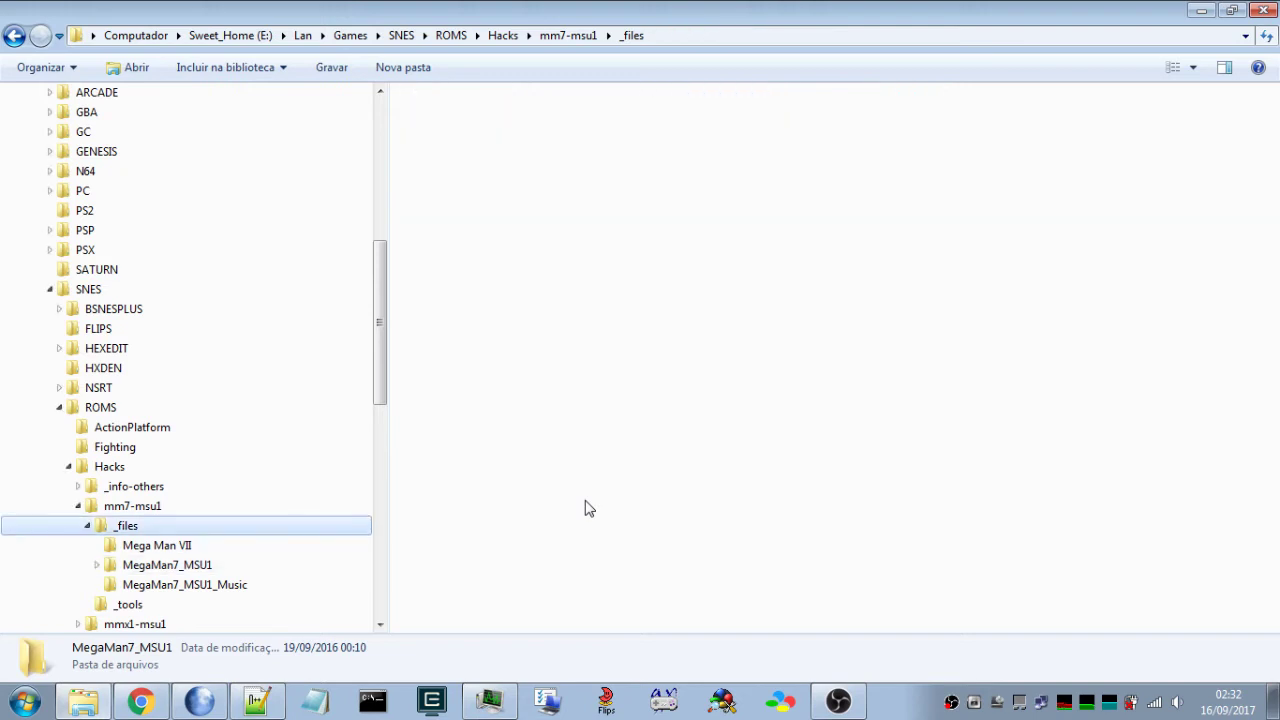
{"action": "key", "text": "ctrl+v"}
{"action": "key", "text": "Return"}
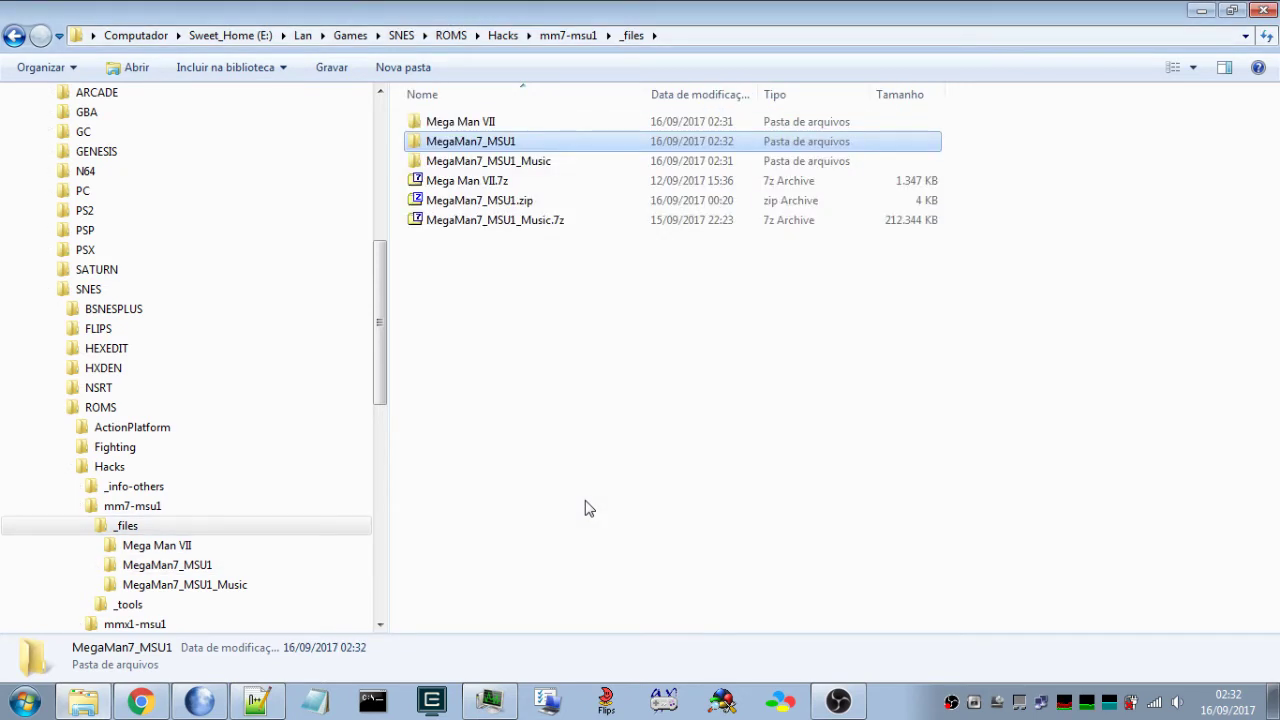
- Open the merged MegaMan7_MSU1 folder and check the patch files it contains
{"action": "key", "text": "Return"}
{"action": "key", "text": "Down"}
{"action": "key", "text": "Up"}
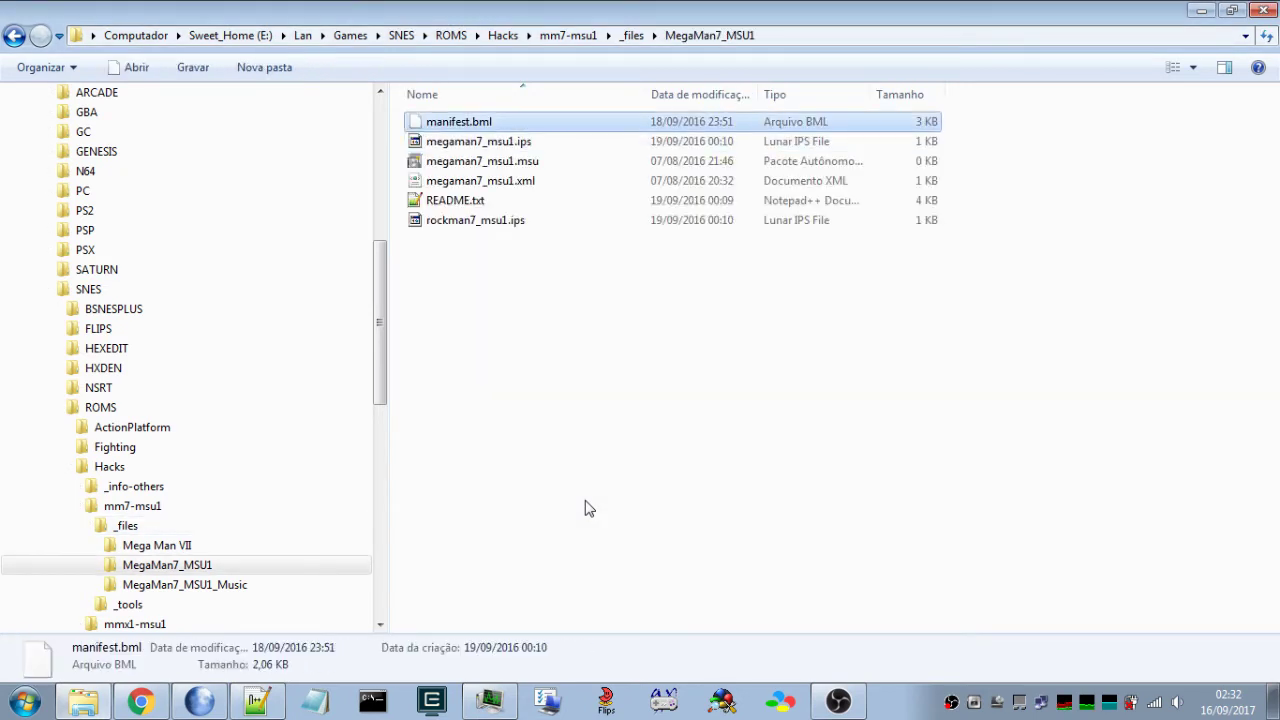
{"action": "key", "text": "shift+Tab"}
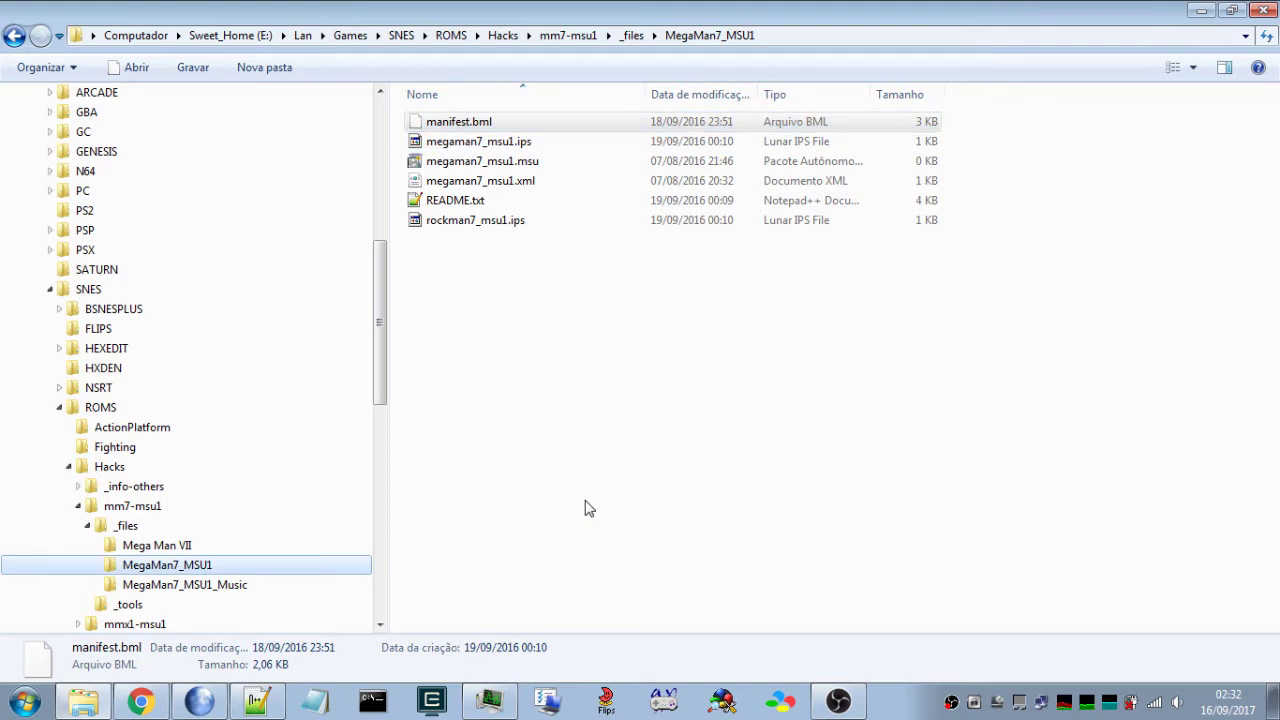
{"action": "key", "text": "shift+Tab"}
{"action": "key", "text": "Return"}
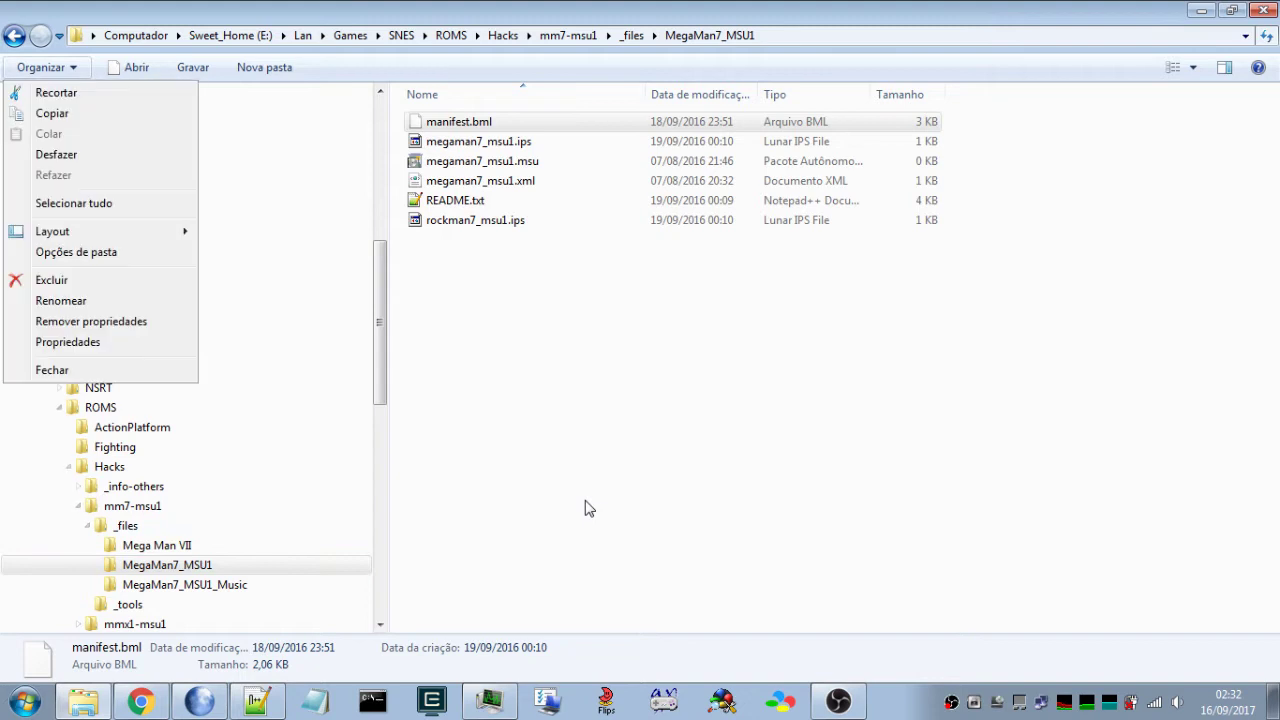
{"action": "key", "text": "Escape"}
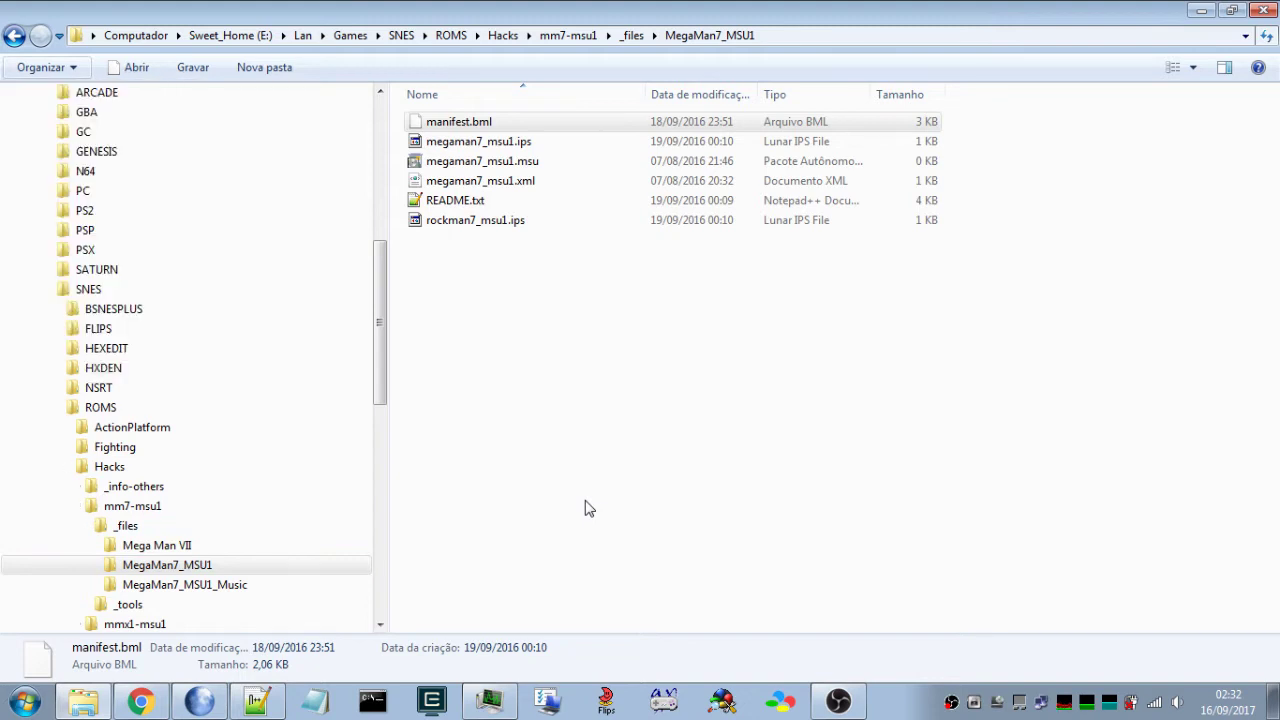
- Move all the megaman7_msu1 PCM music files from the MegaMan7_MSU1_Music folder into the mm7-msu1 folder
{"action": "left_click", "coordinate": [200, 585]}
{"action": "left_click", "coordinate": [1045, 288]}
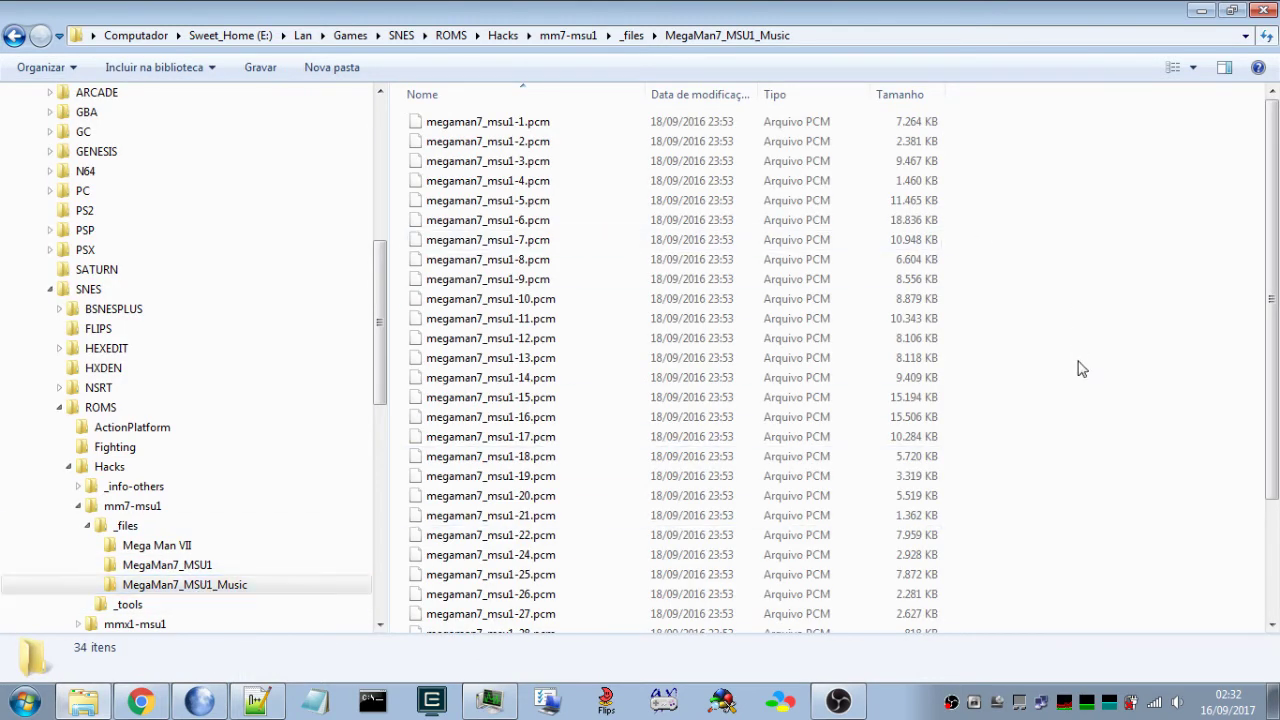
{"action": "scroll", "coordinate": [1071, 408], "scroll_direction": "down", "scroll_amount": 3}
{"action": "scroll", "coordinate": [1068, 430], "scroll_direction": "up", "scroll_amount": 3}
{"action": "key", "text": "Down"}
{"action": "key", "text": "Up"}
{"action": "key", "text": "shift+Down"}
{"action": "key", "text": "shift+Down"}
{"action": "key", "text": "shift+Down"}
{"action": "key", "text": "shift+Down"}
{"action": "key", "text": "shift+Down"}
{"action": "key", "text": "shift+Down"}
{"action": "key", "text": "shift+Down"}
{"action": "key", "text": "shift+Down"}
{"action": "key", "text": "shift+Down"}
{"action": "key", "text": "shift+Down"}
{"action": "key", "text": "shift+Down"}
{"action": "key", "text": "shift+Down"}
{"action": "key", "text": "shift+Down"}
{"action": "key", "text": "shift+Down"}
{"action": "key", "text": "shift+Down"}
{"action": "key", "text": "shift+Down"}
{"action": "key", "text": "shift+Down"}
{"action": "key", "text": "shift+Down"}
{"action": "key", "text": "shift+Down"}
{"action": "key", "text": "shift+Down"}
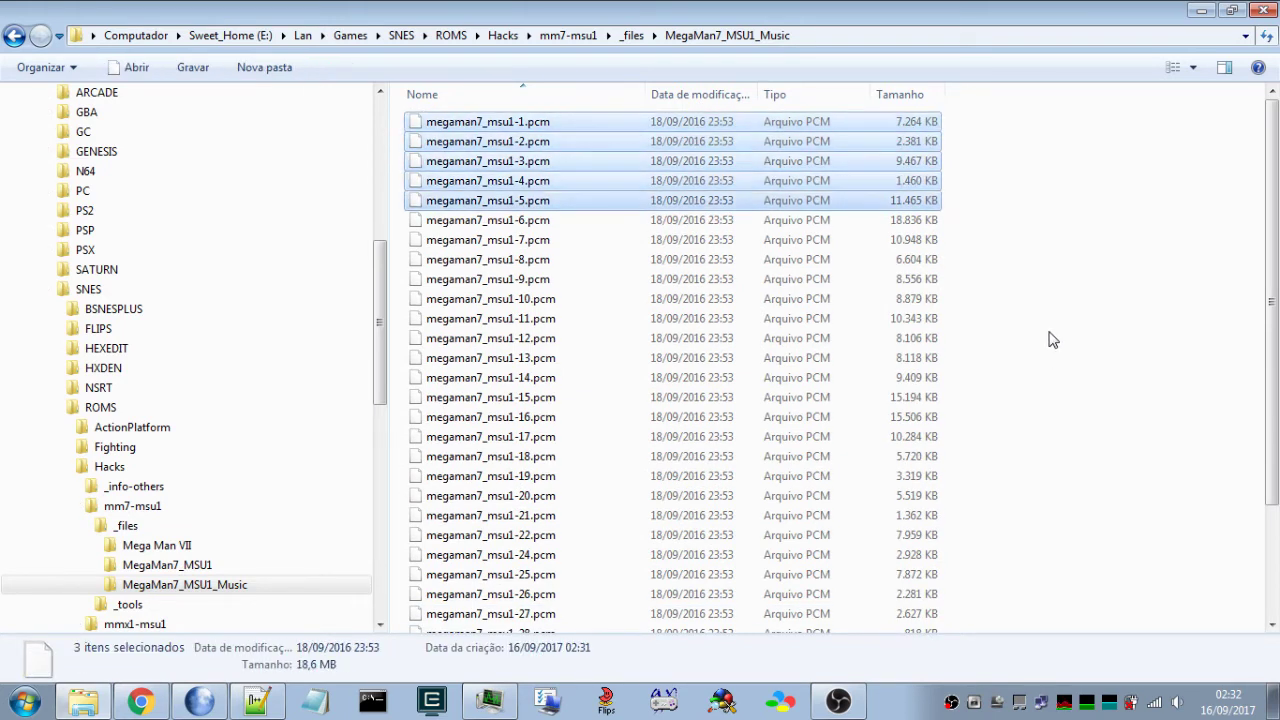
{"action": "key", "text": "shift+Down"}
{"action": "key", "text": "shift+Down"}
{"action": "key", "text": "shift+Down"}
{"action": "key", "text": "shift+Down"}
{"action": "key", "text": "shift+Down"}
{"action": "key", "text": "shift+Down"}
{"action": "key", "text": "shift+Down"}
{"action": "key", "text": "shift+Down"}
{"action": "key", "text": "shift+Down"}
{"action": "key", "text": "shift+Down"}
{"action": "key", "text": "shift+Down"}
{"action": "key", "text": "shift+Down"}
{"action": "key", "text": "shift+Down"}
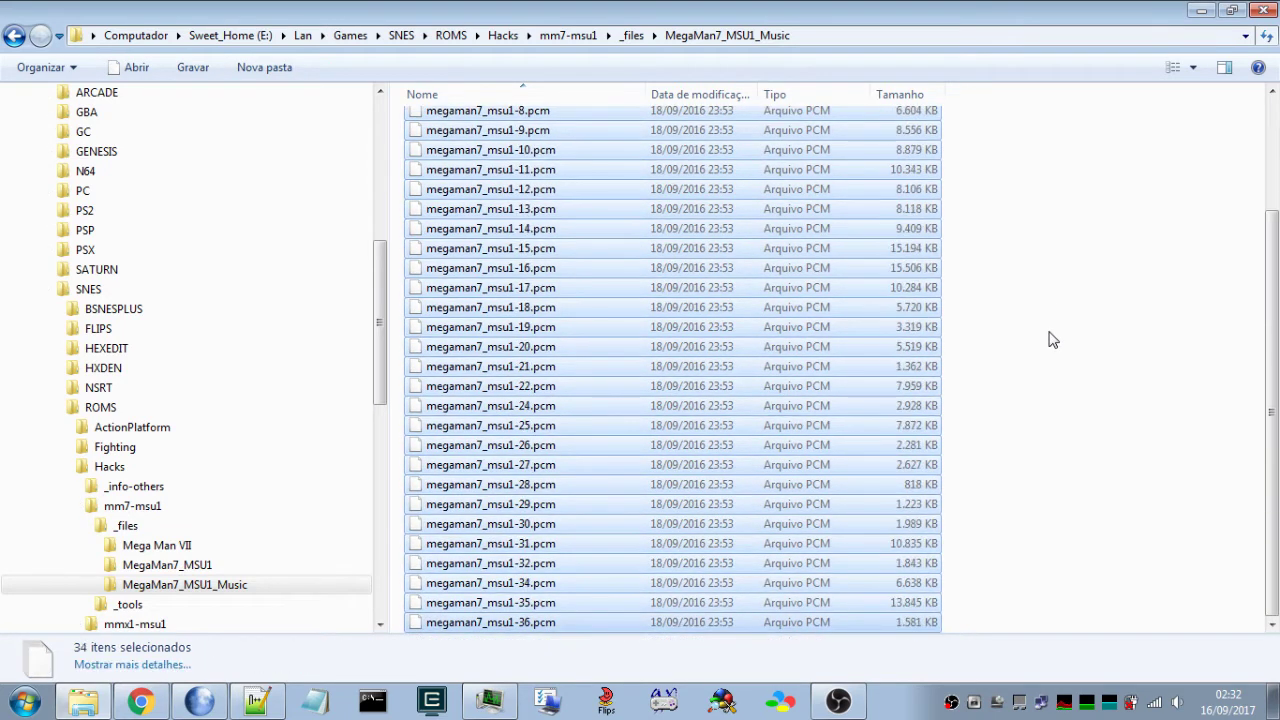
{"action": "left_click", "coordinate": [134, 510]}
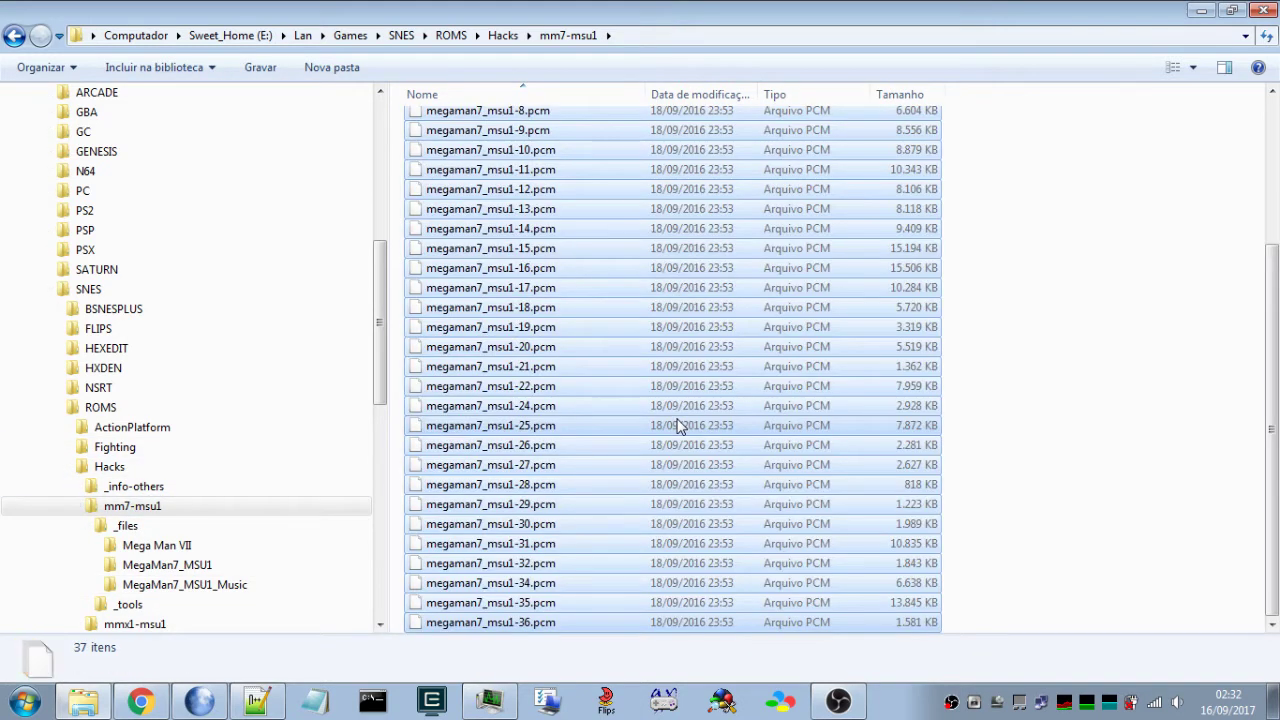
{"action": "left_click", "coordinate": [1023, 402]}
{"action": "scroll", "coordinate": [1023, 402], "scroll_direction": "up", "scroll_amount": 4}
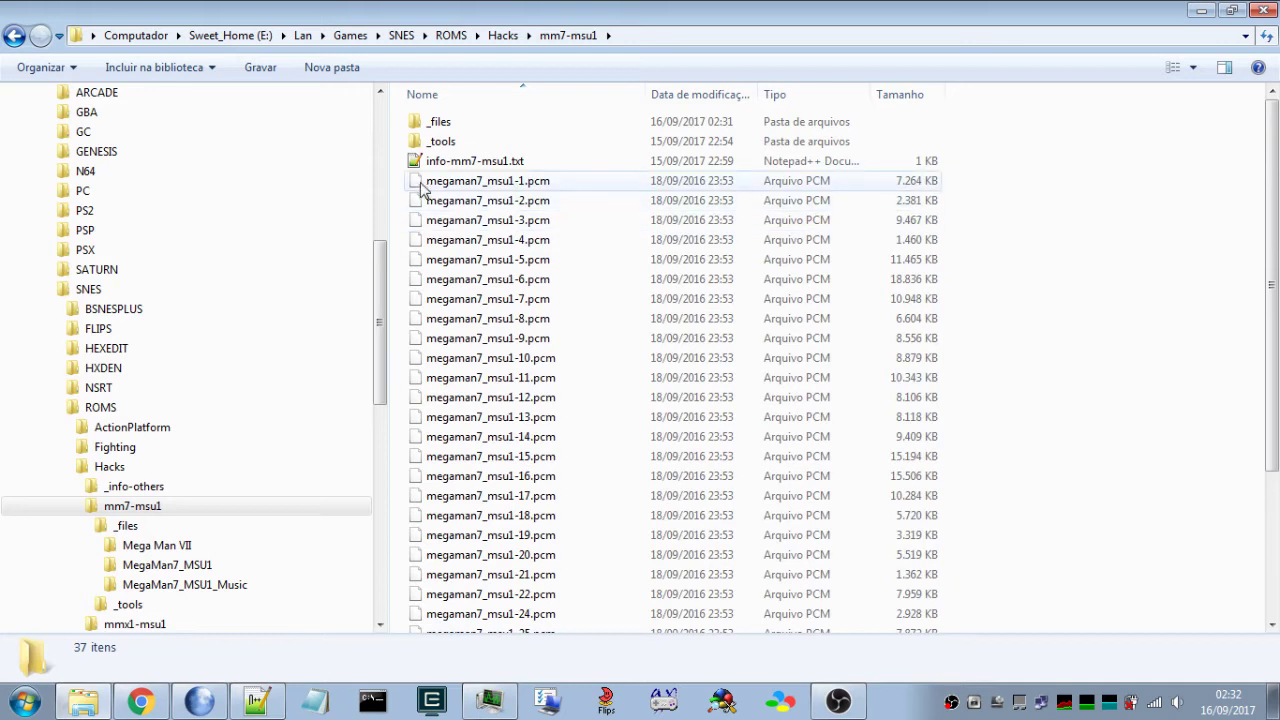
- Move all six patch files from the MegaMan7_MSU1 folder into the mm7-msu1 folder
{"action": "double_click", "coordinate": [457, 124]}
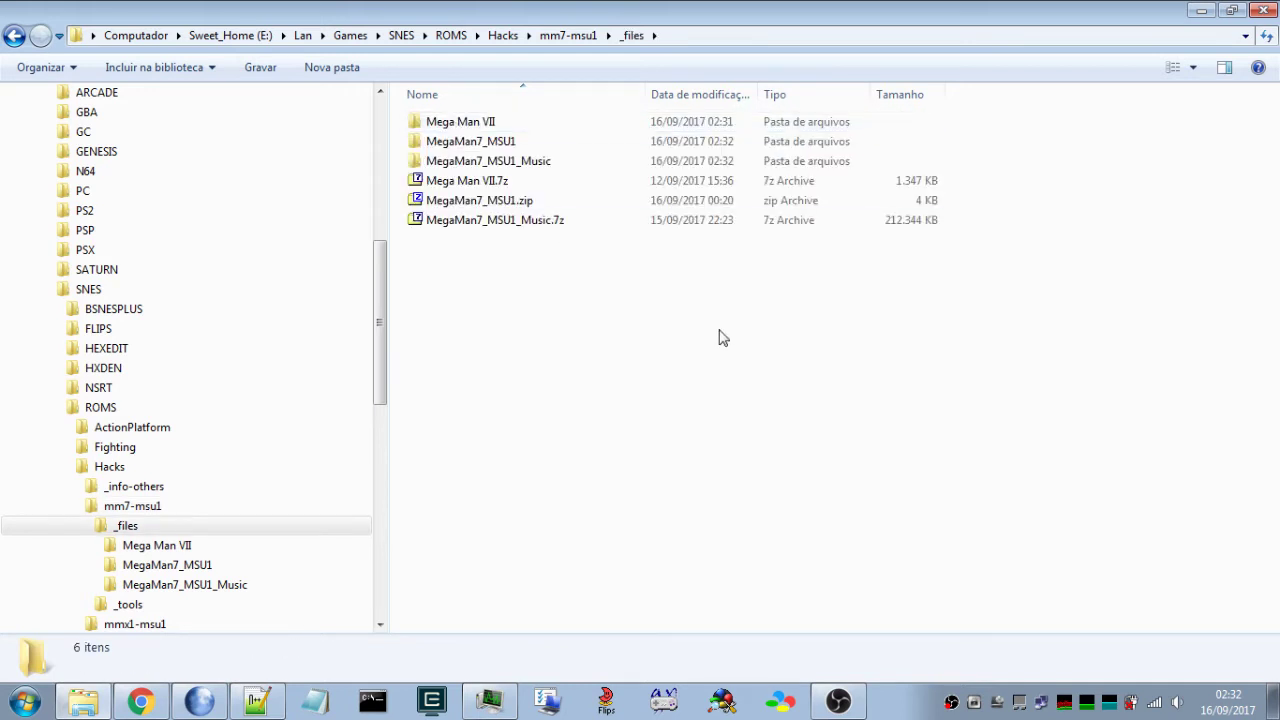
{"action": "key", "text": "Down"}
{"action": "key", "text": "Return"}
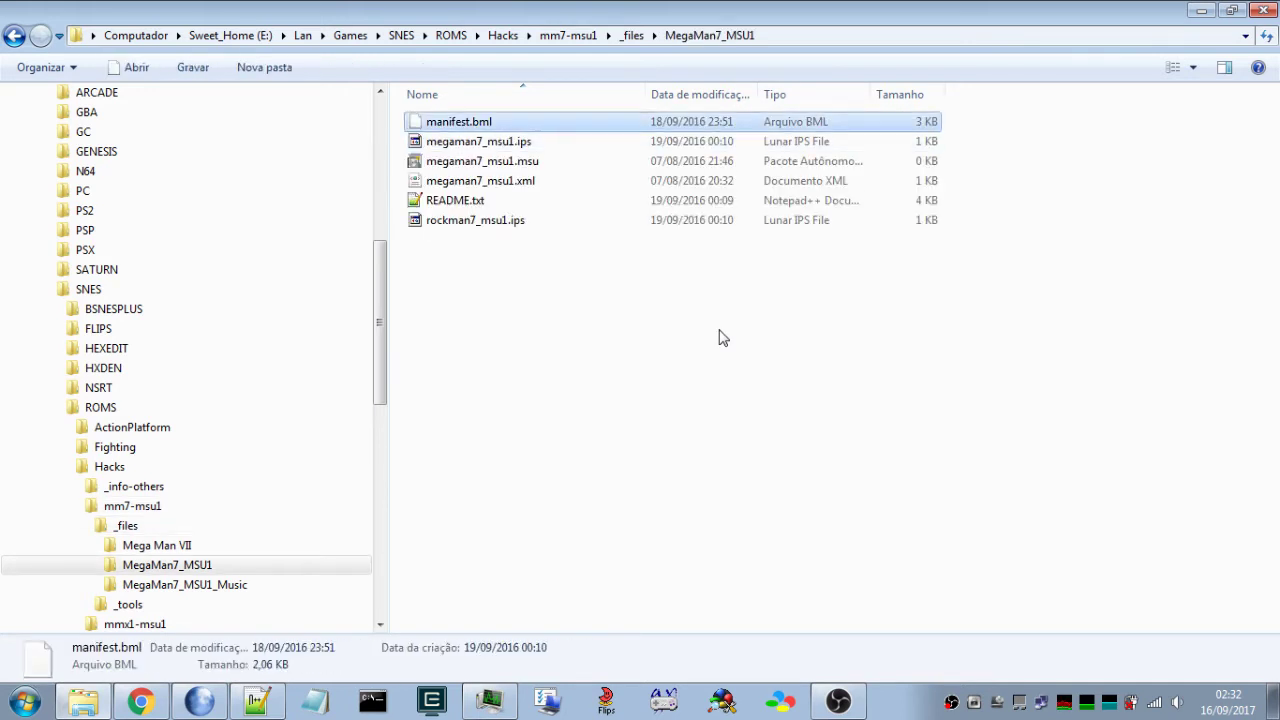
{"action": "key", "text": "shift+Down"}
{"action": "key", "text": "shift+Down"}
{"action": "key", "text": "shift+Down"}
{"action": "key", "text": "shift+Down"}
{"action": "key", "text": "shift+Down"}
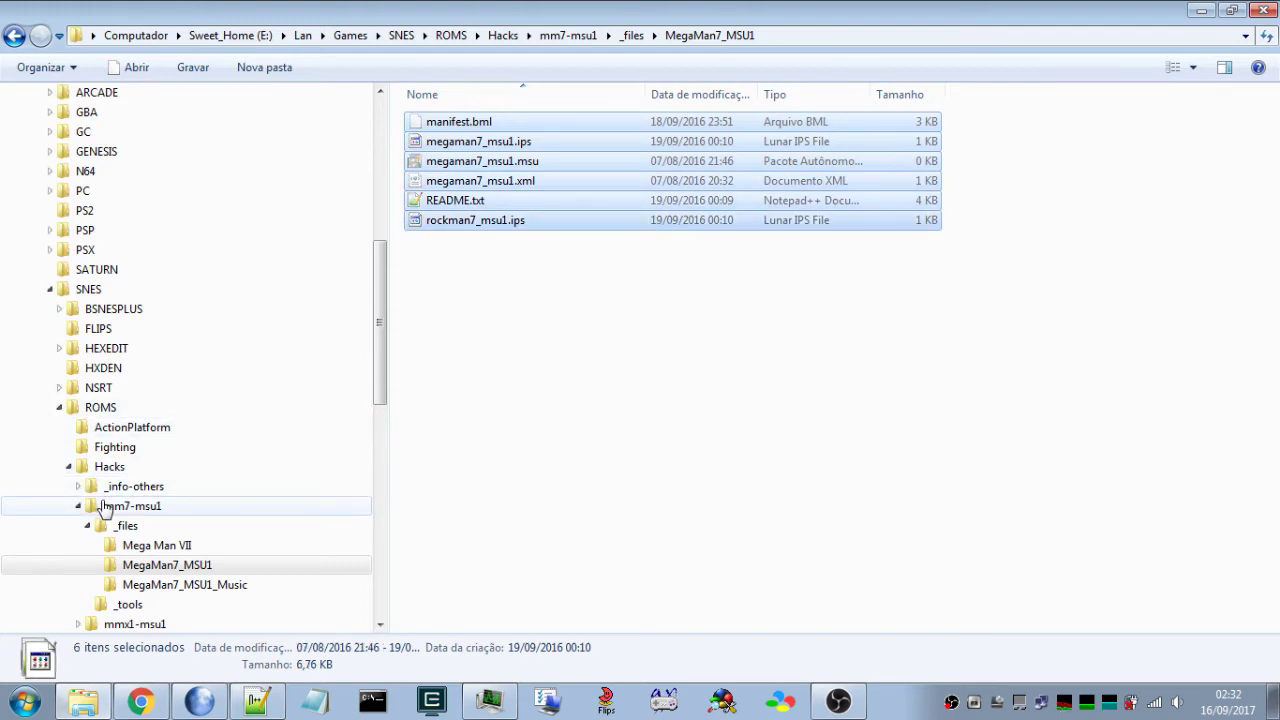
{"action": "left_click", "coordinate": [106, 507]}
{"action": "key", "text": "ctrl+v"}
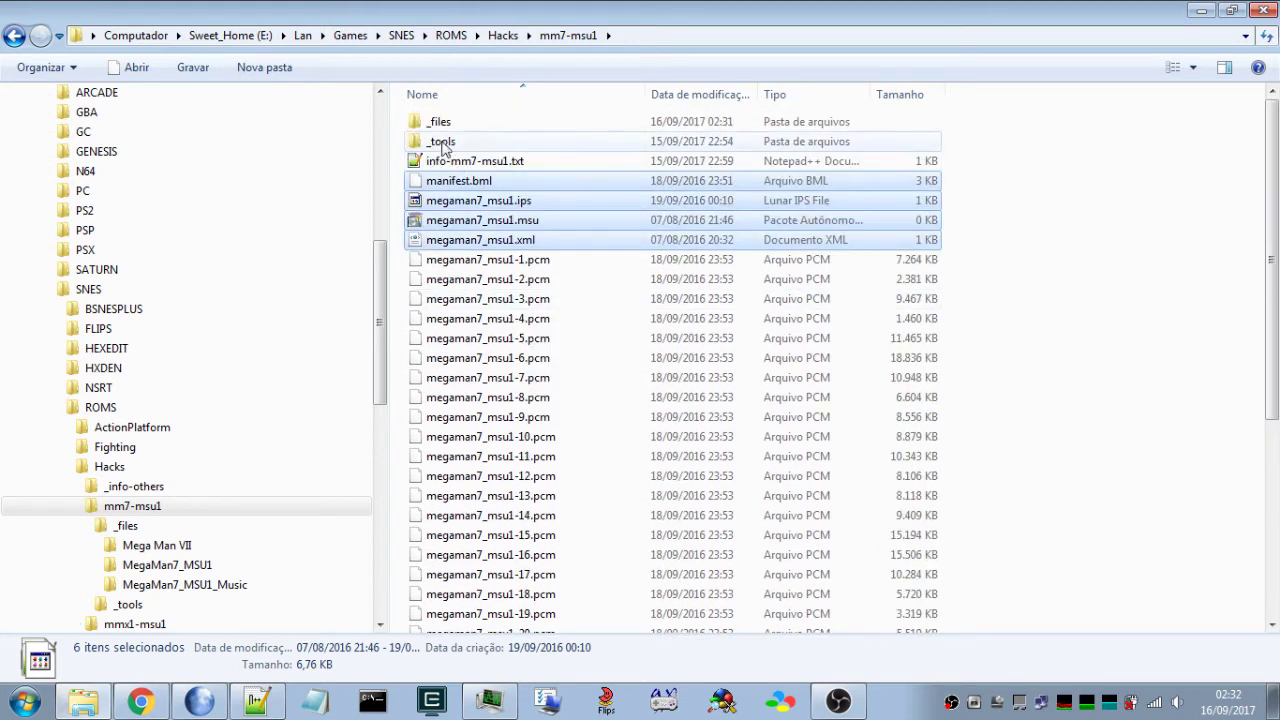
- Check the extracted folders in _files, ending in Mega Man VII, and widen the name column to fit the full ROM names
{"action": "left_click", "coordinate": [441, 128]}
{"action": "double_click", "coordinate": [441, 130]}
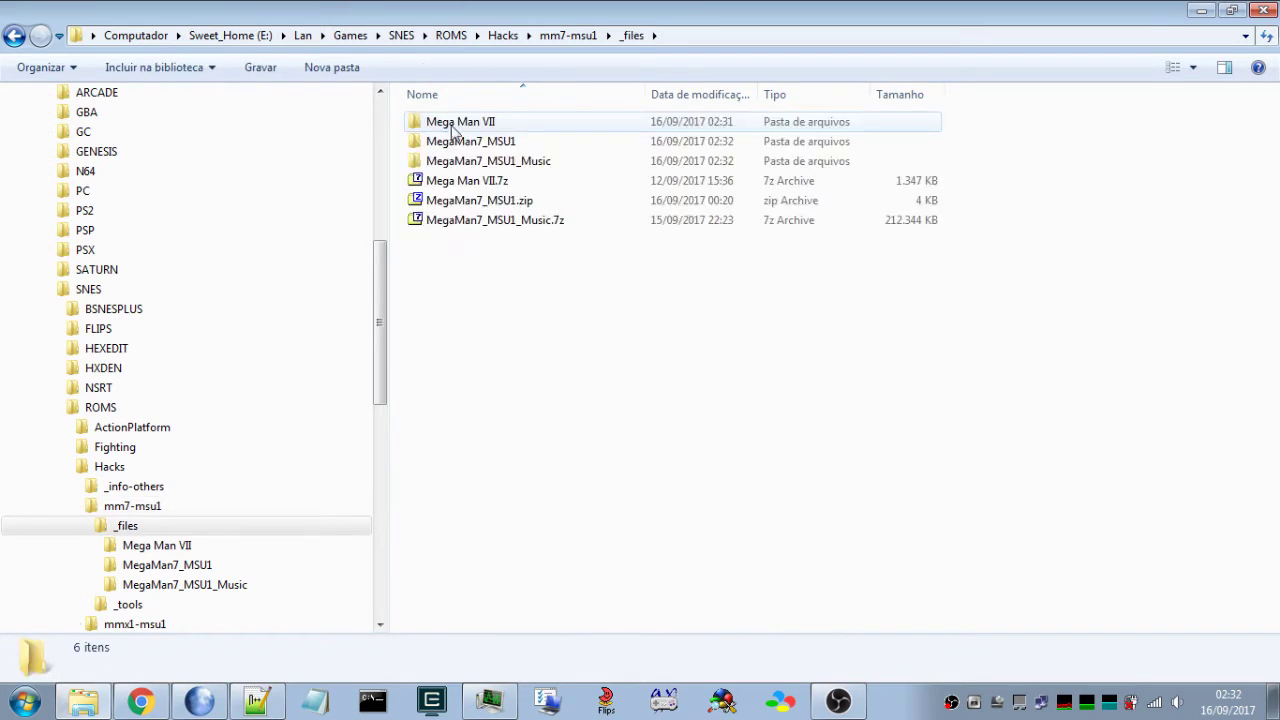
{"action": "double_click", "coordinate": [447, 126]}
{"action": "left_click", "coordinate": [224, 584]}
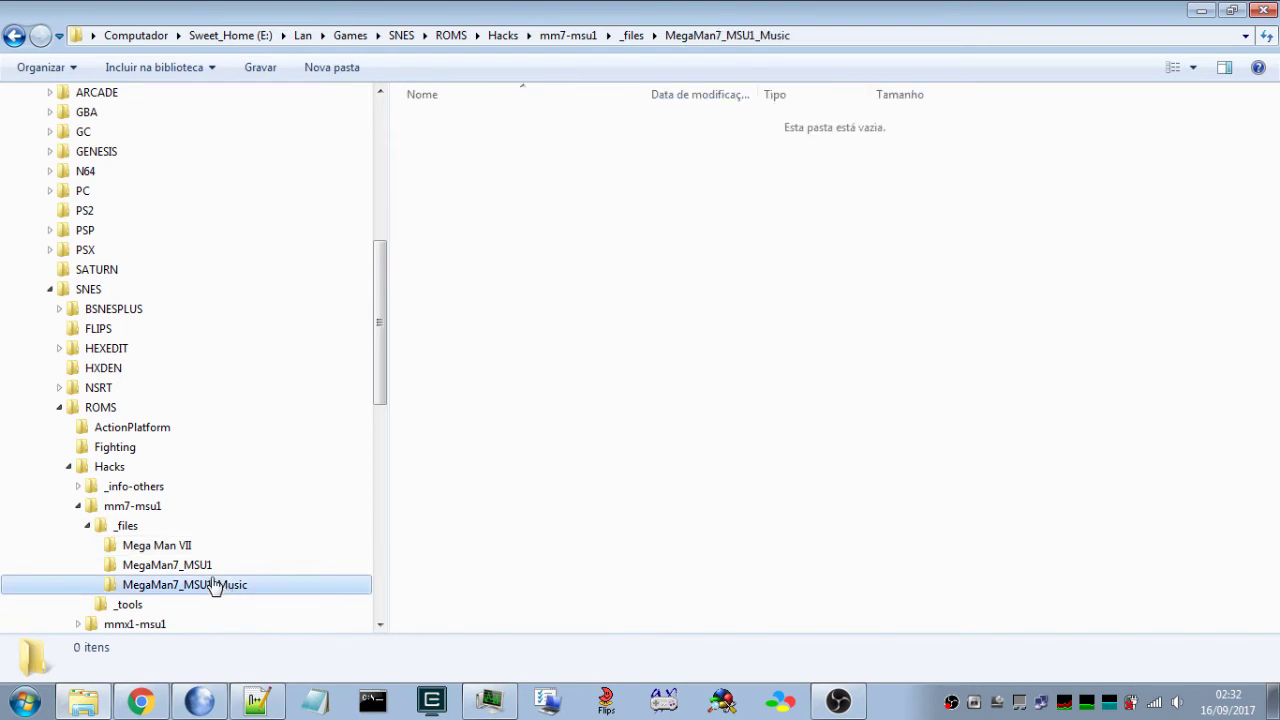
{"action": "left_click", "coordinate": [178, 564]}
{"action": "left_click", "coordinate": [170, 546]}
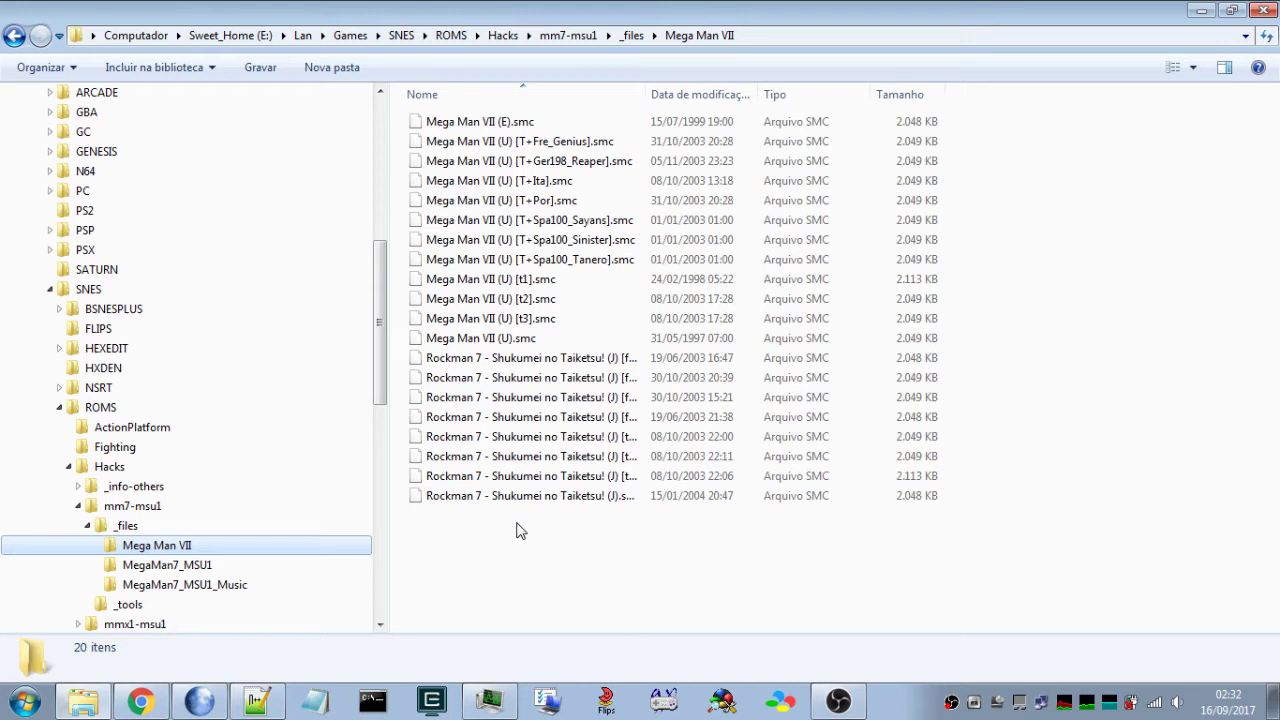
{"action": "double_click", "coordinate": [651, 95]}
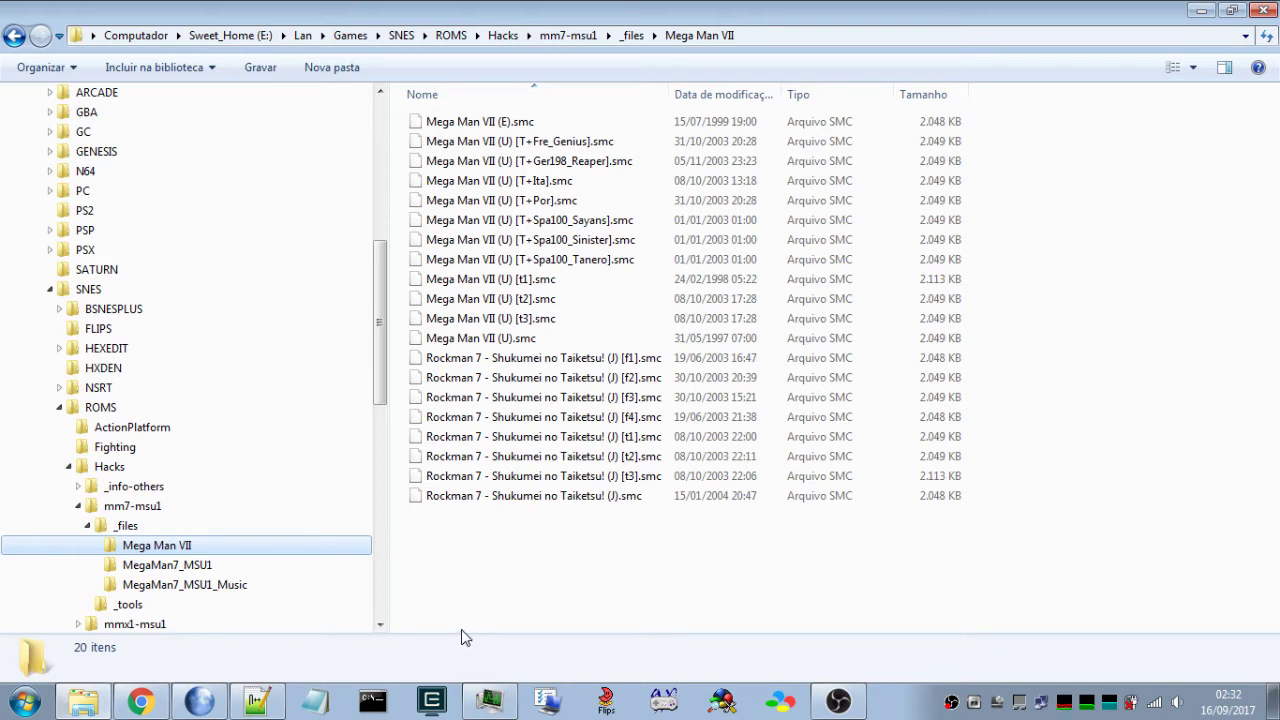
- Switch to NSRT Frontend, review its ROM fixing, header, sorting, naming, saving and scanning options, and accept them
{"action": "left_click", "coordinate": [723, 700]}
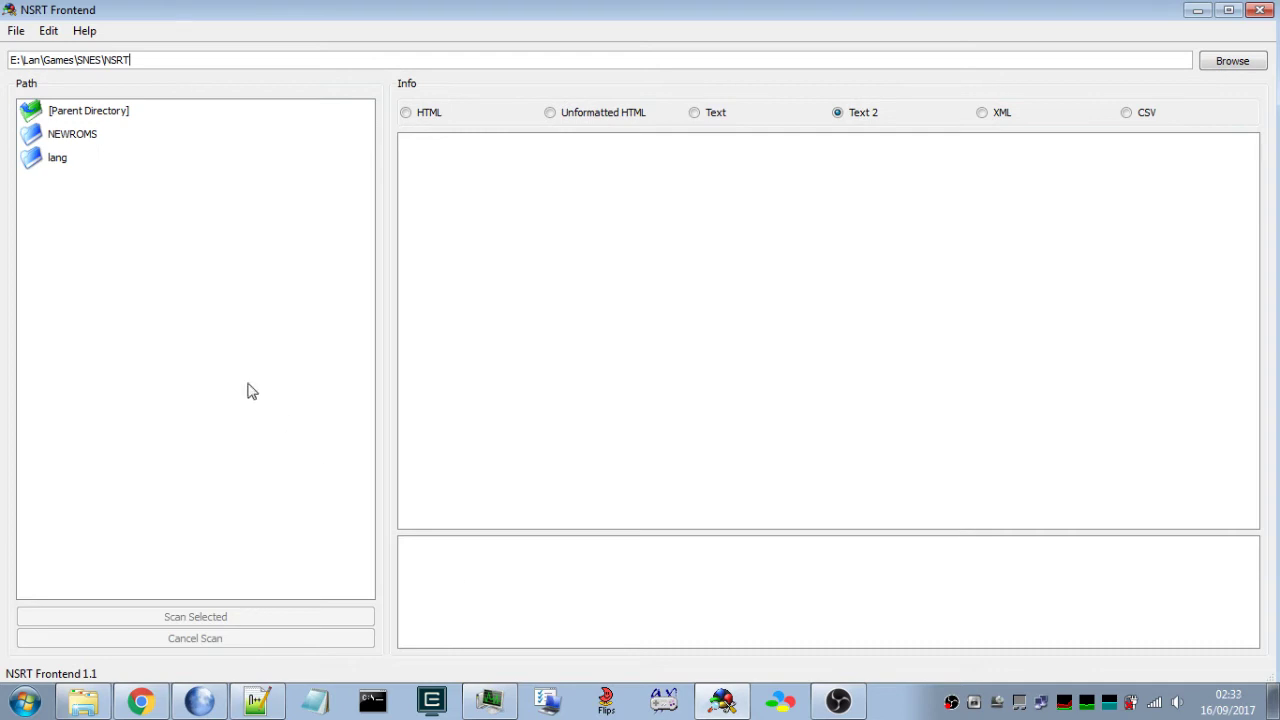
{"action": "left_click", "coordinate": [45, 31]}
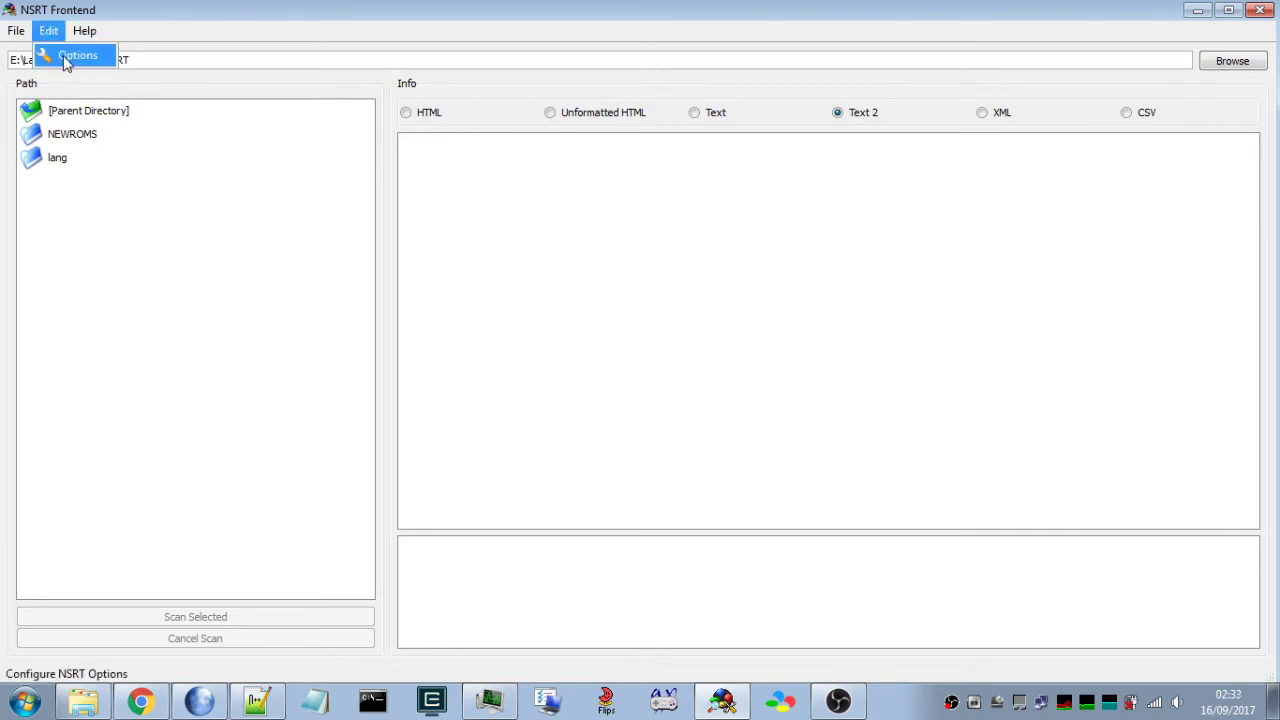
{"action": "left_click", "coordinate": [50, 55]}
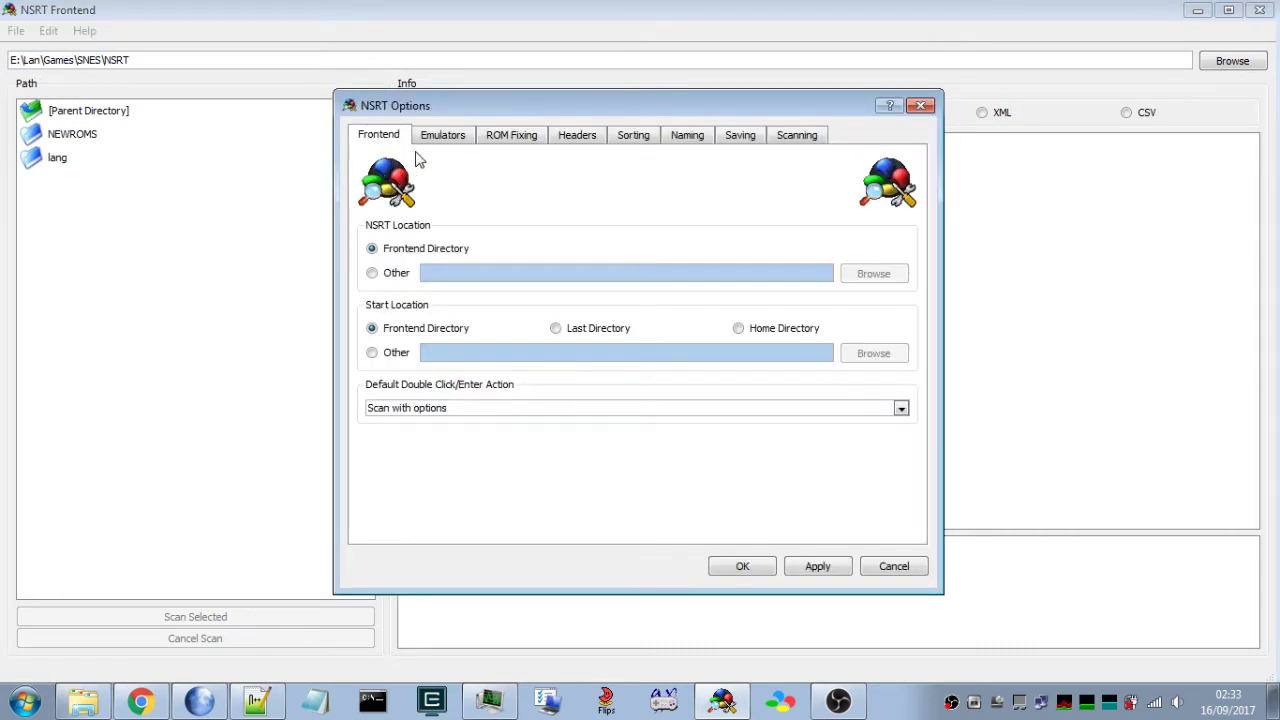
{"action": "left_click", "coordinate": [494, 144]}
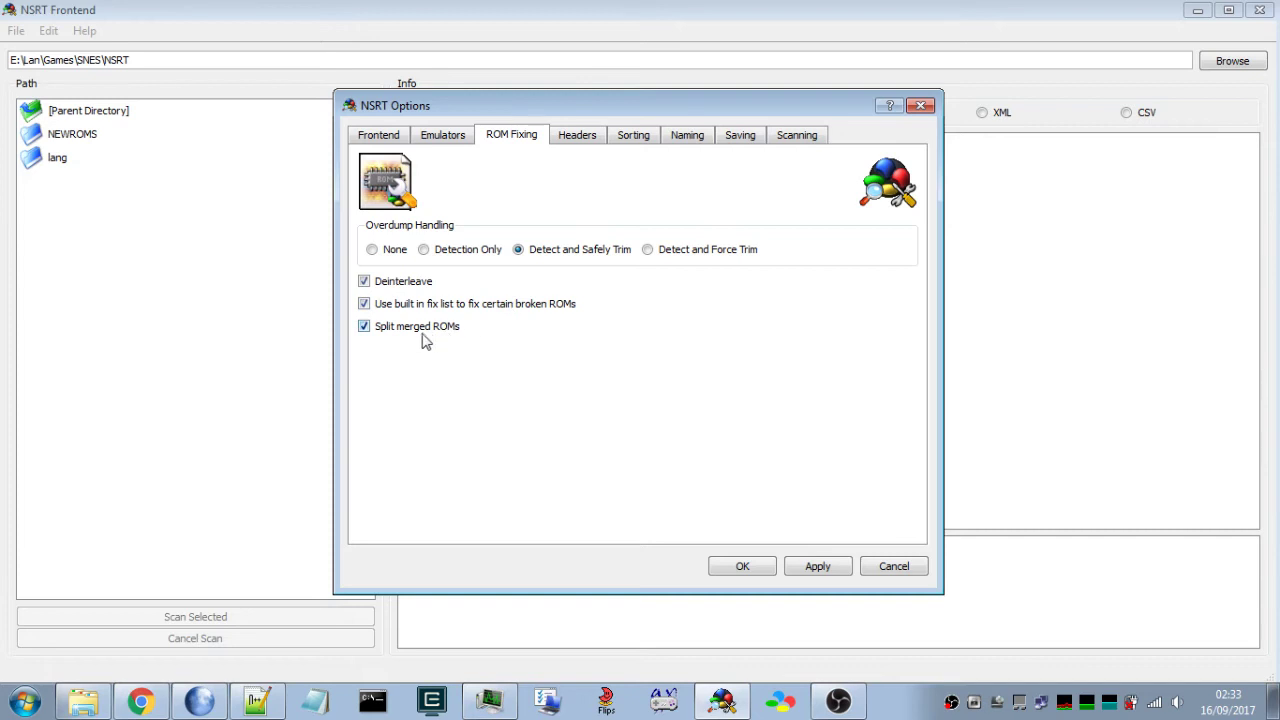
{"action": "left_click", "coordinate": [578, 137]}
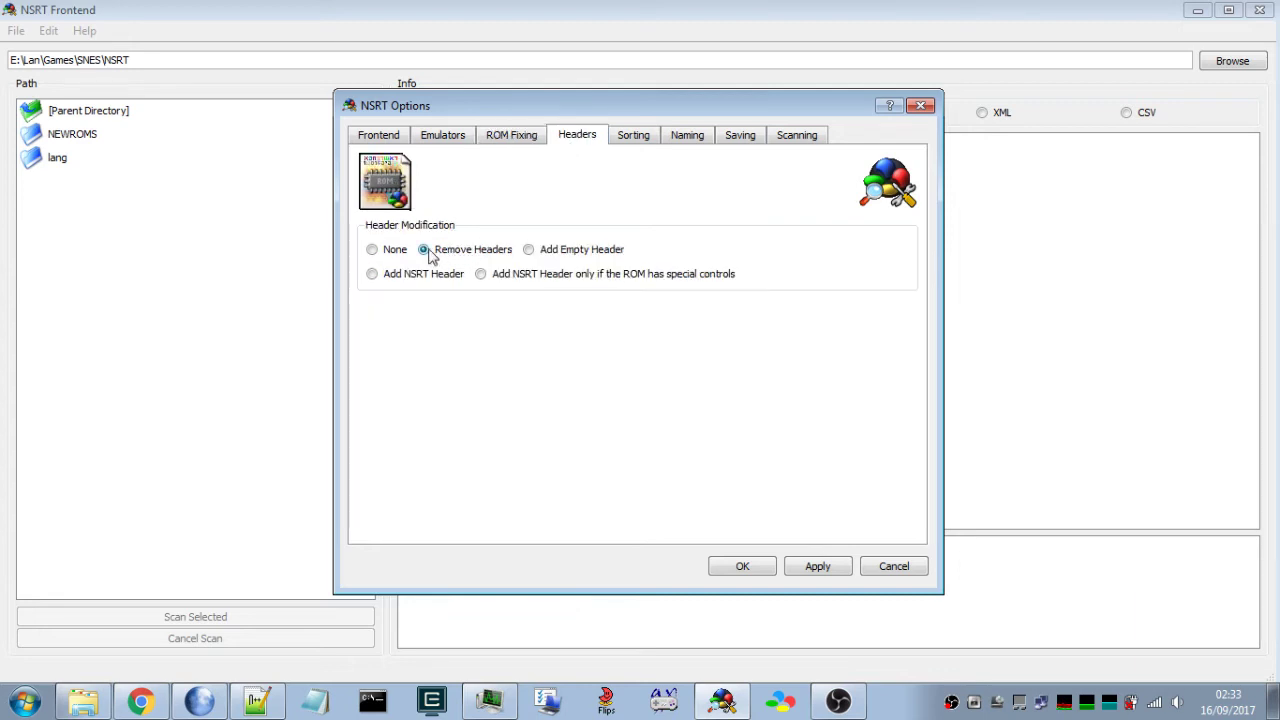
{"action": "left_click", "coordinate": [630, 142]}
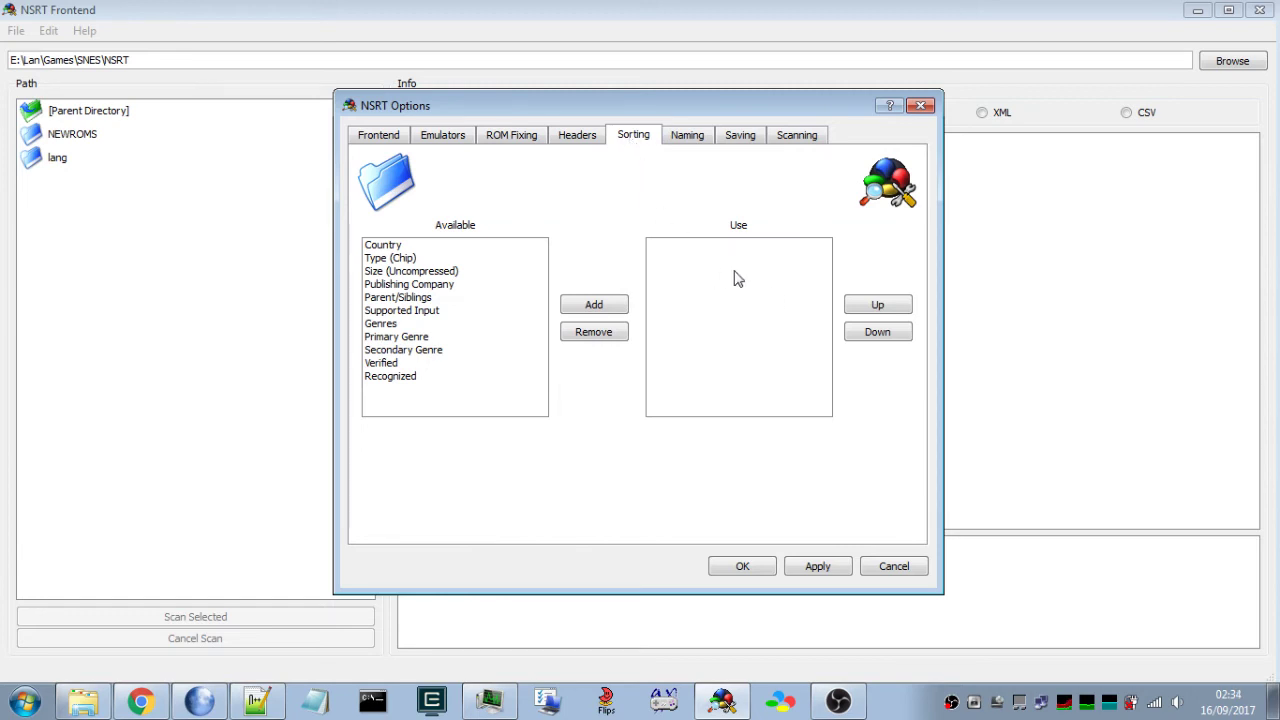
{"action": "left_click", "coordinate": [683, 138]}
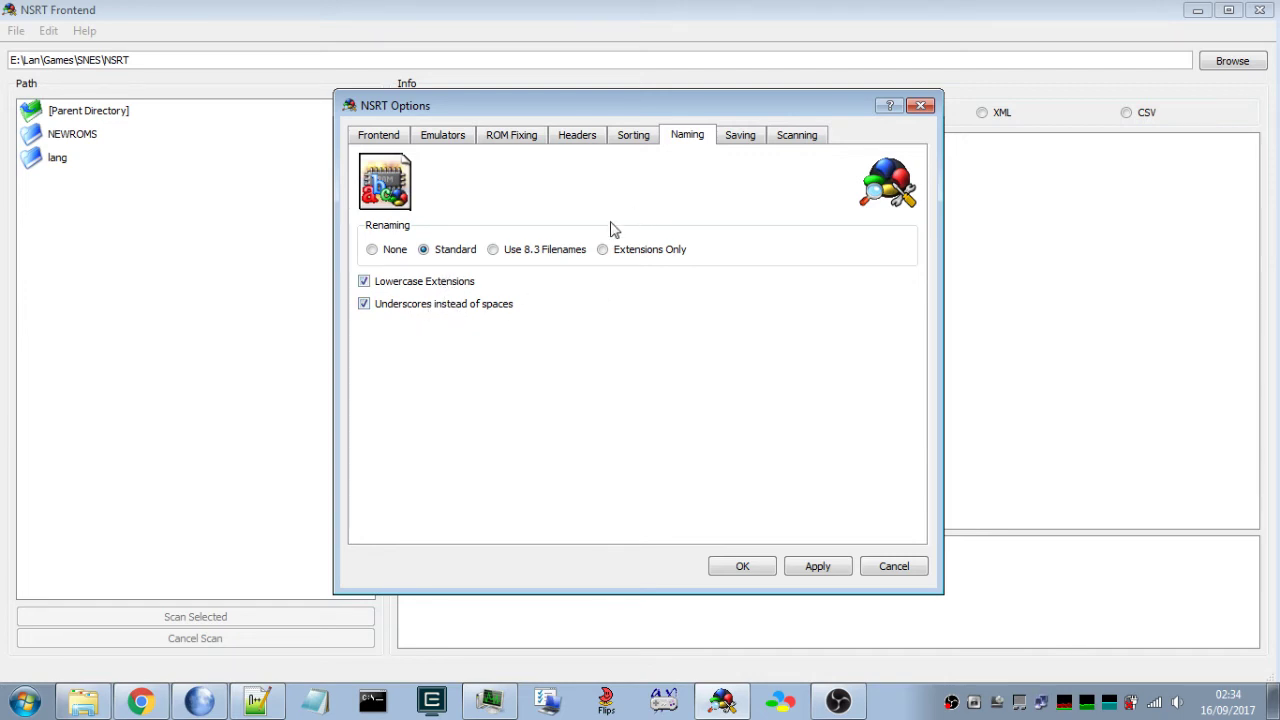
{"action": "left_click", "coordinate": [736, 146]}
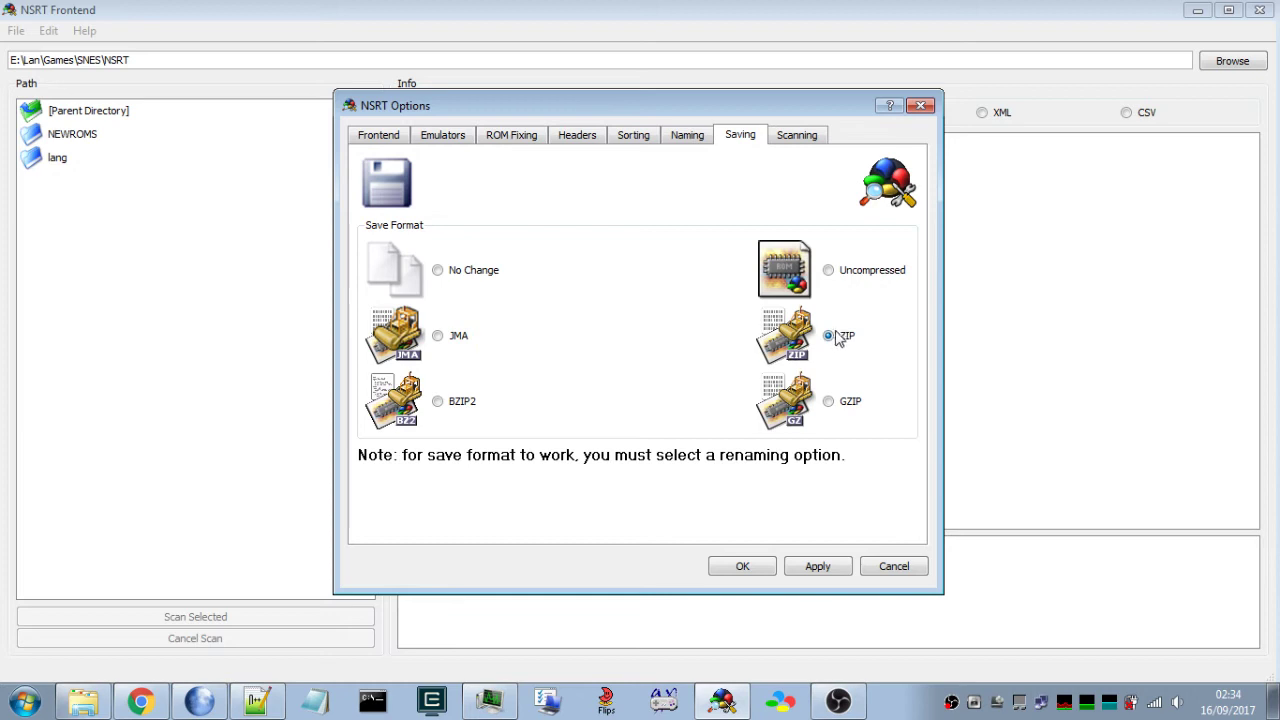
{"action": "left_click", "coordinate": [774, 138]}
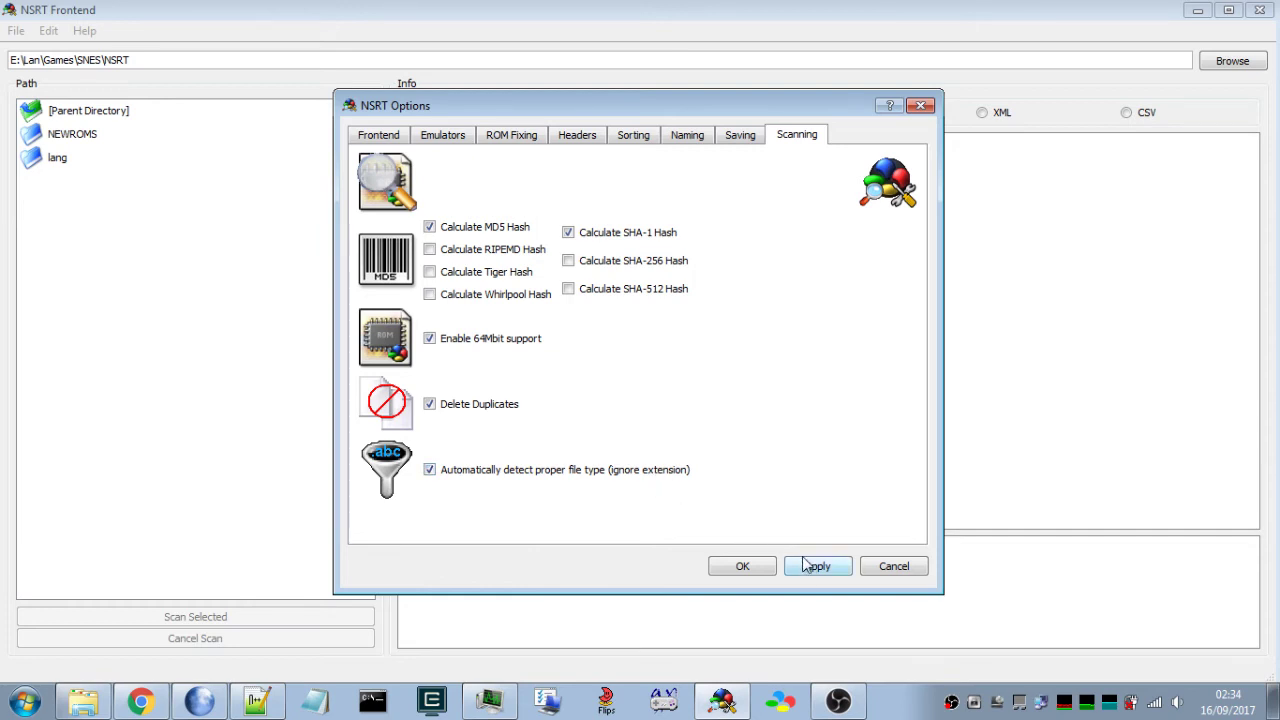
{"action": "left_click", "coordinate": [748, 566]}
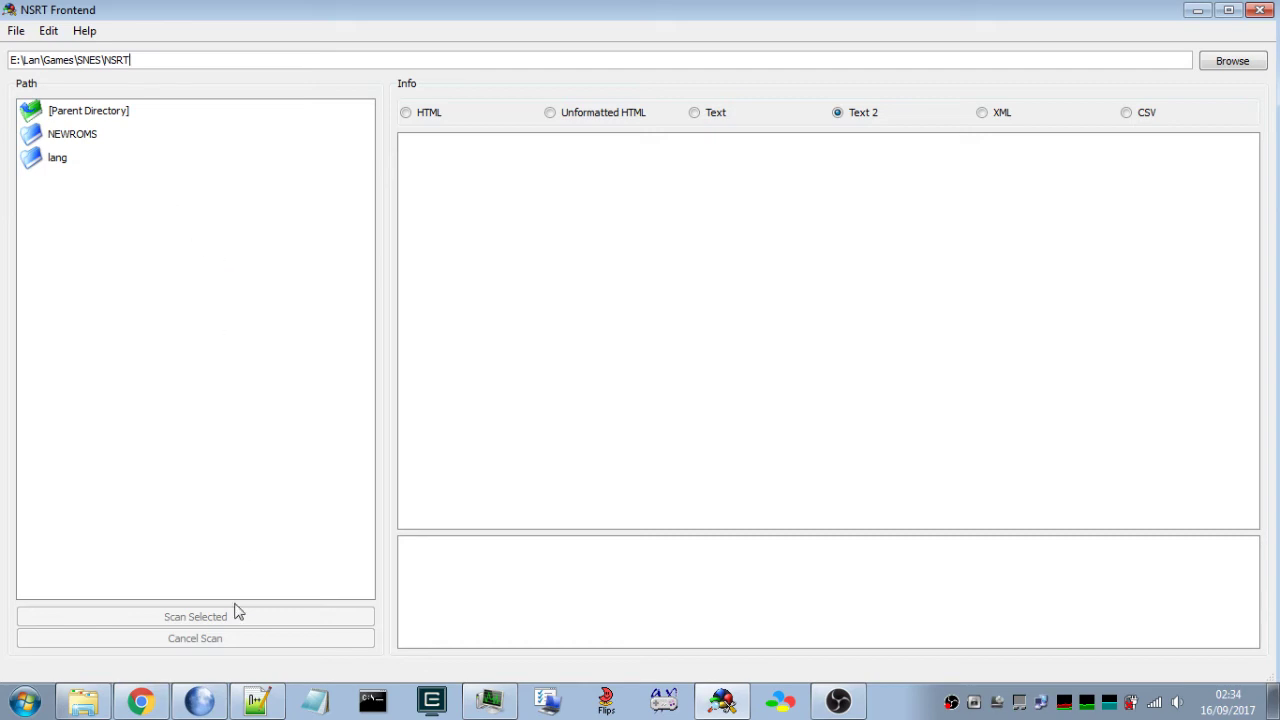
- Check the ROM folder's location and browse NSRT Frontend to ROMS\Hacks\mm7-msu1\_files\Mega Man VII
{"action": "left_click", "coordinate": [110, 706]}
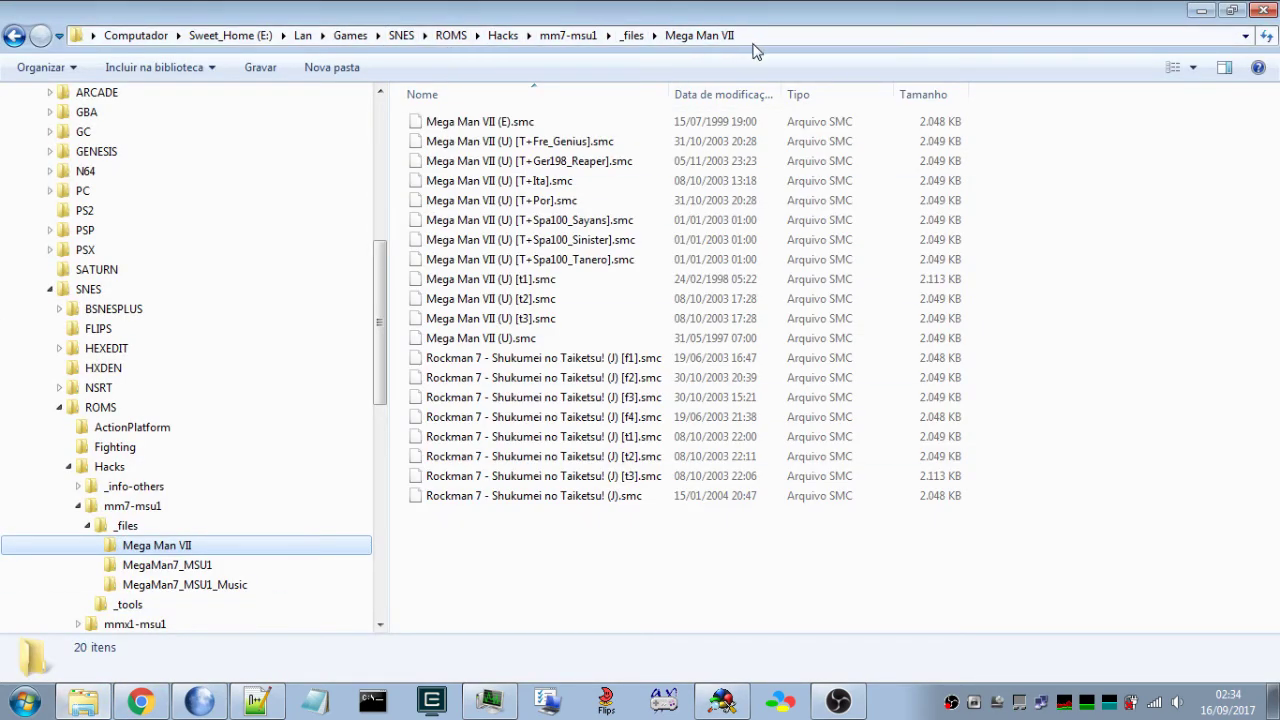
{"action": "left_click", "coordinate": [722, 702]}
{"action": "left_click", "coordinate": [107, 112]}
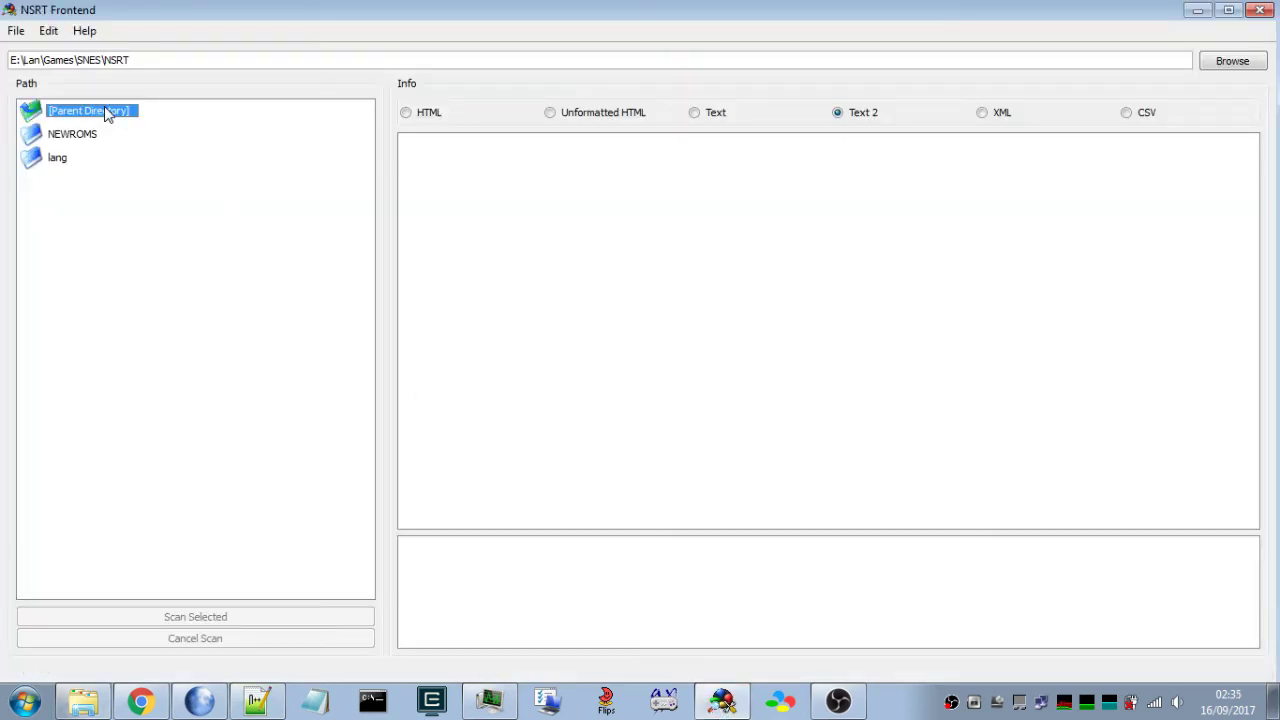
{"action": "double_click", "coordinate": [107, 112]}
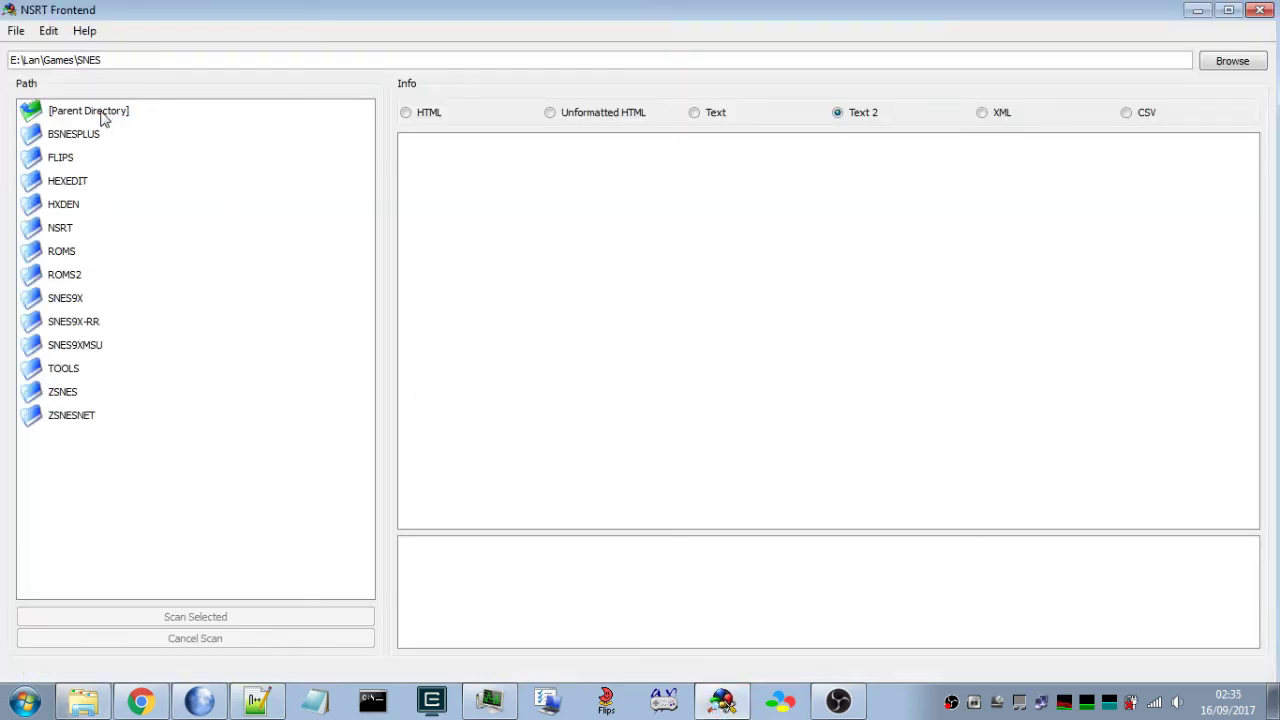
{"action": "double_click", "coordinate": [72, 256]}
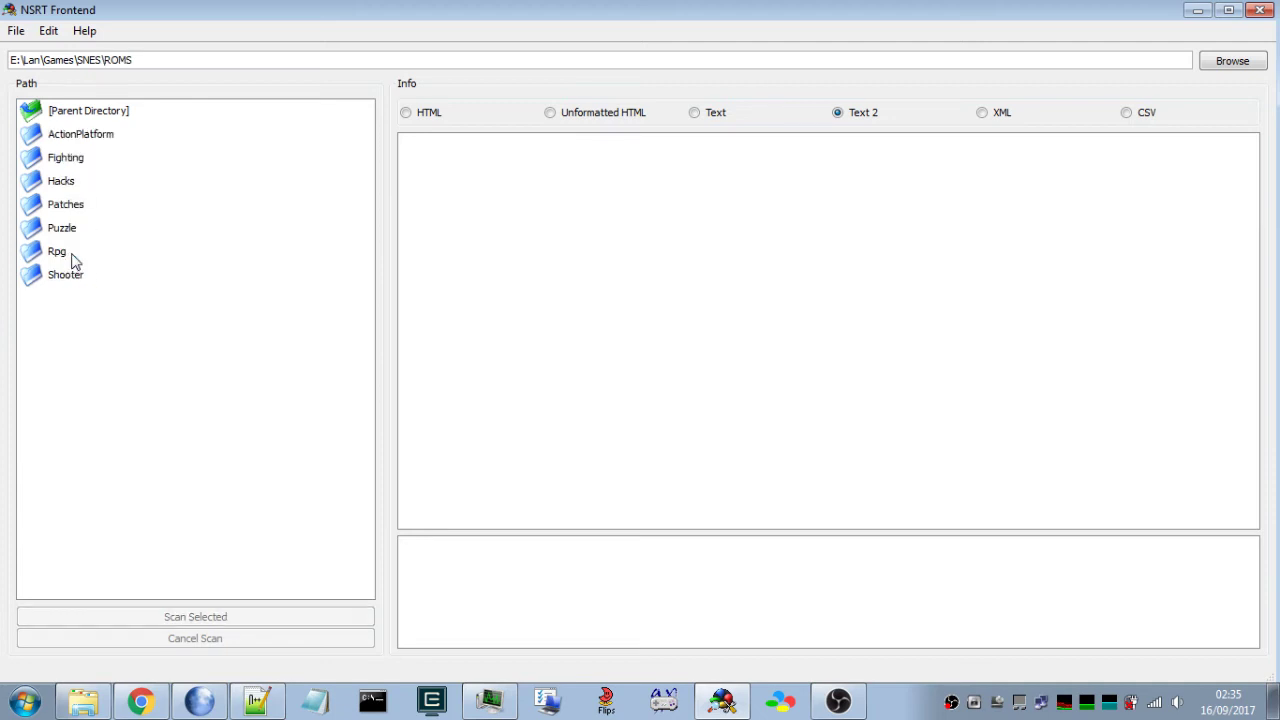
{"action": "double_click", "coordinate": [86, 182]}
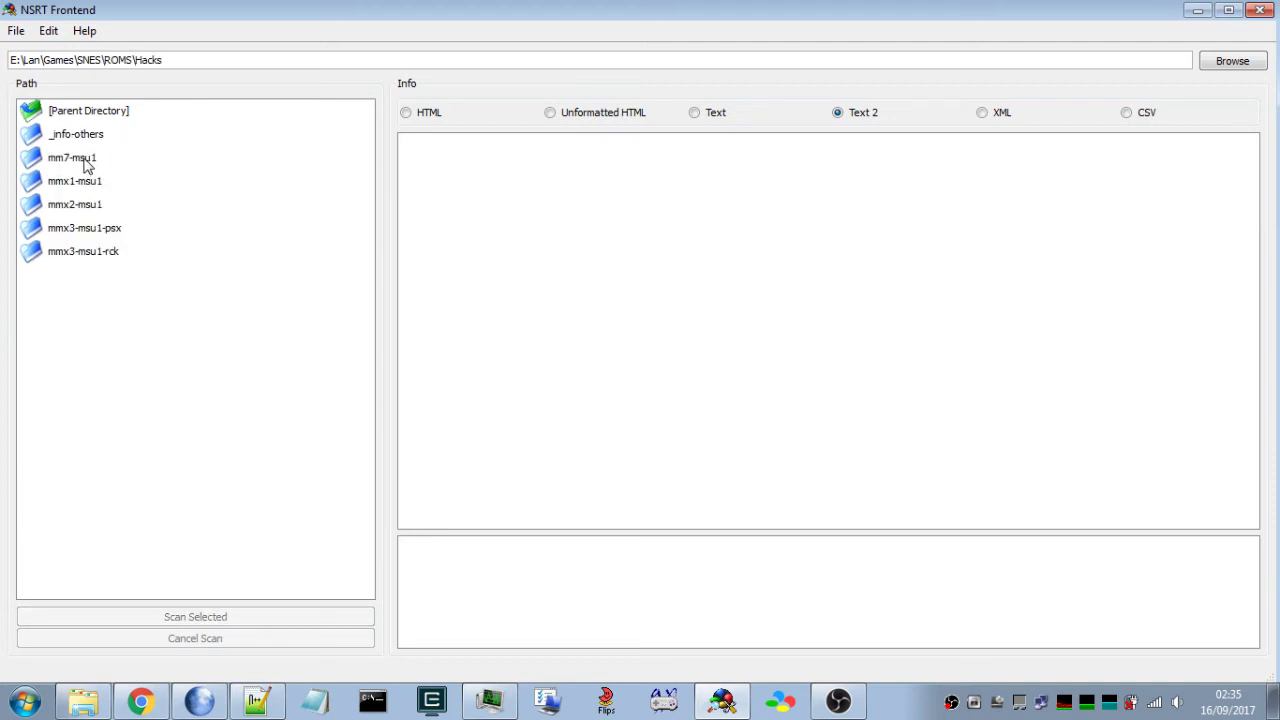
{"action": "left_click", "coordinate": [86, 160]}
{"action": "double_click", "coordinate": [86, 160]}
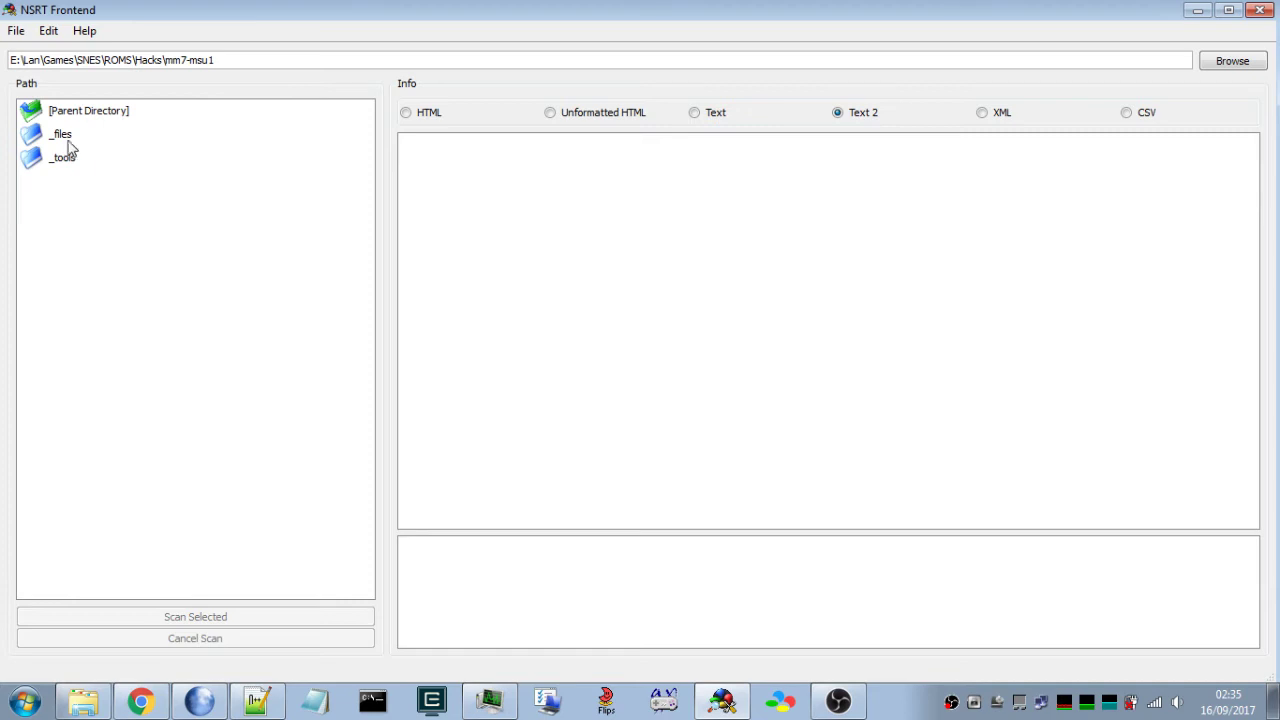
{"action": "left_click", "coordinate": [69, 138]}
{"action": "double_click", "coordinate": [68, 138]}
{"action": "left_click", "coordinate": [66, 140]}
{"action": "double_click", "coordinate": [66, 140]}
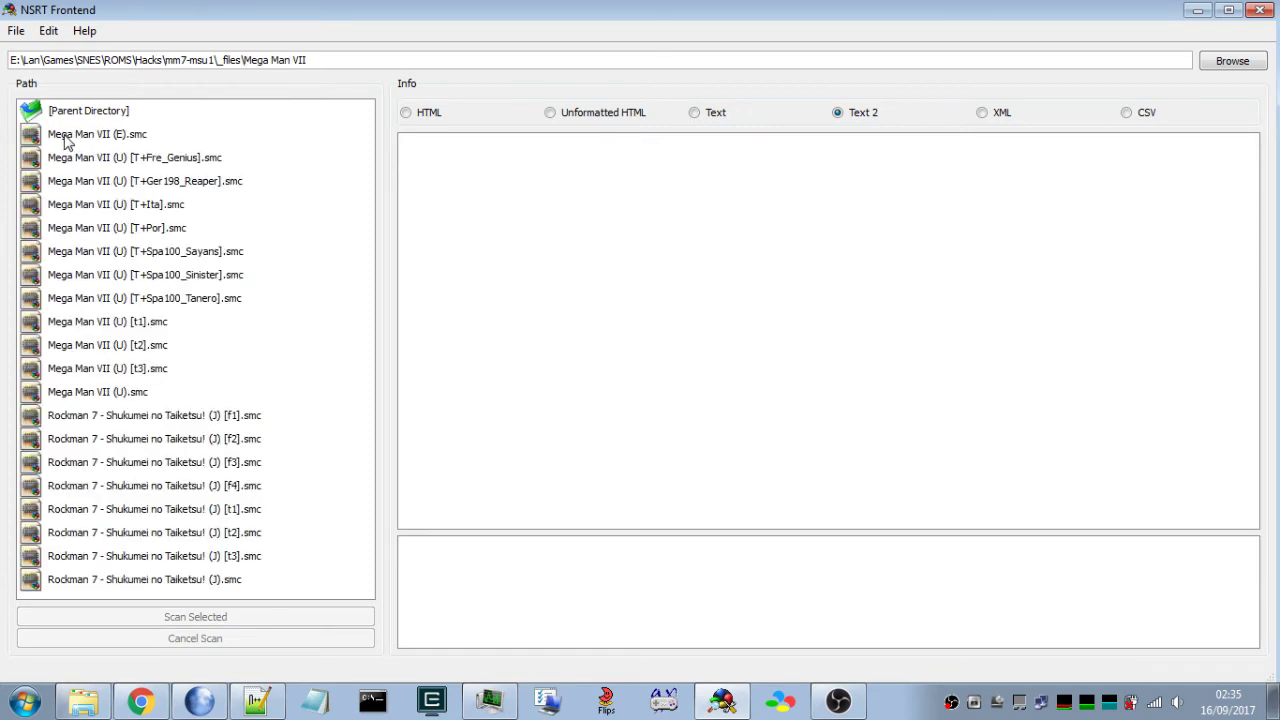
- Go back up to _files in NSRT Frontend and scan the whole Mega Man VII folder
{"action": "left_click", "coordinate": [100, 112]}
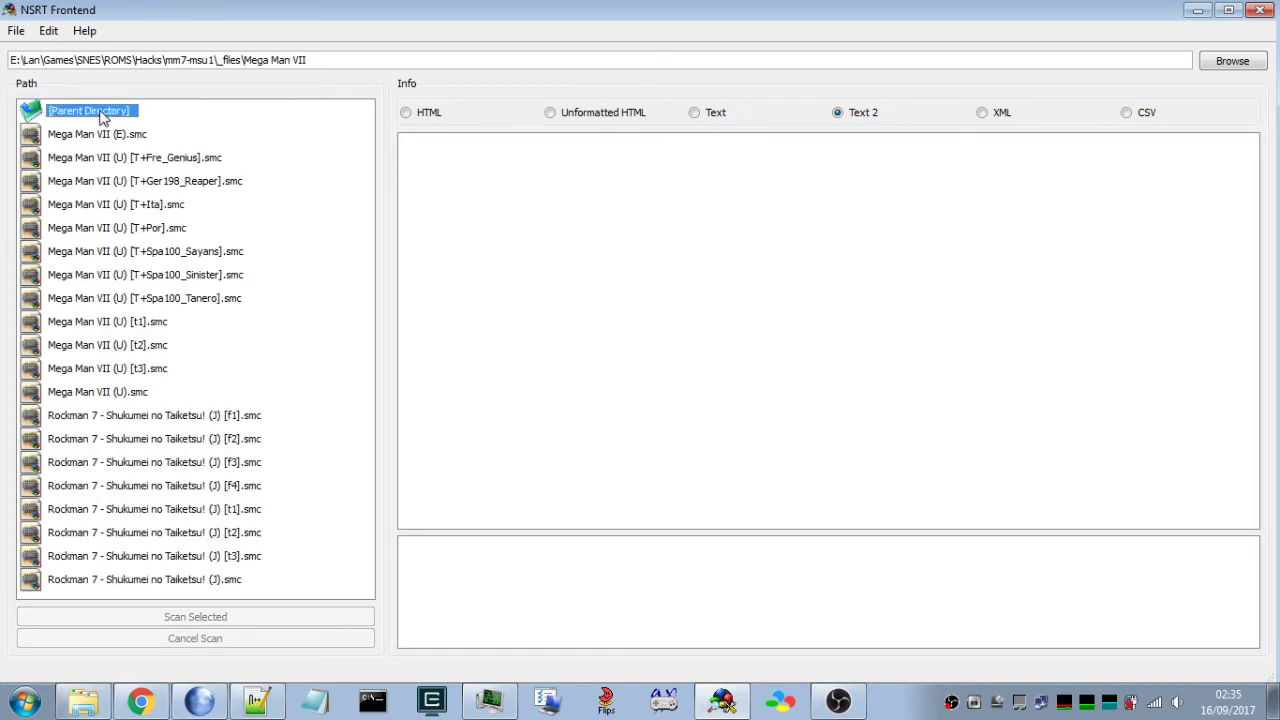
{"action": "double_click", "coordinate": [99, 112]}
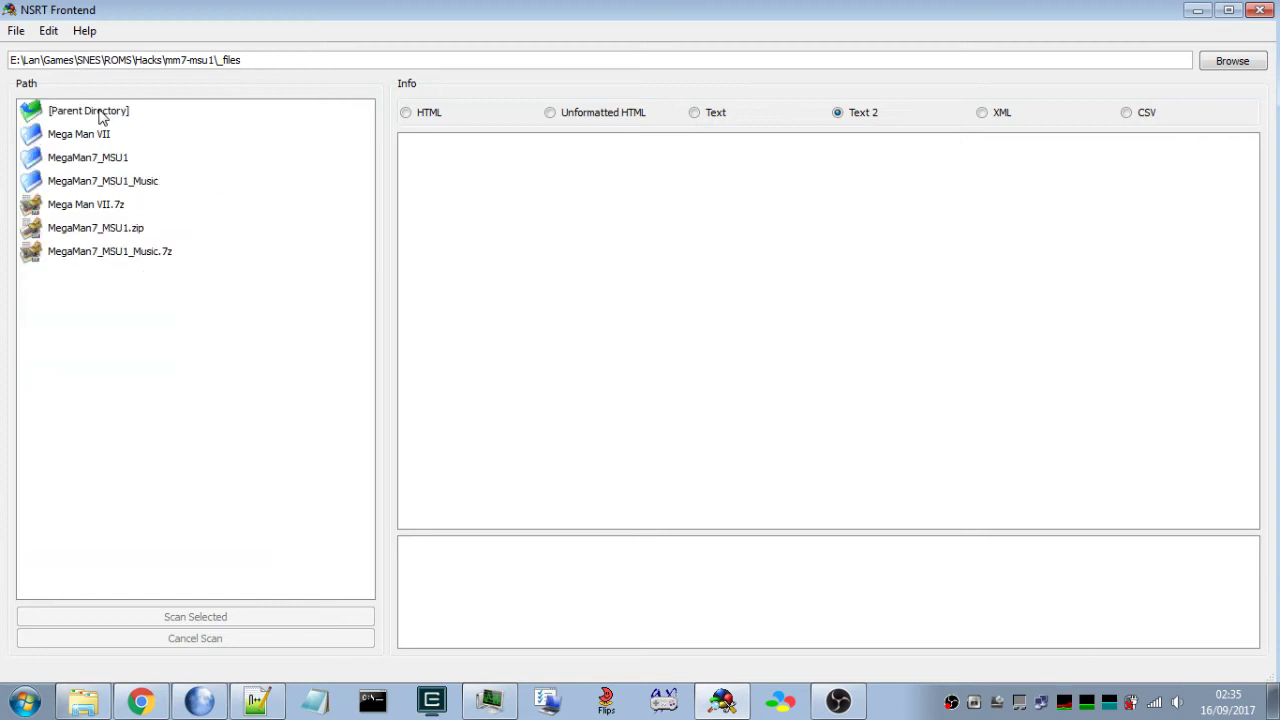
{"action": "left_click", "coordinate": [80, 135]}
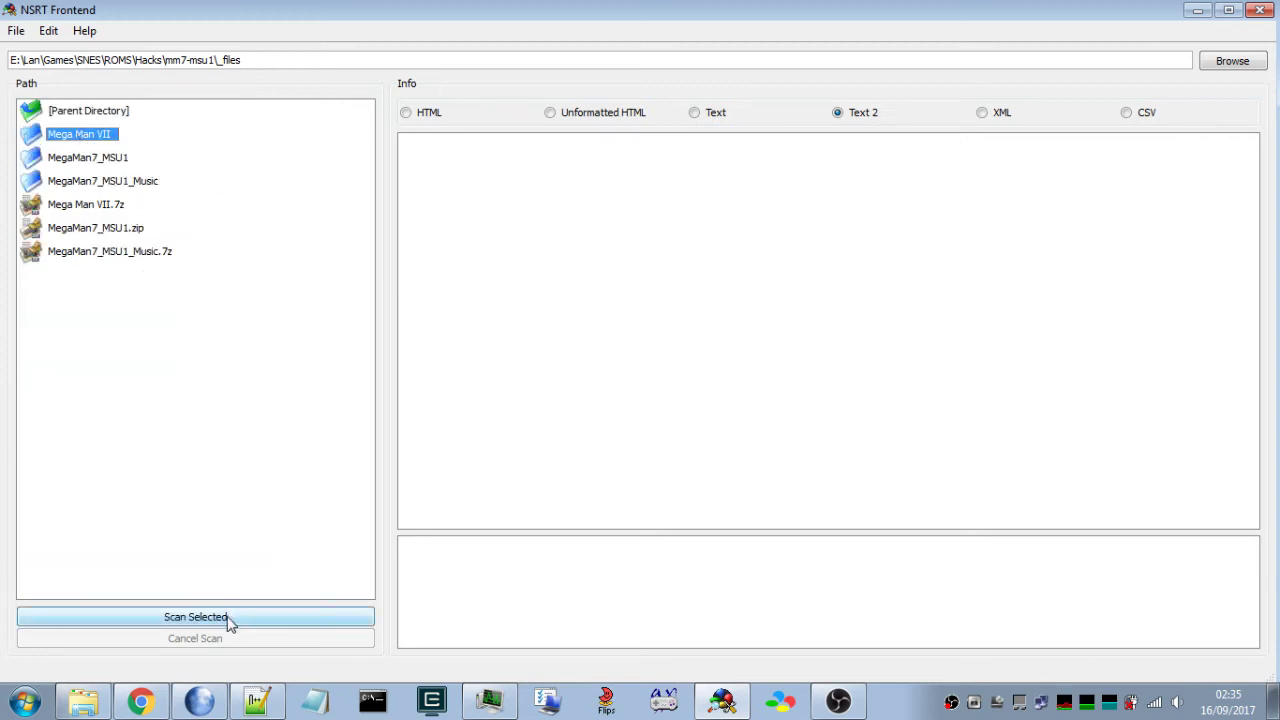
{"action": "left_click", "coordinate": [83, 700]}
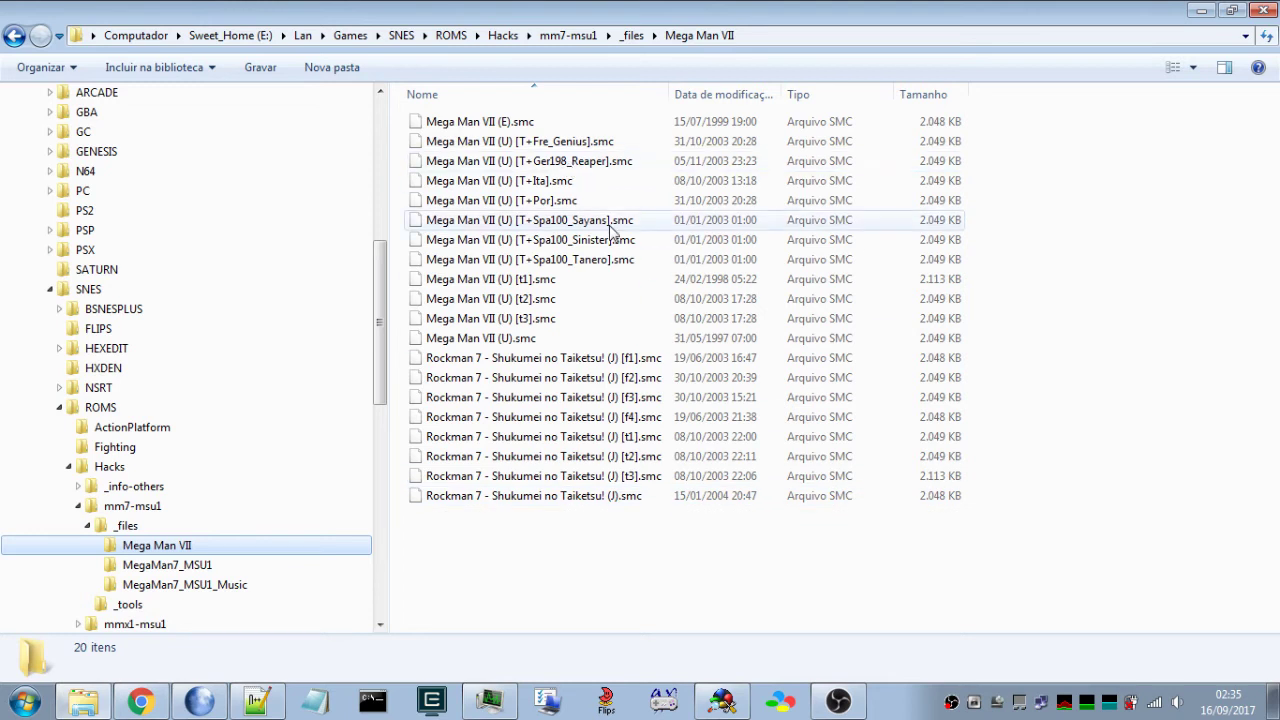
{"action": "left_click", "coordinate": [722, 700]}
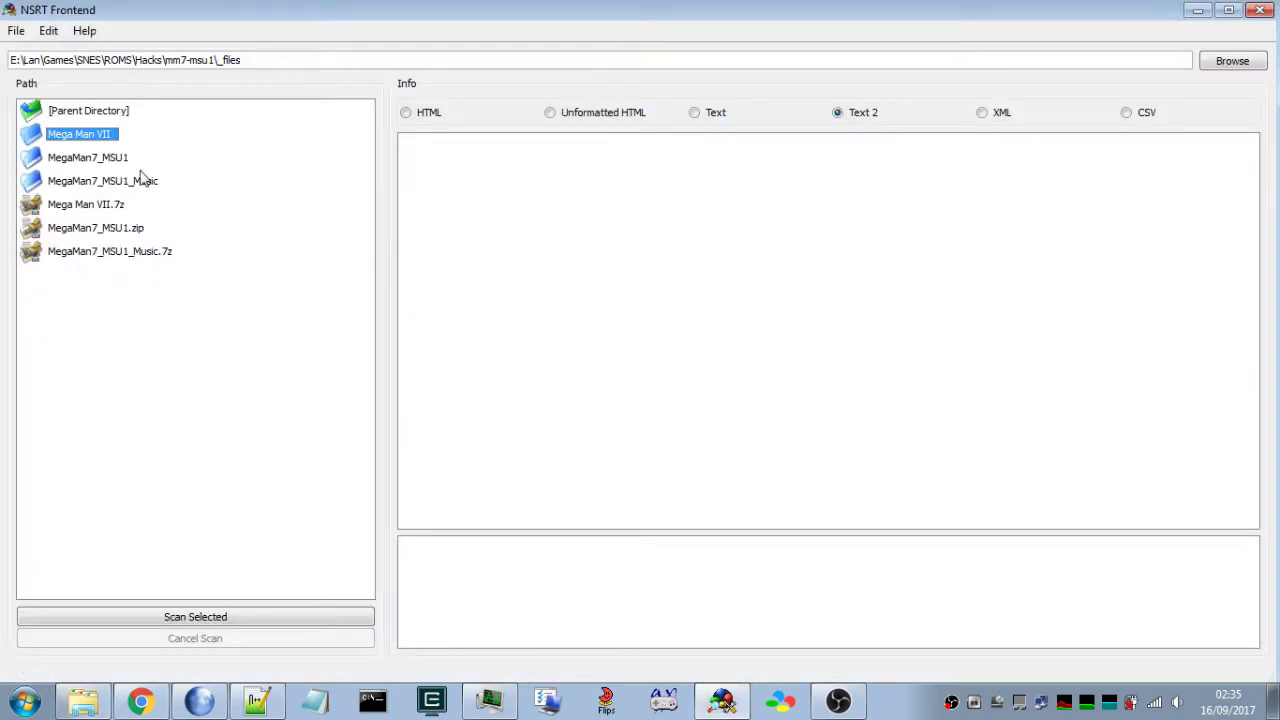
{"action": "left_click", "coordinate": [222, 616]}
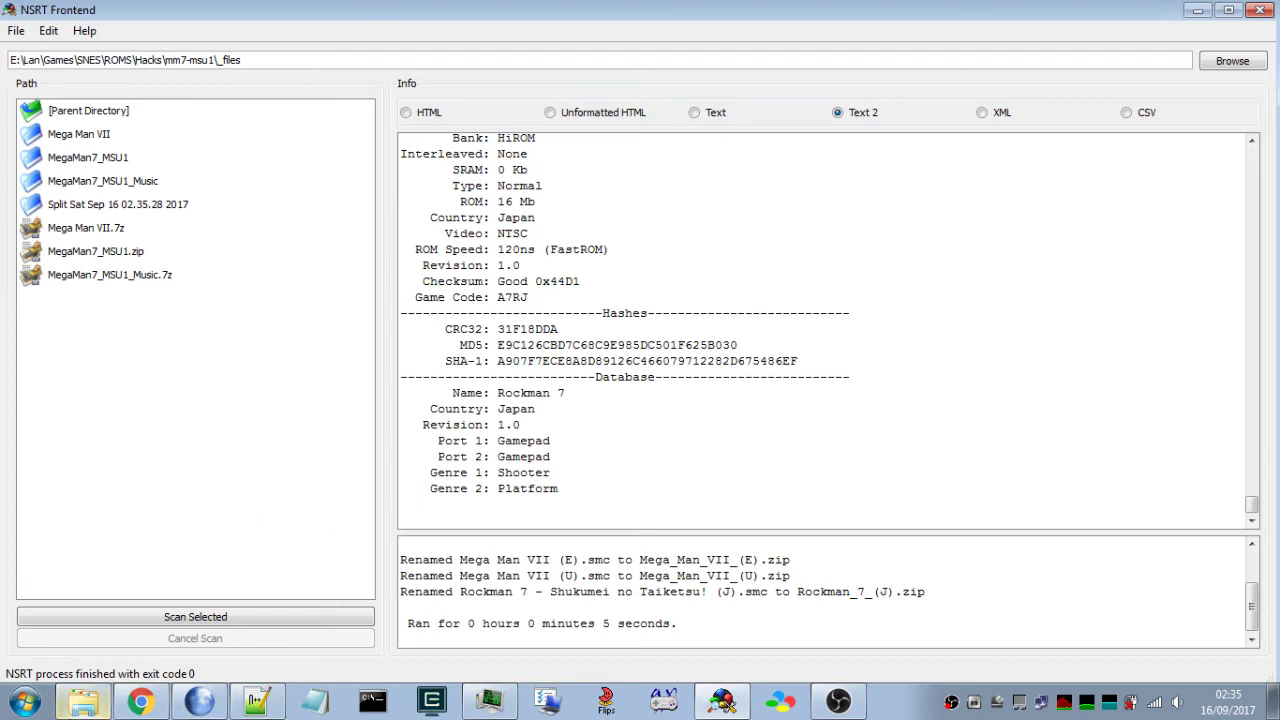
- Sort the processed ROMs in the Mega Man VII folder by type and examine the NSRT scan report from its beginning
{"action": "left_click", "coordinate": [60, 708]}
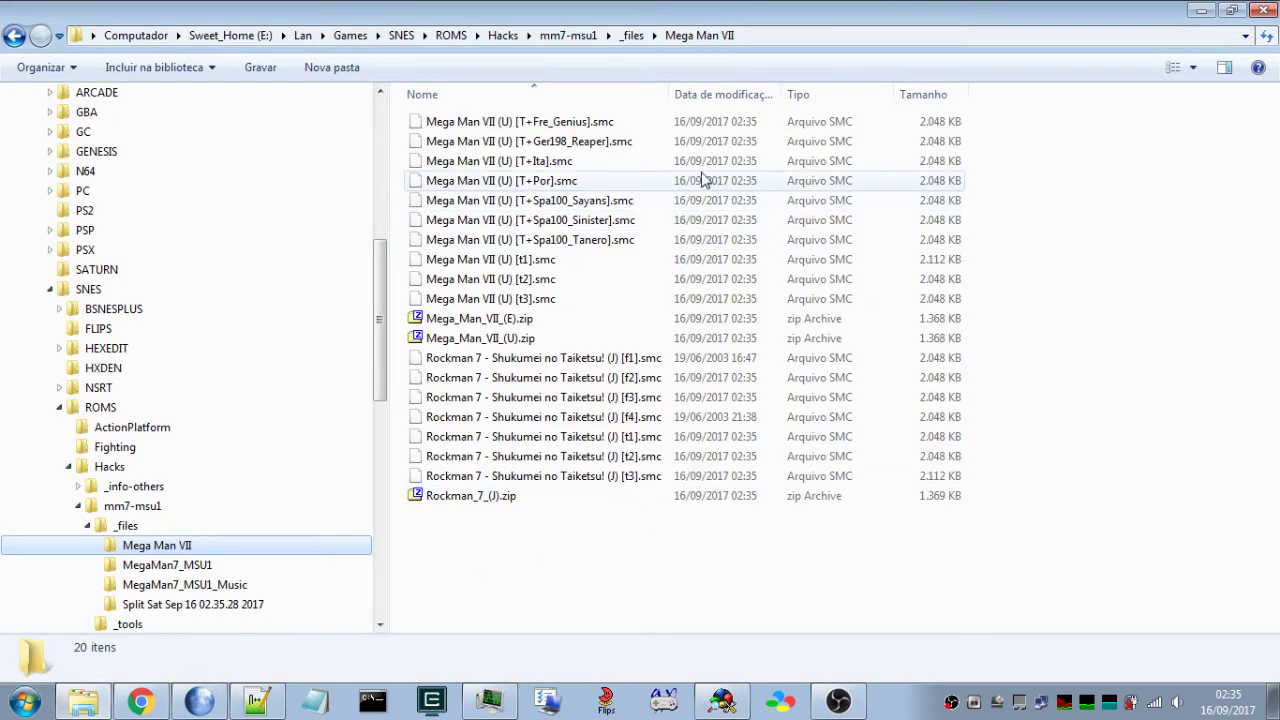
{"action": "left_click", "coordinate": [836, 97]}
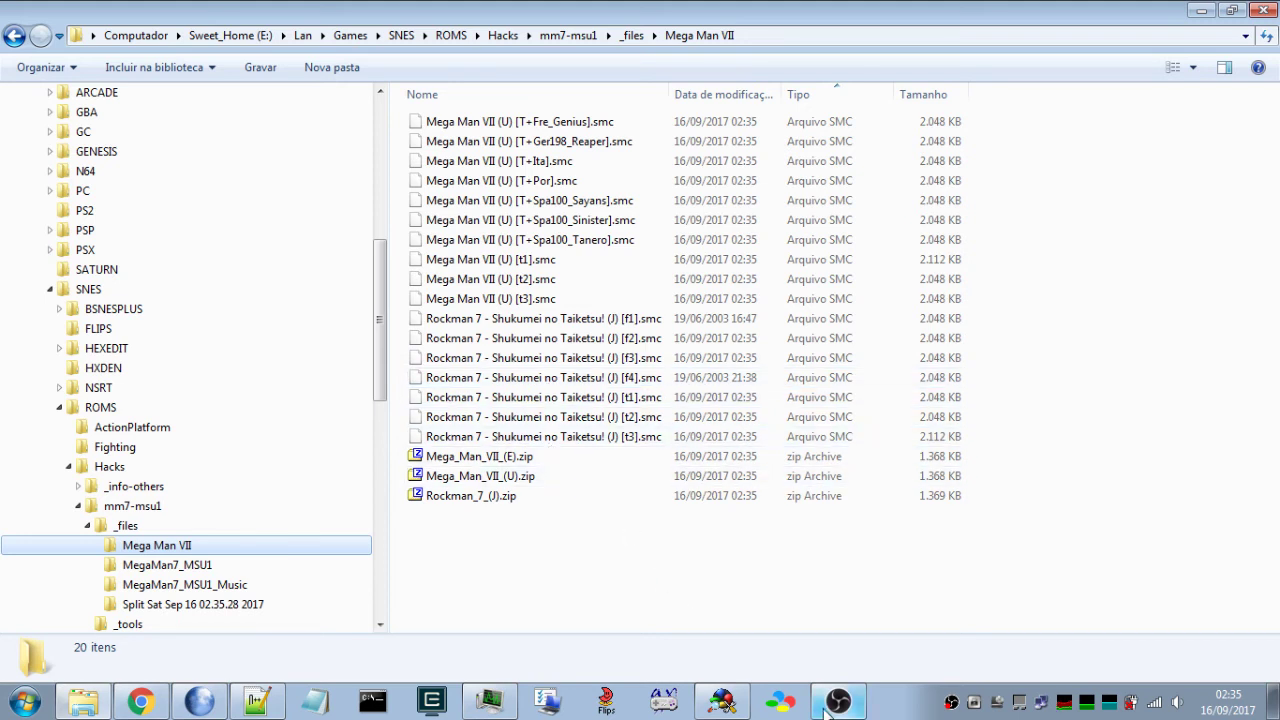
{"action": "left_click", "coordinate": [750, 705]}
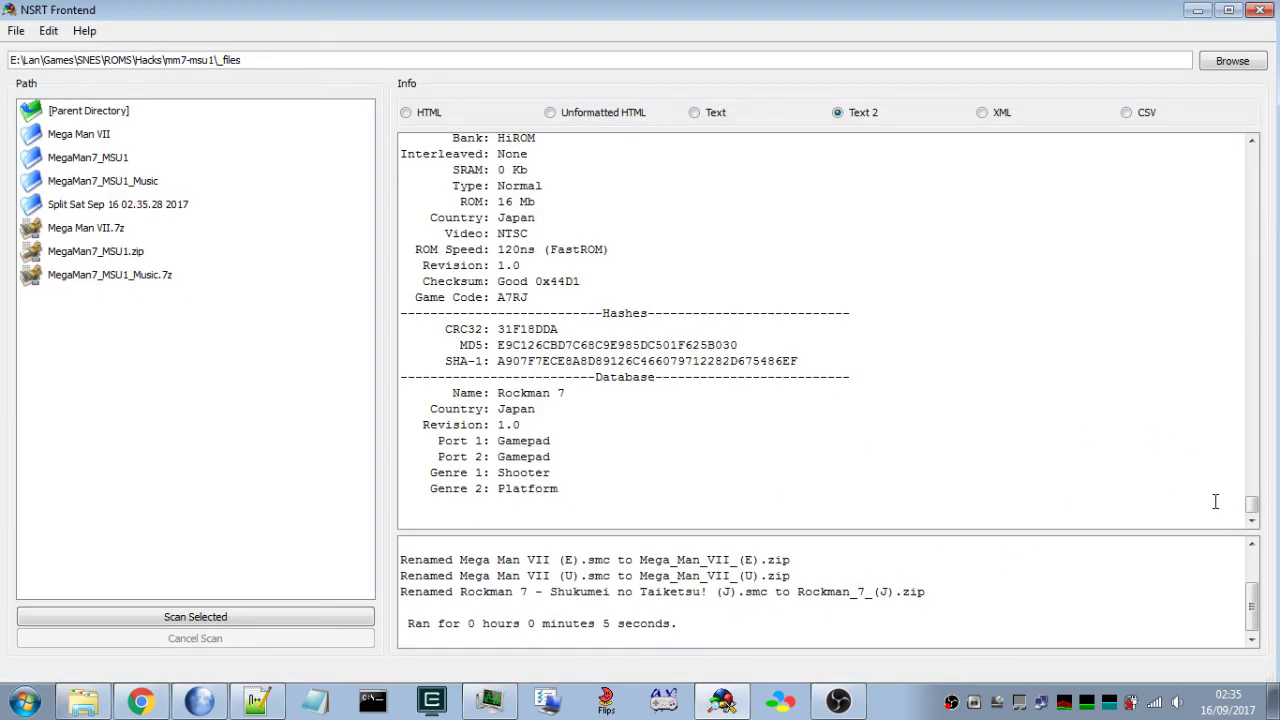
{"action": "left_click_drag", "start_coordinate": [1251, 506], "coordinate": [1255, 148]}
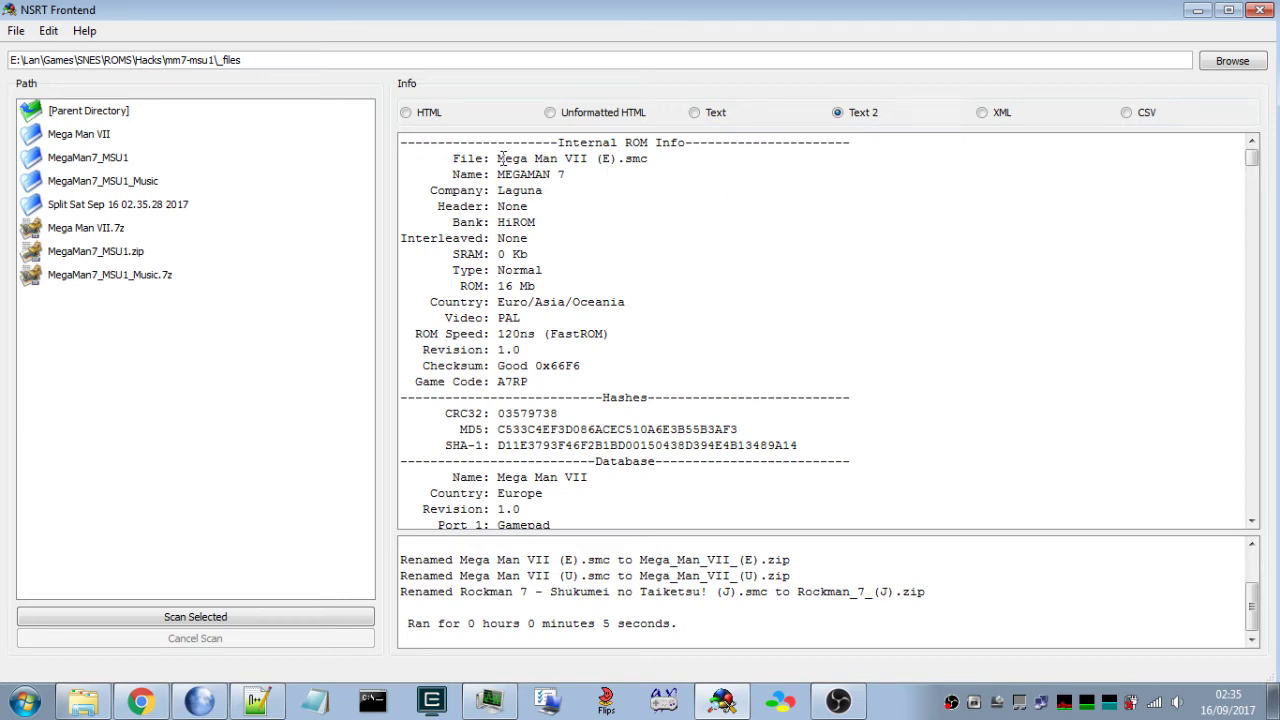
- Examine the file name, checksum and database details of Mega Man VII (E).smc in the NSRT scan report
{"action": "left_click_drag", "start_coordinate": [493, 158], "coordinate": [622, 160]}
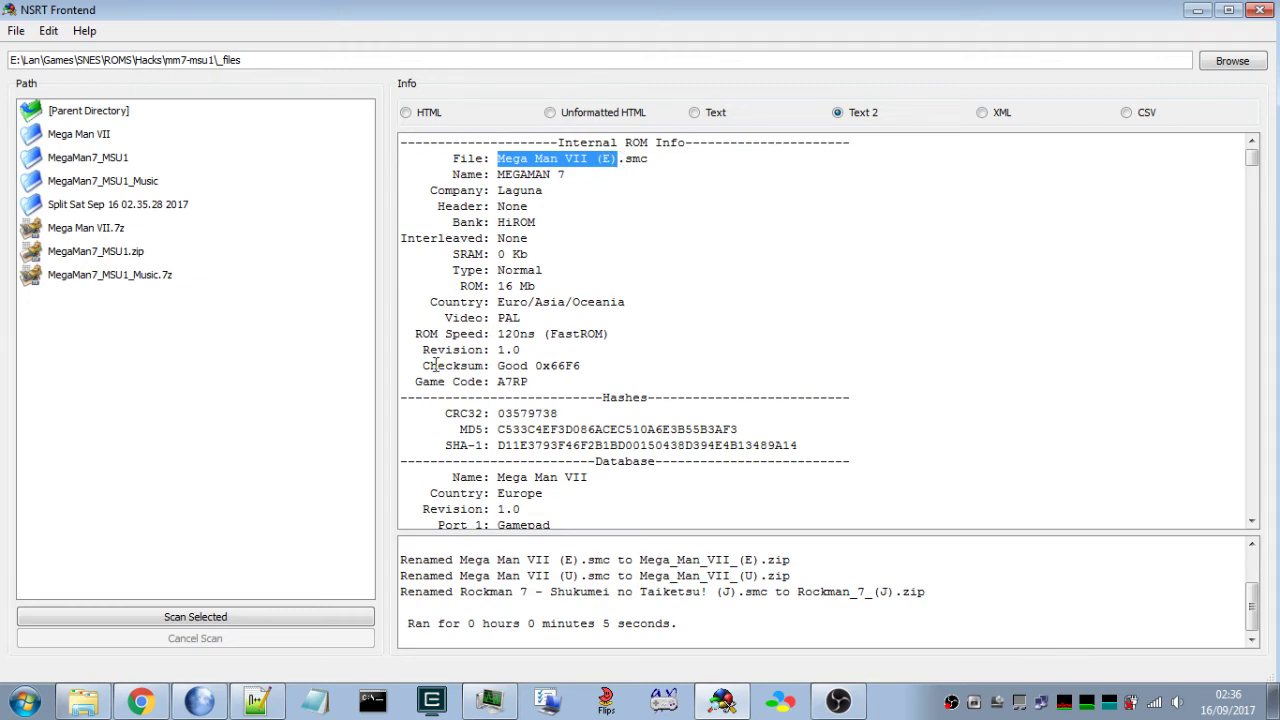
{"action": "left_click_drag", "start_coordinate": [424, 366], "coordinate": [612, 364]}
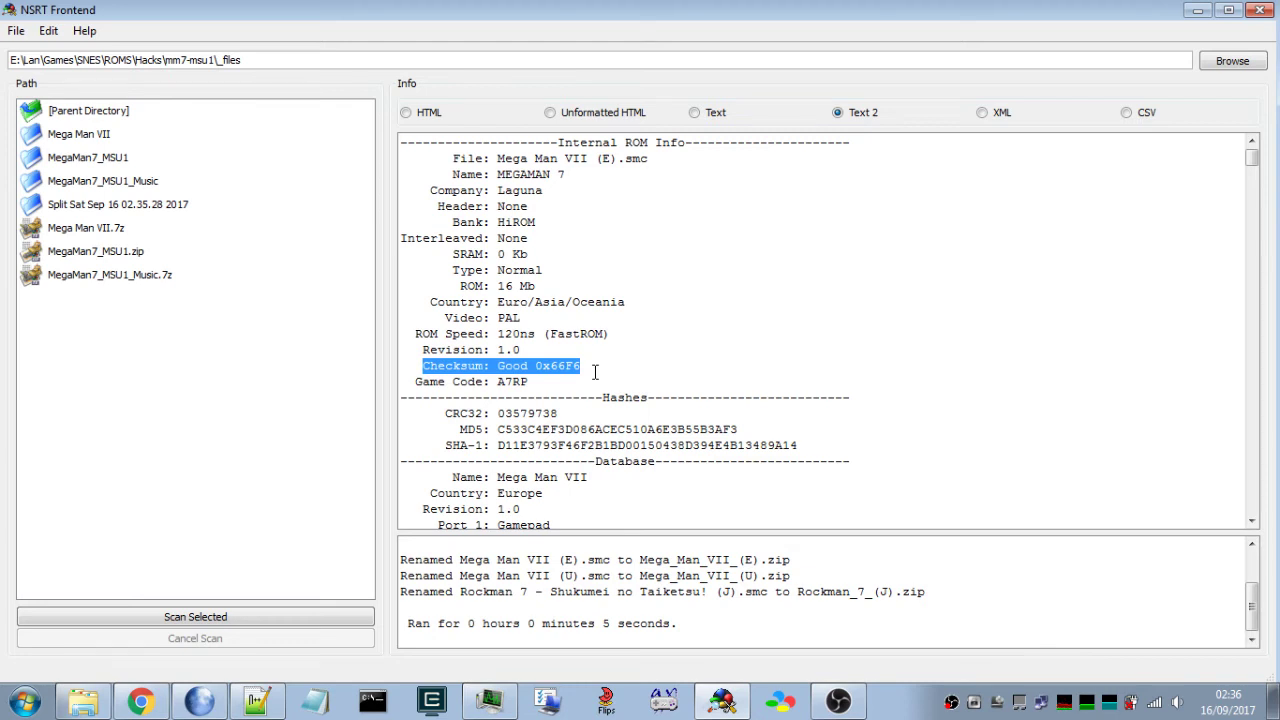
{"action": "scroll", "coordinate": [638, 361], "scroll_direction": "down", "scroll_amount": 3}
{"action": "scroll", "coordinate": [638, 361], "scroll_direction": "down", "scroll_amount": 3}
{"action": "scroll", "coordinate": [640, 363], "scroll_direction": "up", "scroll_amount": 3}
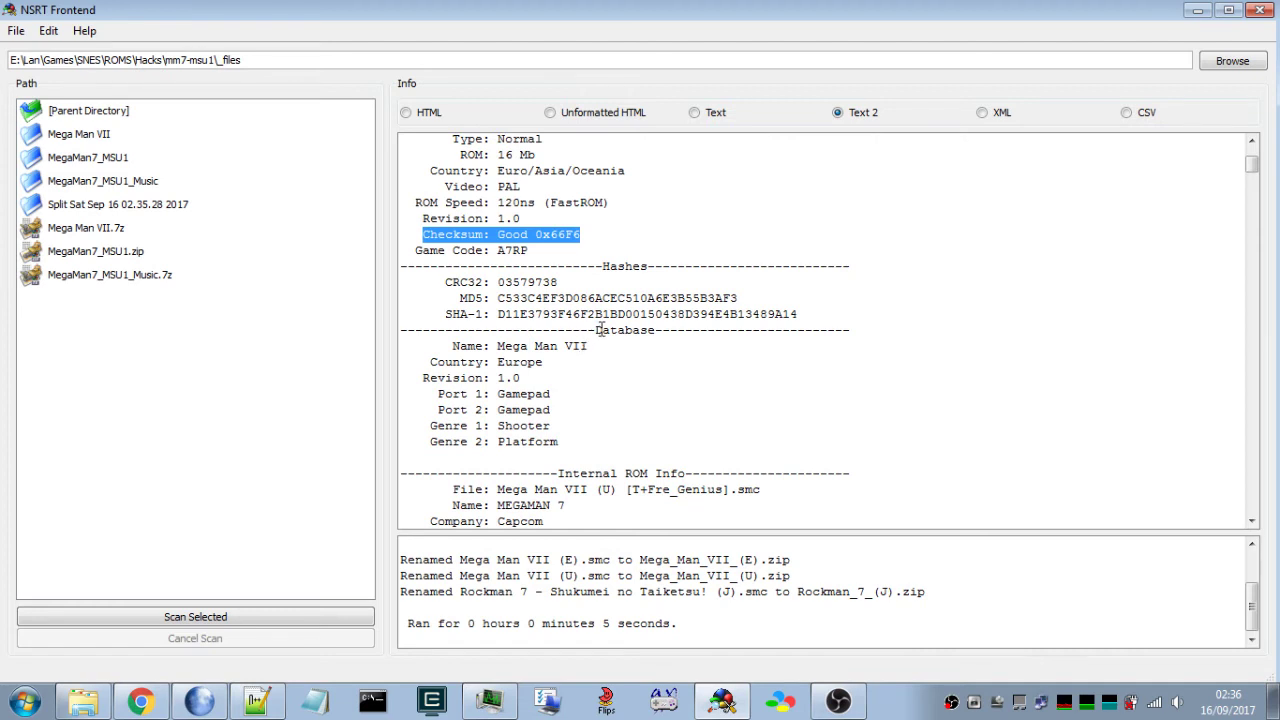
{"action": "left_click_drag", "start_coordinate": [600, 330], "coordinate": [655, 330]}
{"action": "double_click", "coordinate": [627, 330]}
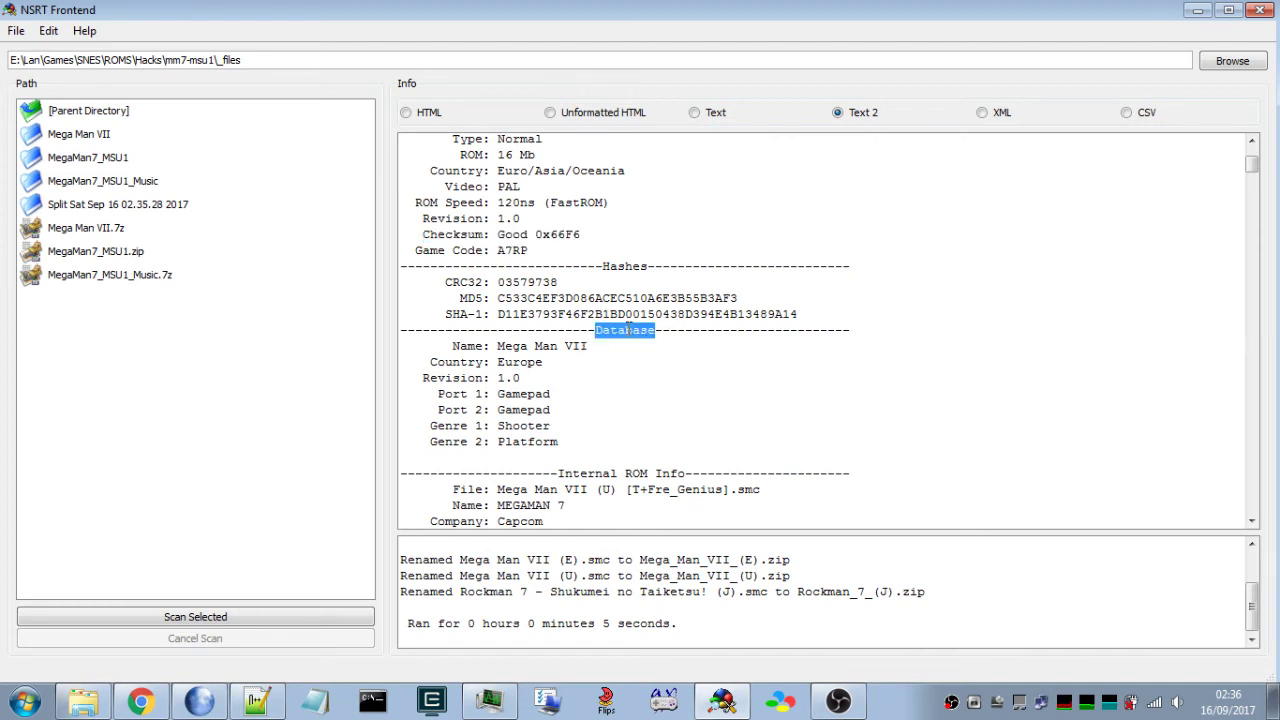
{"action": "left_click_drag", "start_coordinate": [440, 346], "coordinate": [607, 440]}
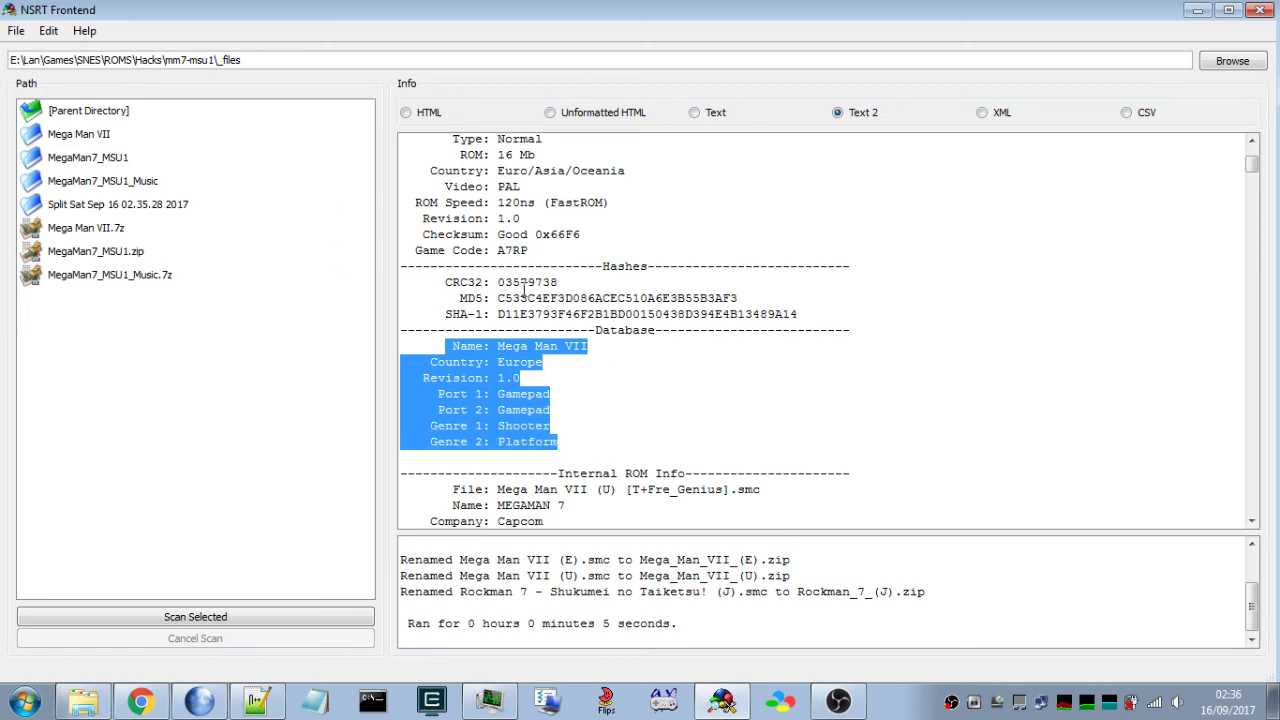
- Examine the file name, checksum and database result of Mega Man VII (U) [T+Fre_Genius].smc in the scan report
{"action": "scroll", "coordinate": [661, 333], "scroll_direction": "down", "scroll_amount": 3}
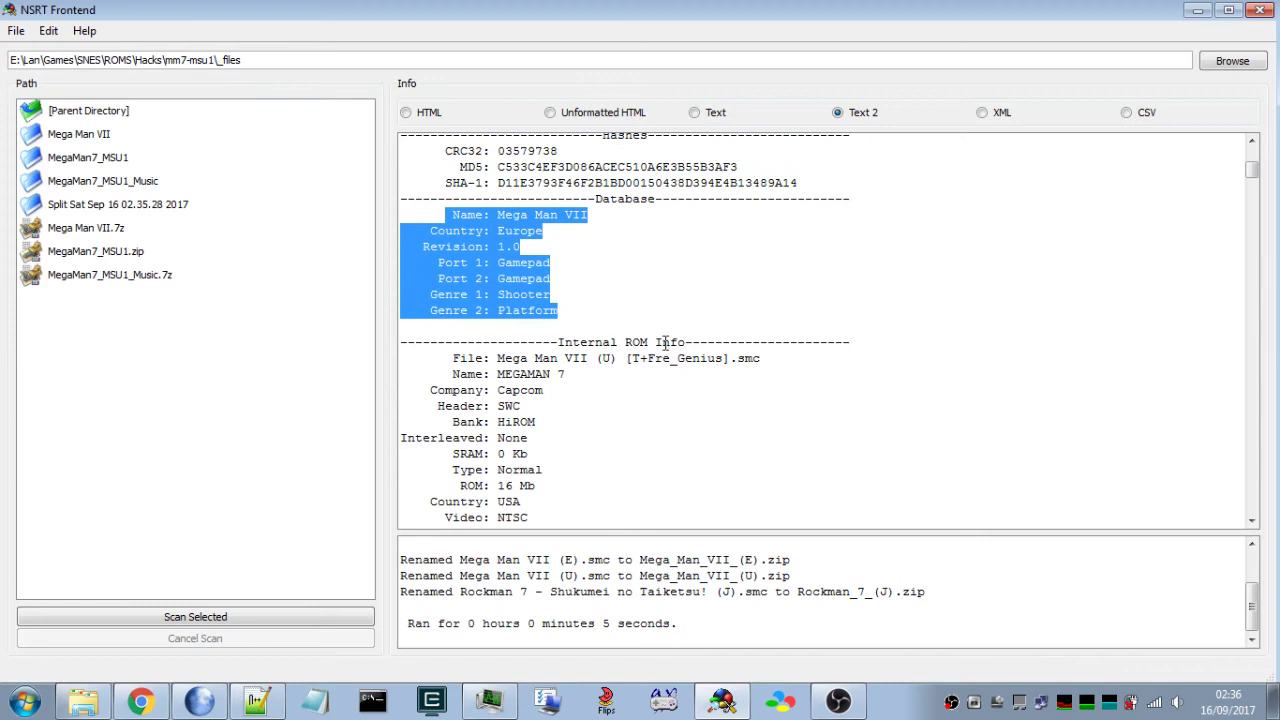
{"action": "left_click_drag", "start_coordinate": [497, 358], "coordinate": [759, 362]}
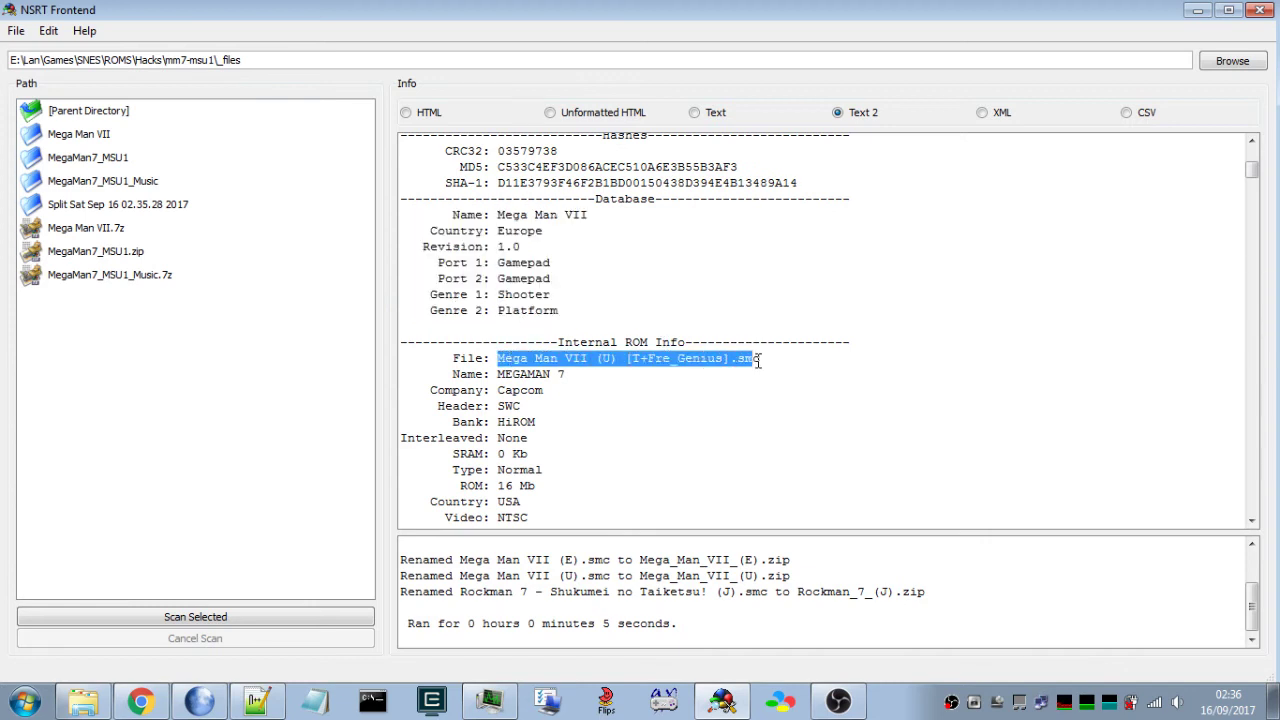
{"action": "scroll", "coordinate": [687, 355], "scroll_direction": "down", "scroll_amount": 6}
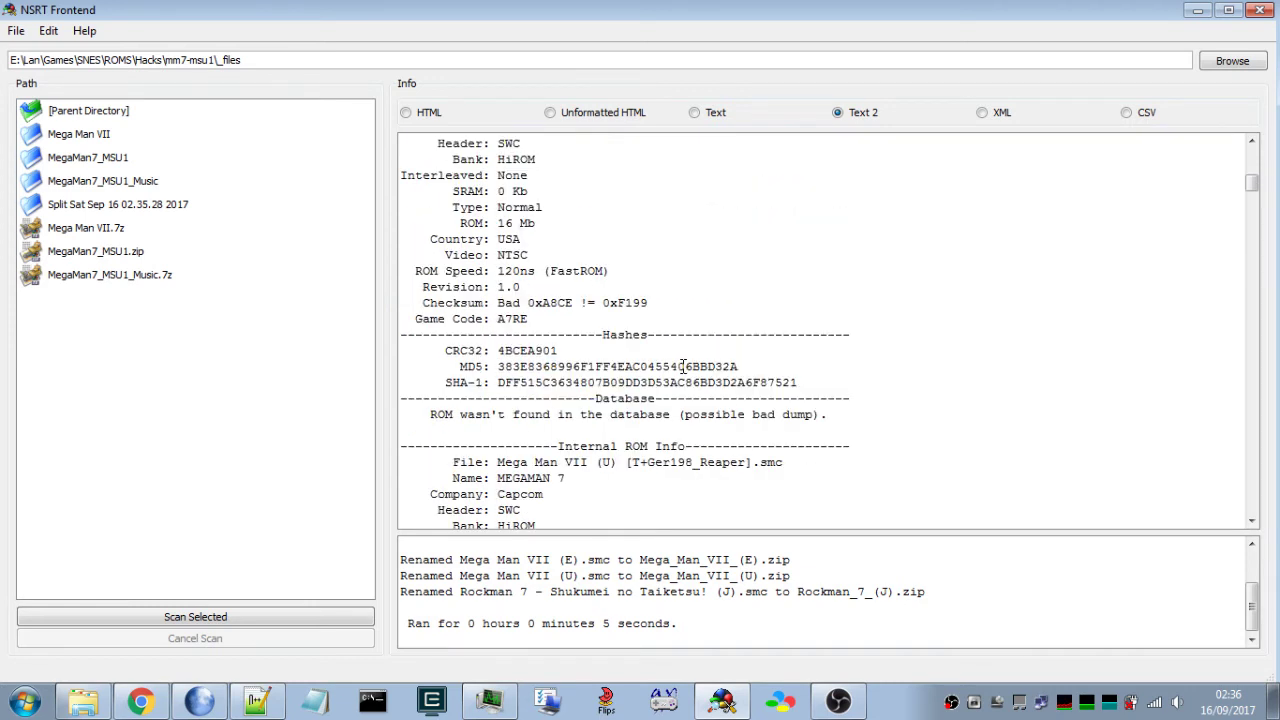
{"action": "left_click_drag", "start_coordinate": [427, 413], "coordinate": [845, 419]}
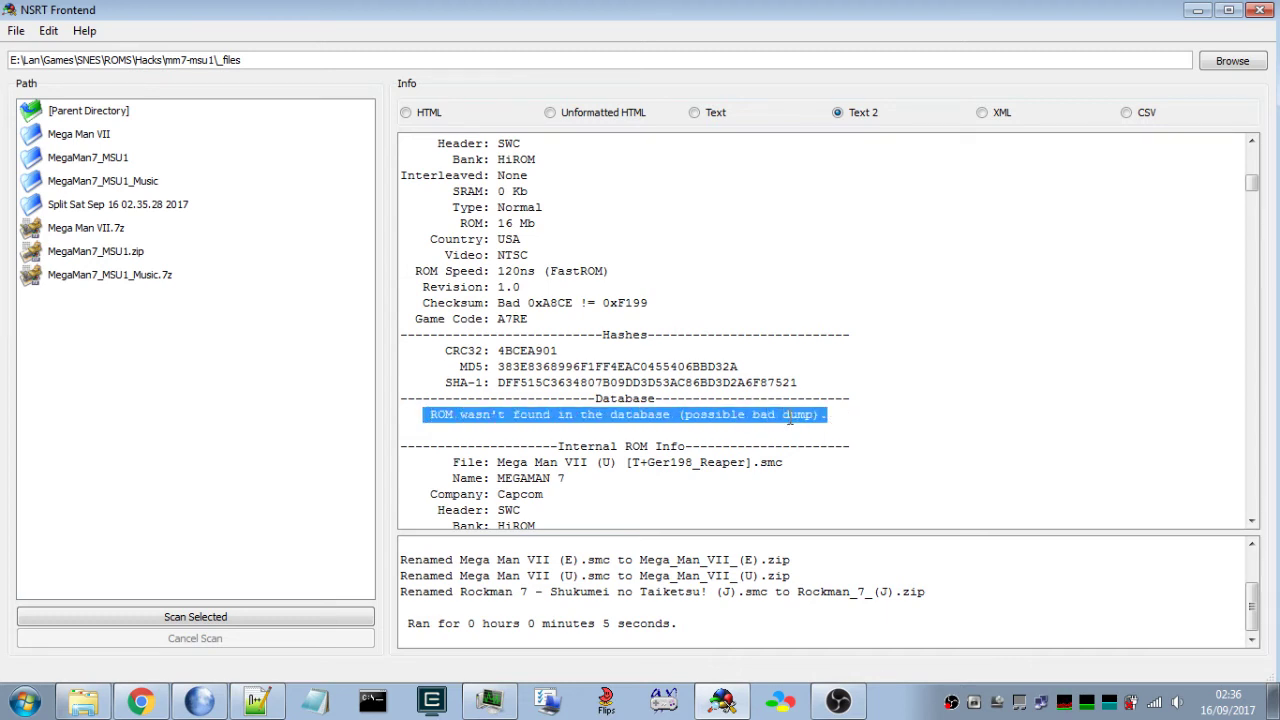
{"action": "scroll", "coordinate": [642, 419], "scroll_direction": "up", "scroll_amount": 3}
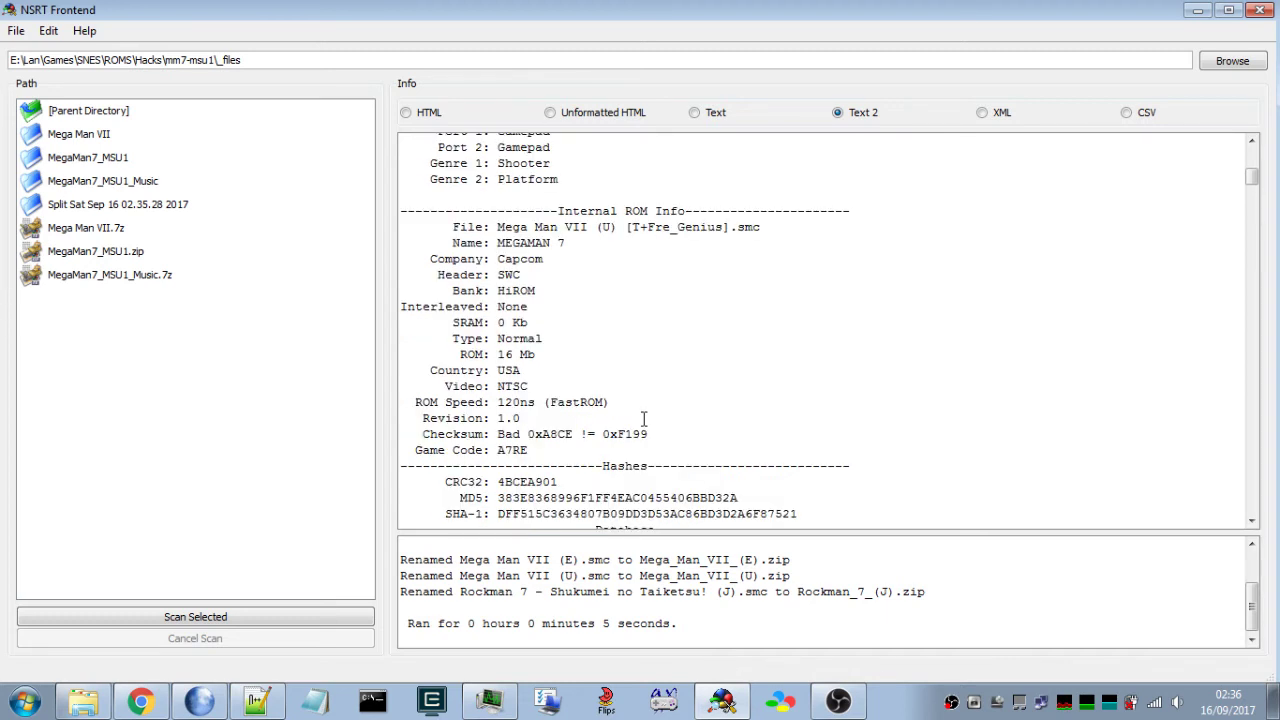
{"action": "scroll", "coordinate": [644, 418], "scroll_direction": "down", "scroll_amount": 3}
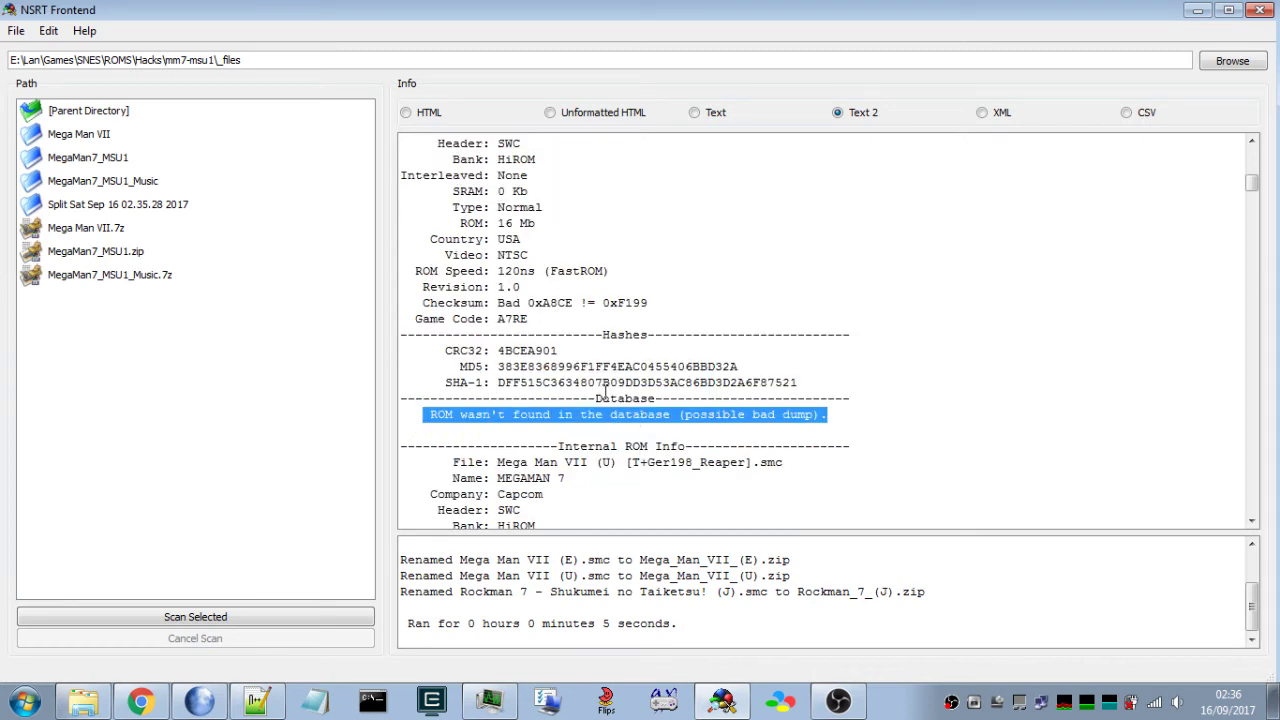
{"action": "scroll", "coordinate": [606, 390], "scroll_direction": "up", "scroll_amount": 3}
{"action": "scroll", "coordinate": [606, 390], "scroll_direction": "down", "scroll_amount": 3}
{"action": "scroll", "coordinate": [656, 420], "scroll_direction": "up", "scroll_amount": 6}
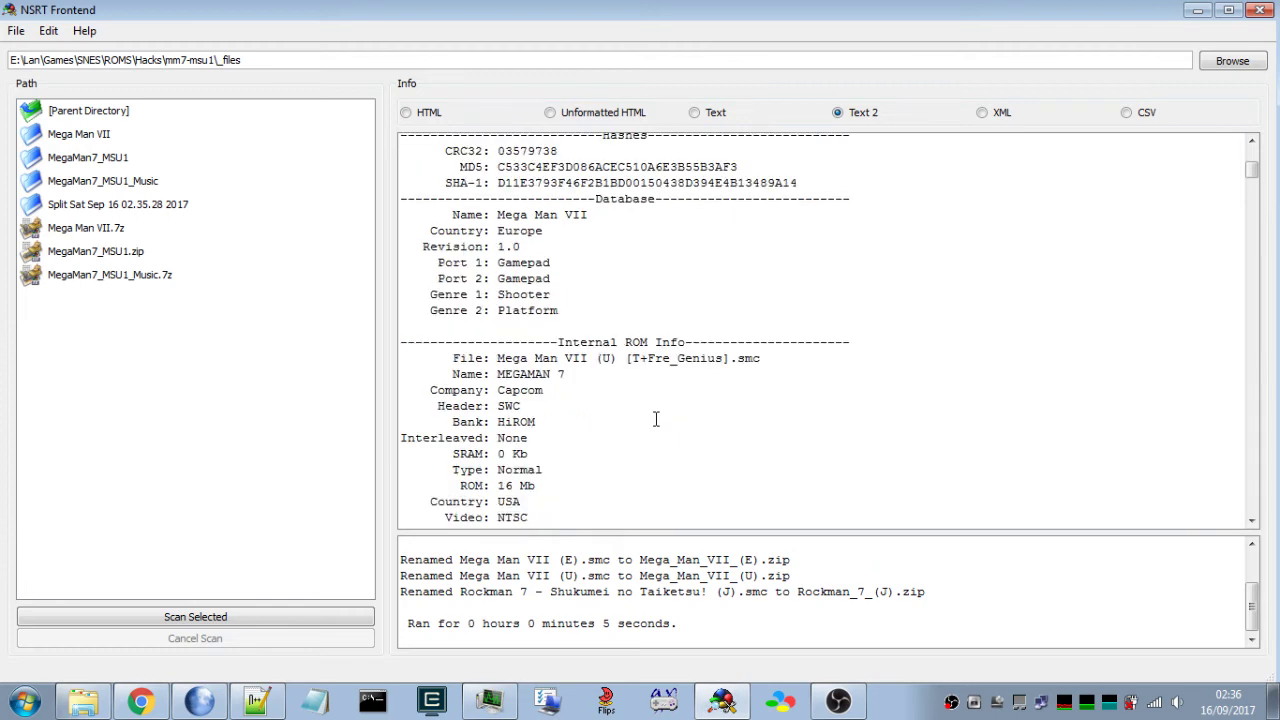
{"action": "left_click_drag", "start_coordinate": [631, 358], "coordinate": [722, 357]}
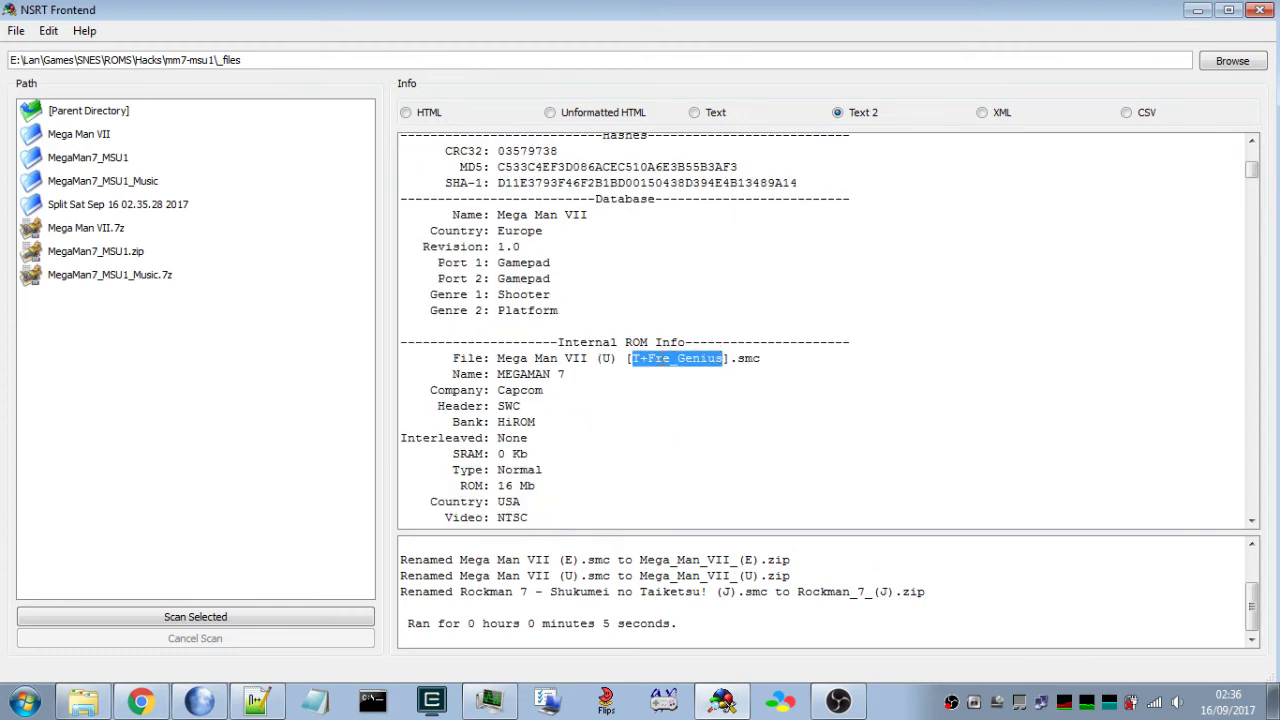
{"action": "scroll", "coordinate": [675, 367], "scroll_direction": "up", "scroll_amount": 5}
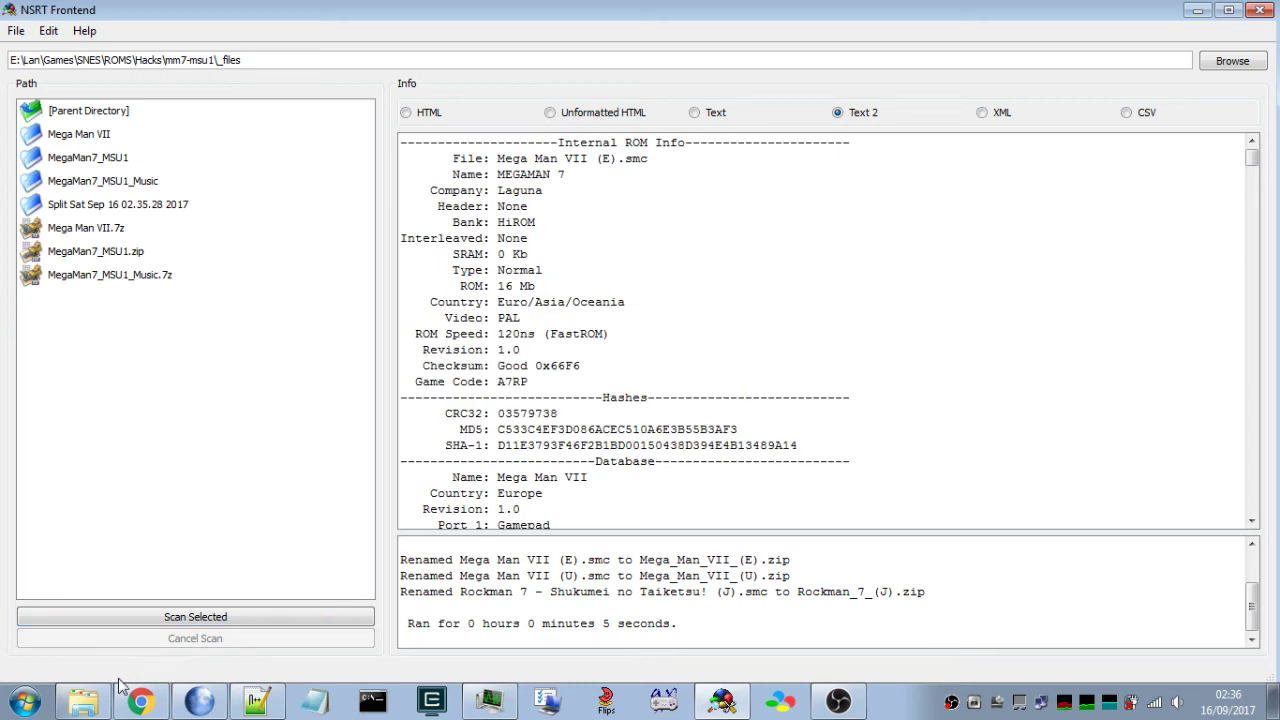
- Look over the Mega Man VII folder and check the required Mega Man 7 or Rockman 7 ROM in info-mm7-msu1.txt in Notepad++
{"action": "left_click", "coordinate": [84, 700]}
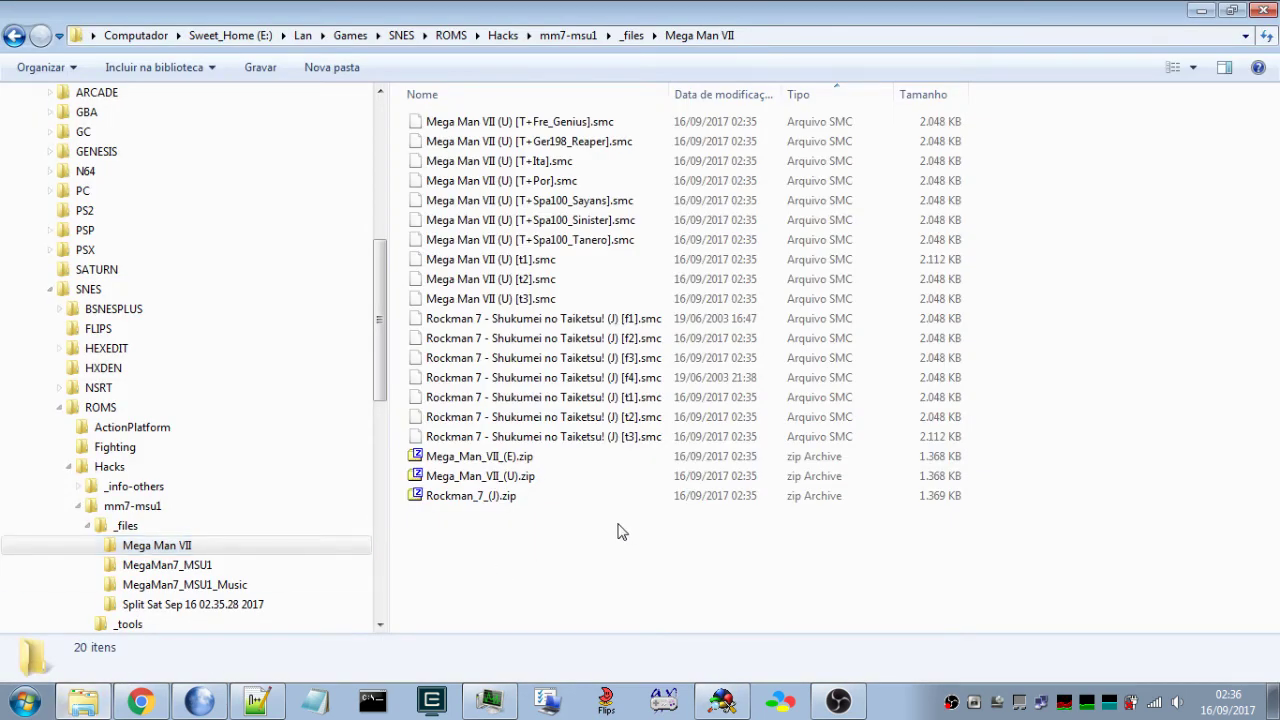
{"action": "left_click", "coordinate": [280, 695]}
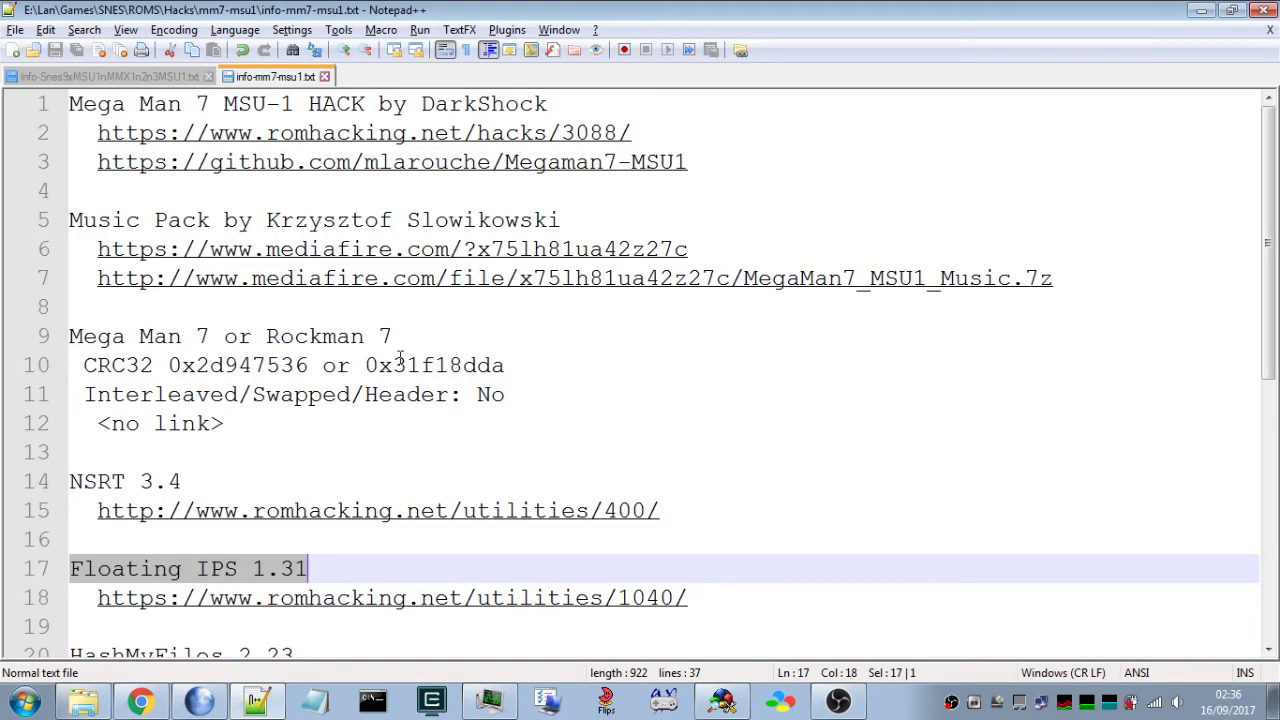
{"action": "left_click_drag", "start_coordinate": [97, 338], "coordinate": [222, 340]}
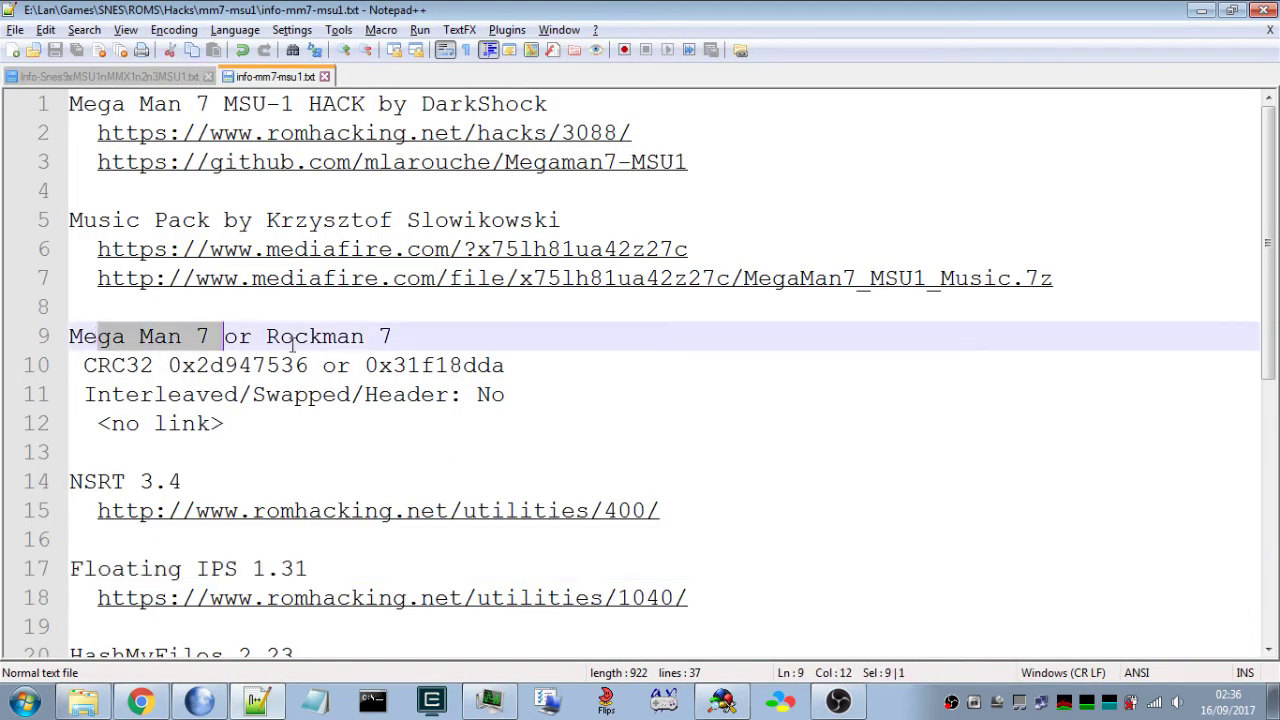
{"action": "left_click", "coordinate": [212, 337]}
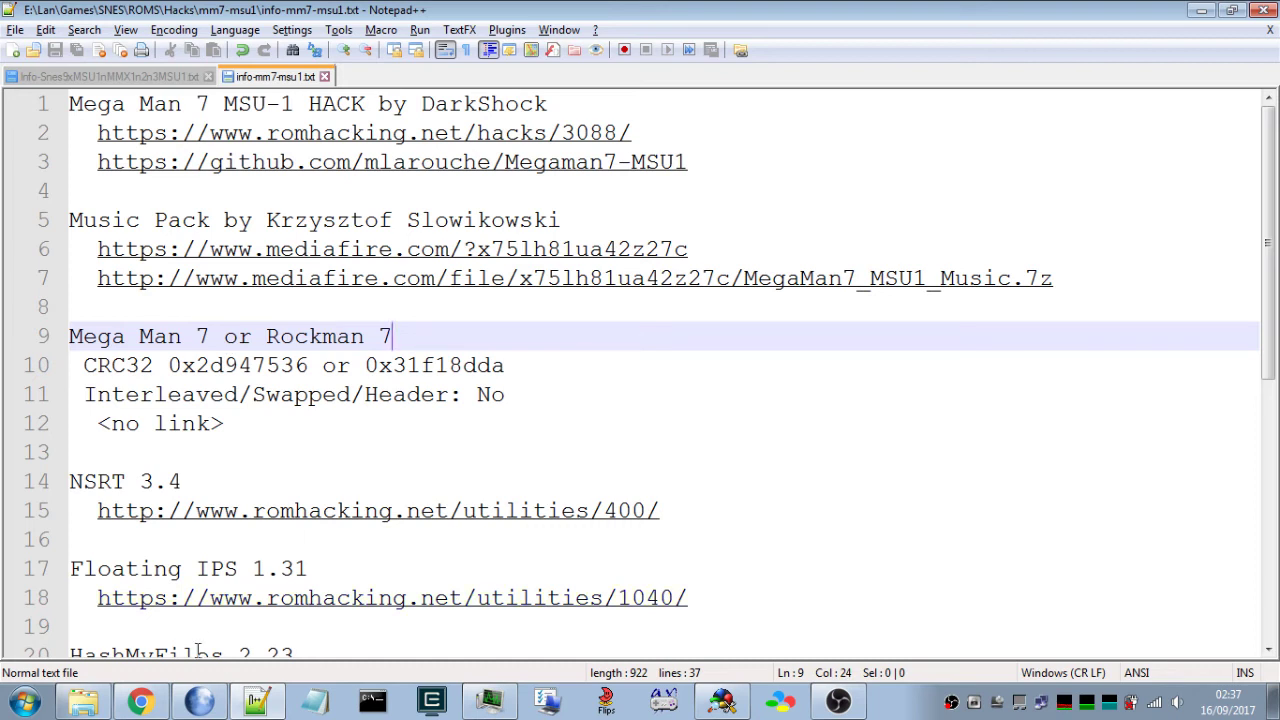
- Return to the Mega Man VII folder in Windows Explorer and review the zipped (E), (U) and (J) ROMs
{"action": "left_click", "coordinate": [83, 702]}
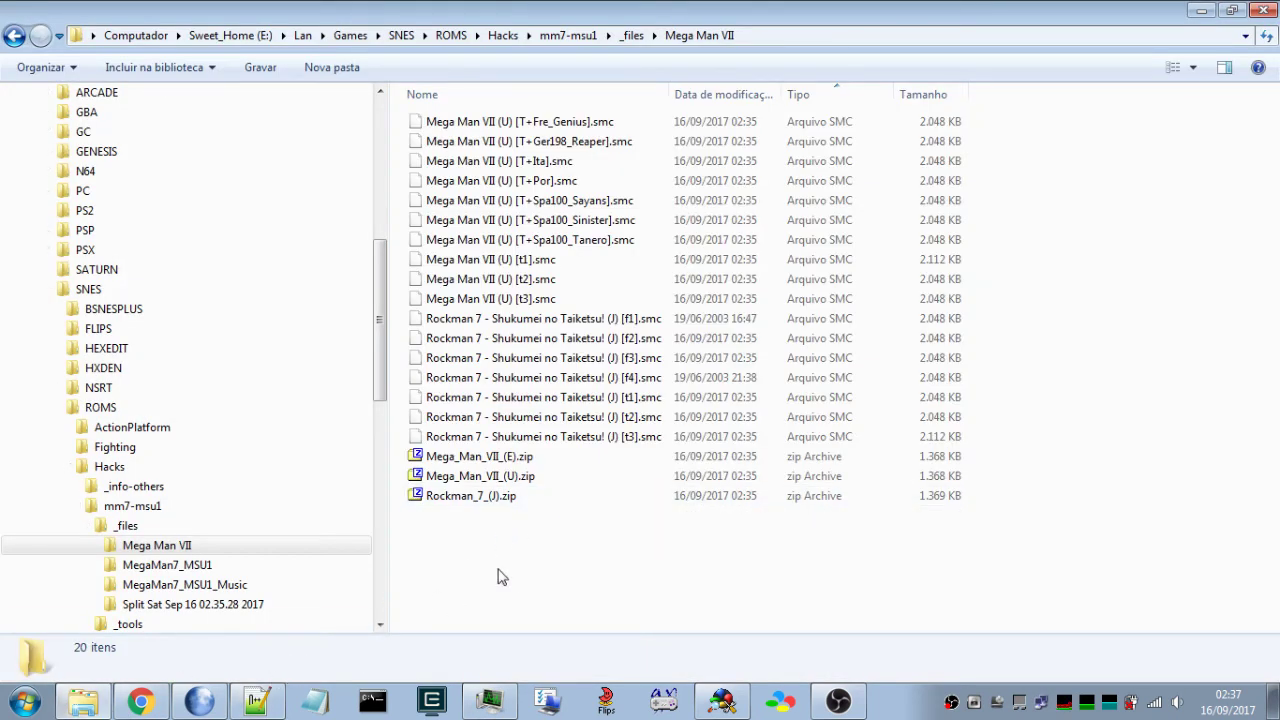
{"action": "left_click", "coordinate": [528, 460]}
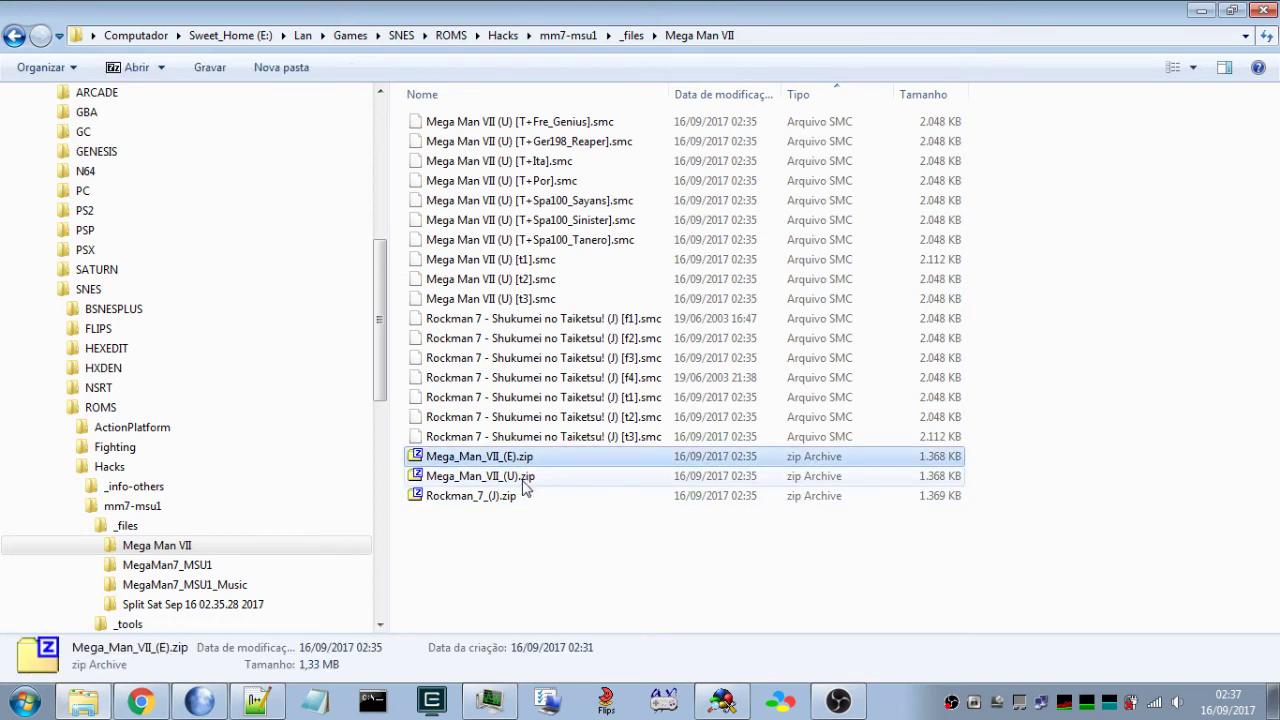
{"action": "left_click", "coordinate": [529, 477]}
{"action": "key", "text": "Down"}
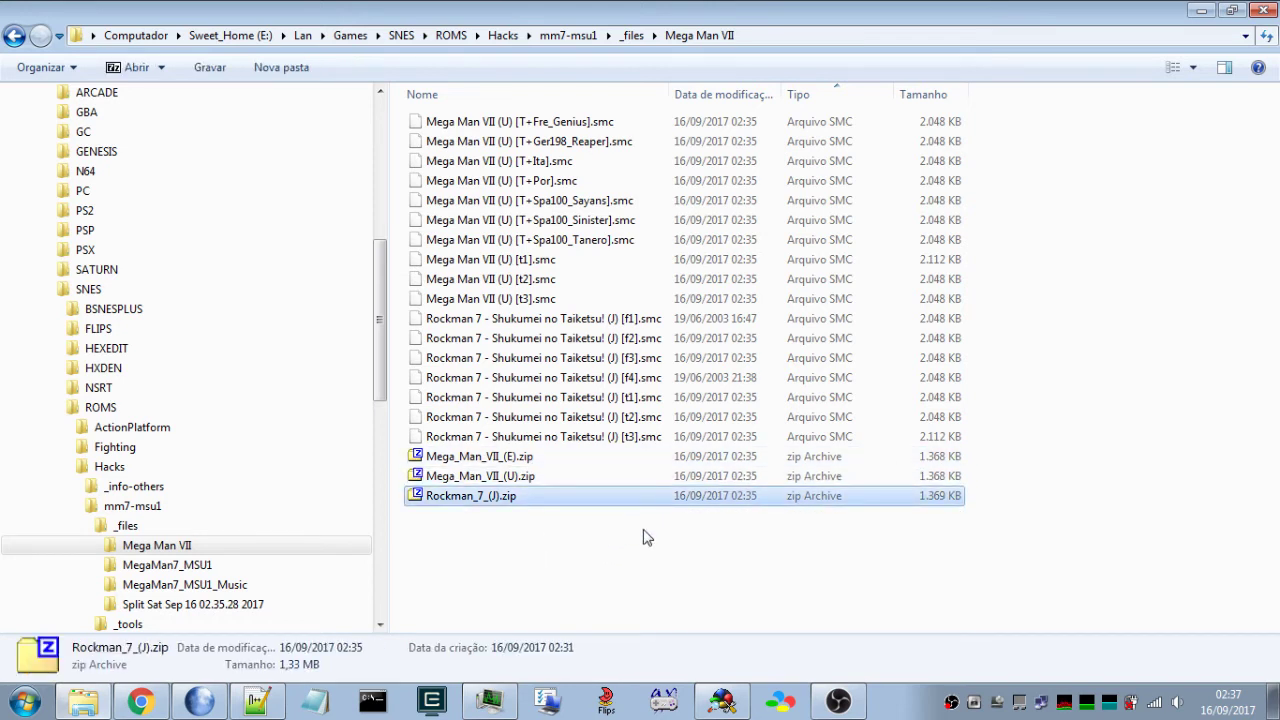
{"action": "key", "text": "shift+Up"}
{"action": "key", "text": "shift+Down"}
{"action": "key", "text": "shift+Up"}
{"action": "key", "text": "shift+Down"}
{"action": "key", "text": "shift+Up"}
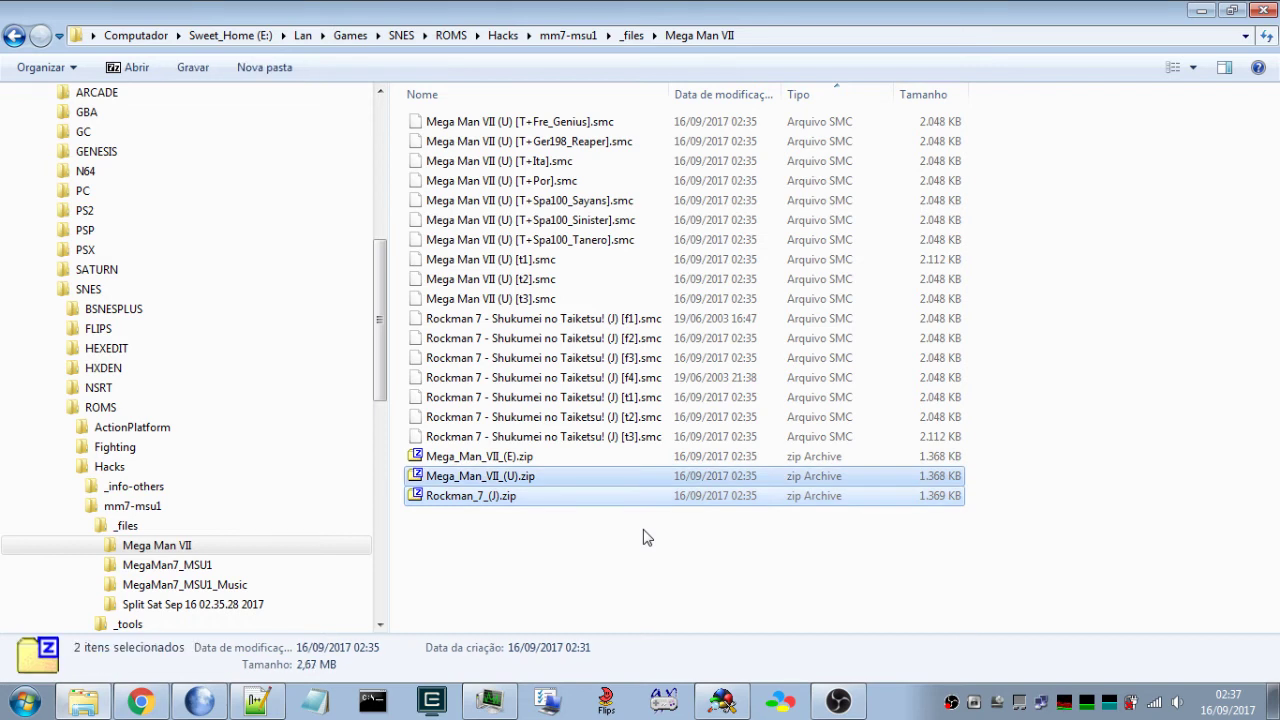
{"action": "left_click", "coordinate": [645, 533]}
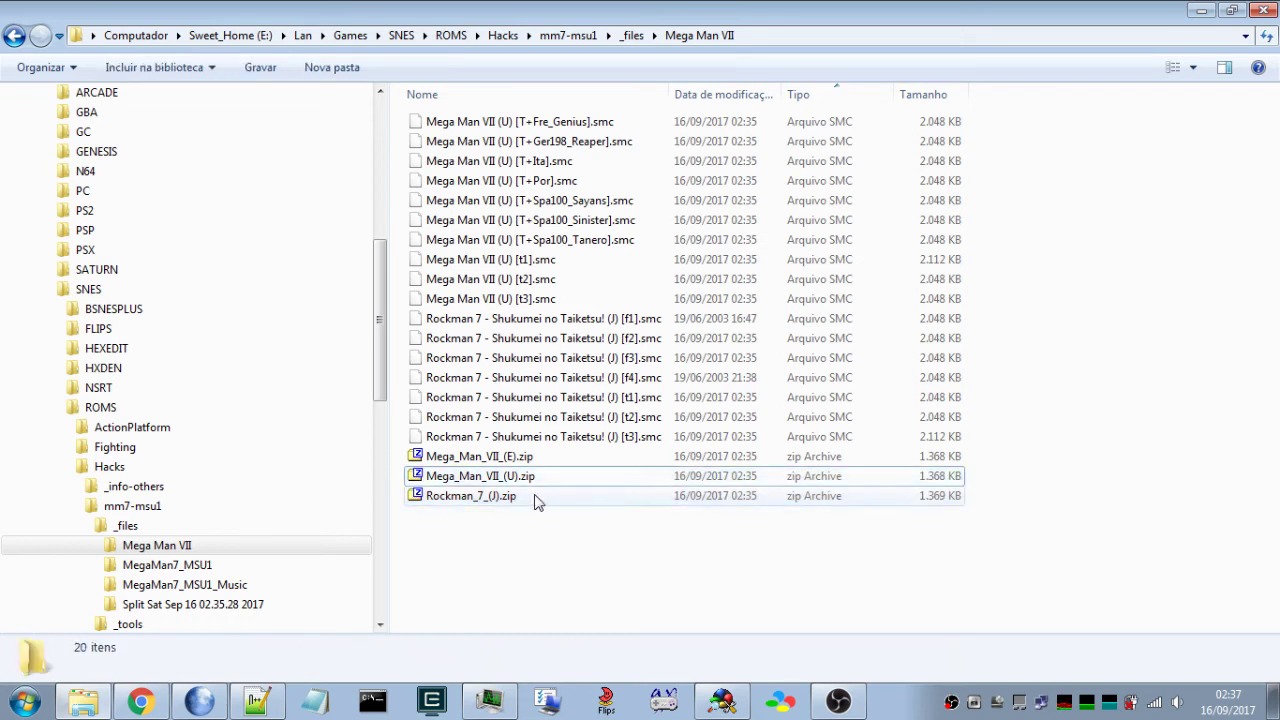
- Move Mega_Man_VII_(U).zip and Rockman_7_(J).zip from the Mega Man VII folder to the Split Sat Sep 16 02.35.28 2017 folder
{"action": "left_click", "coordinate": [528, 482]}
{"action": "left_click", "coordinate": [515, 500]}
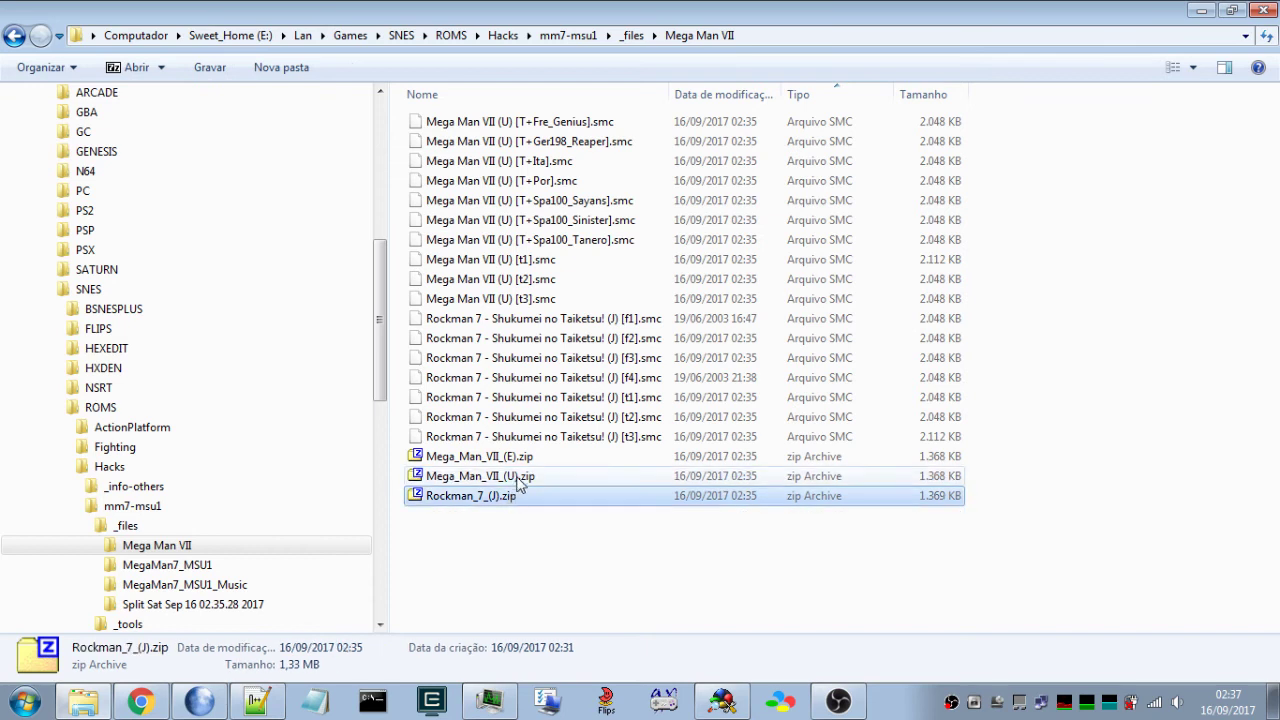
{"action": "left_click", "coordinate": [519, 482], "text": "shift"}
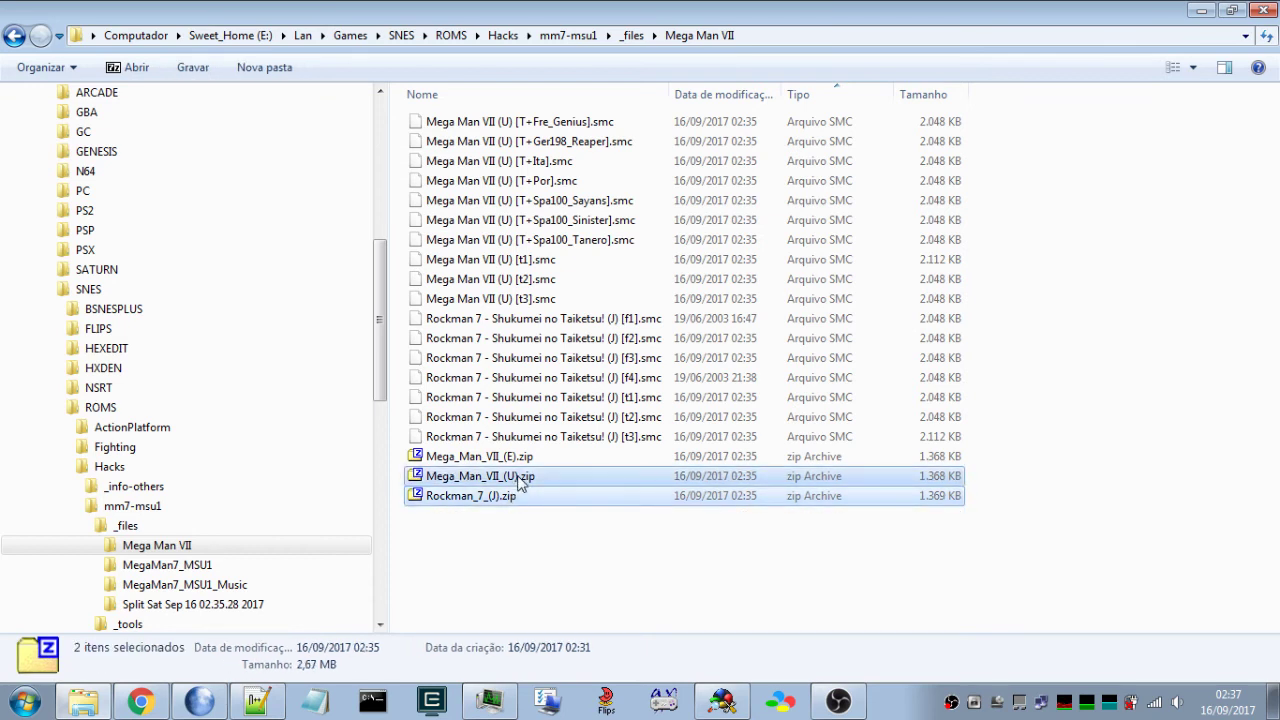
{"action": "left_click", "coordinate": [124, 527]}
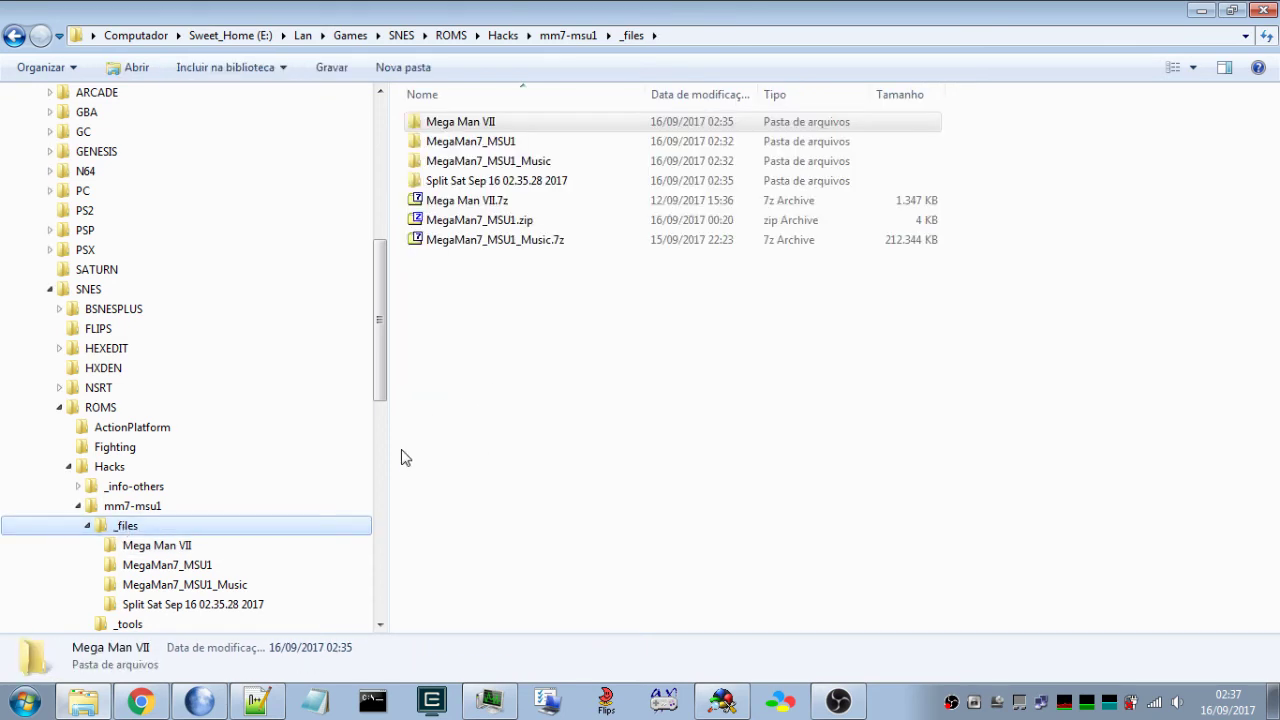
{"action": "double_click", "coordinate": [486, 183]}
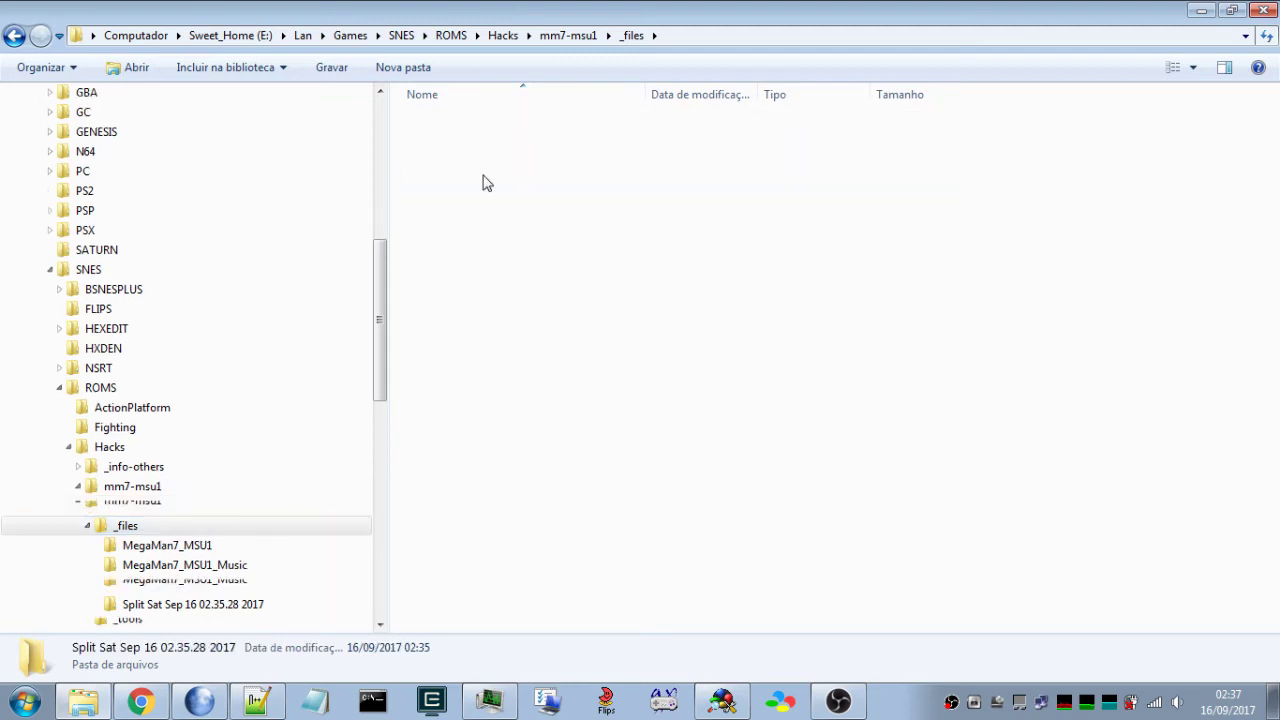
{"action": "left_click", "coordinate": [538, 263]}
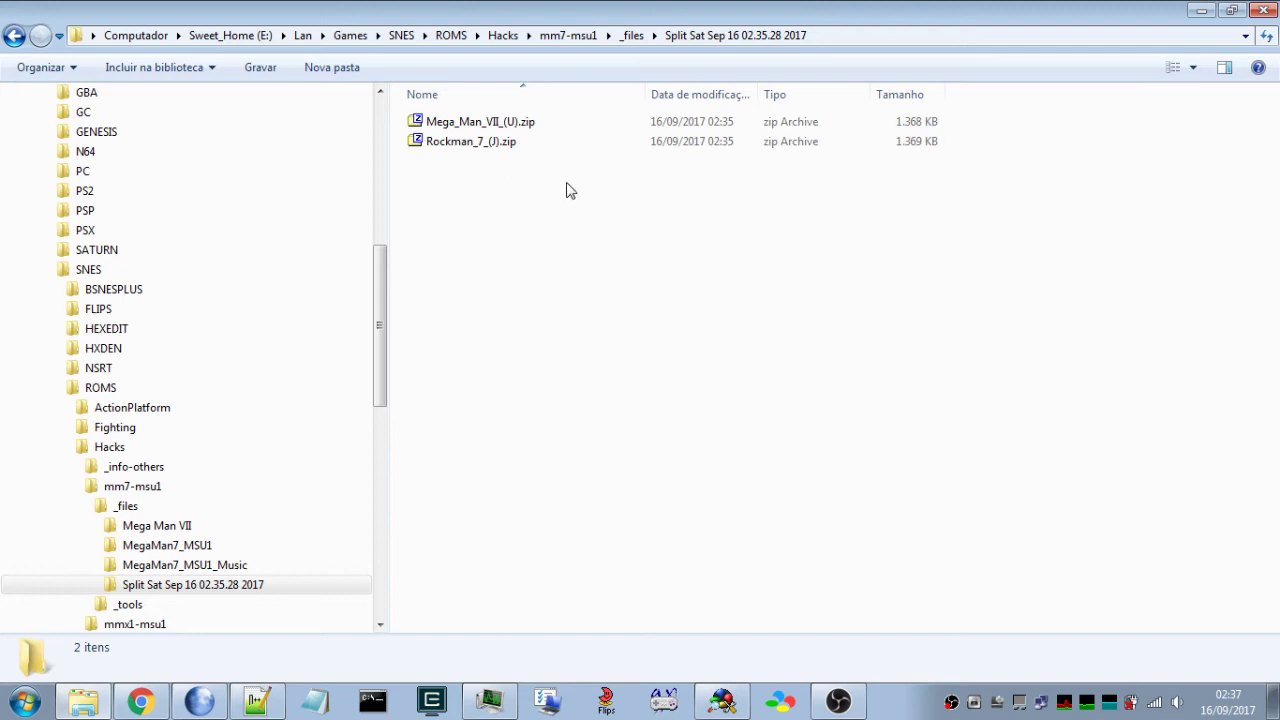
- Extract Mega_Man_VII_(U).zip and Rockman_7_(J).zip directly into the current folder with 7-Zip
{"action": "left_click", "coordinate": [508, 123]}
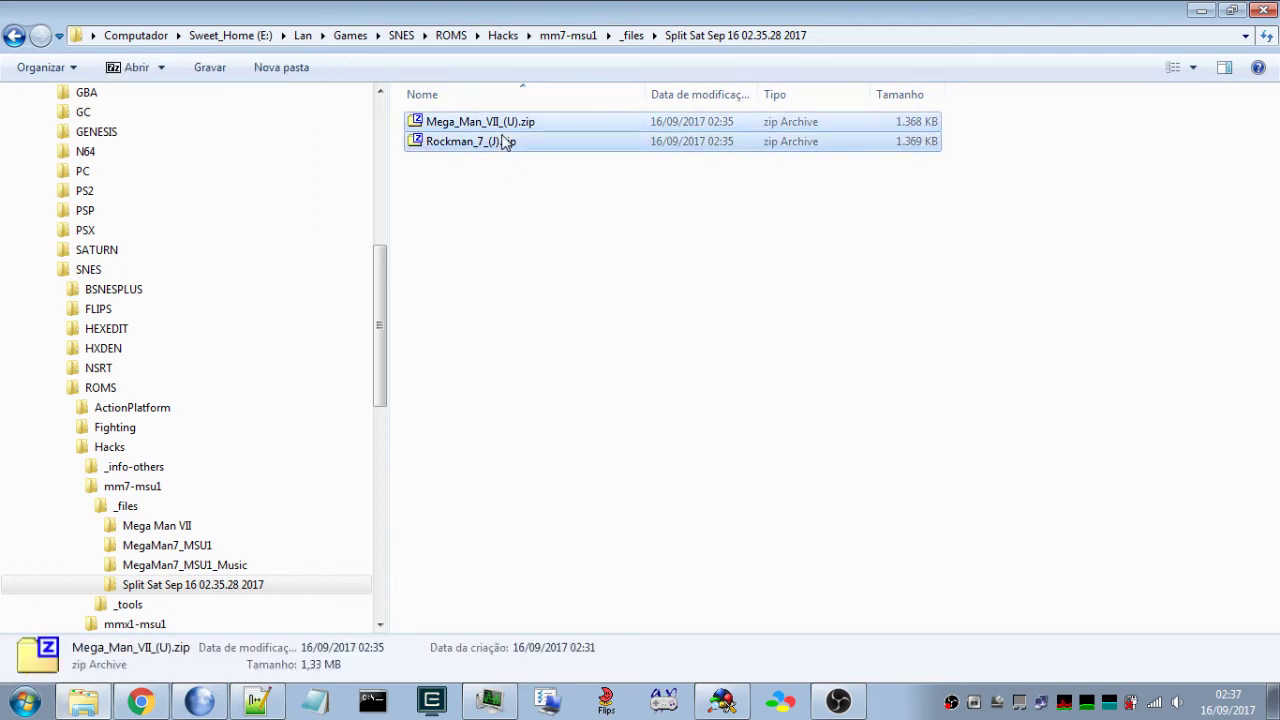
{"action": "left_click", "coordinate": [505, 141], "text": "ctrl"}
{"action": "right_click", "coordinate": [502, 141]}
{"action": "mouse_move", "coordinate": [600, 191]}
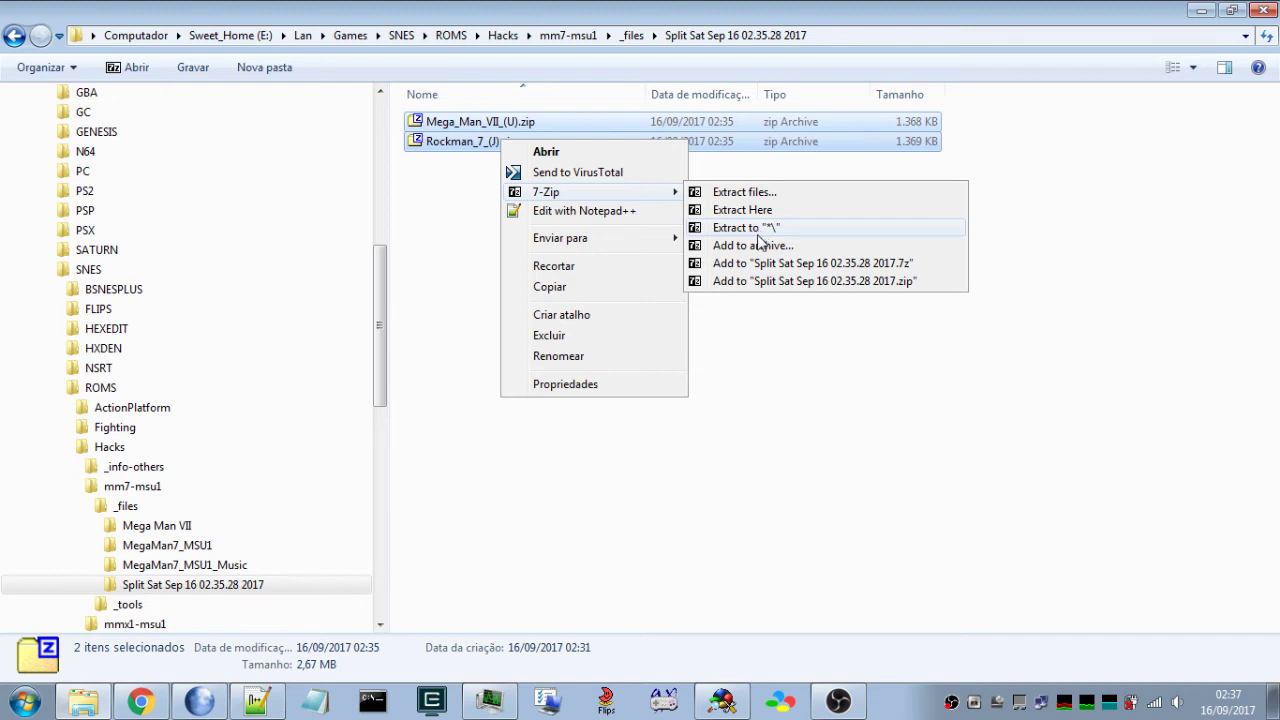
{"action": "left_click", "coordinate": [755, 211]}
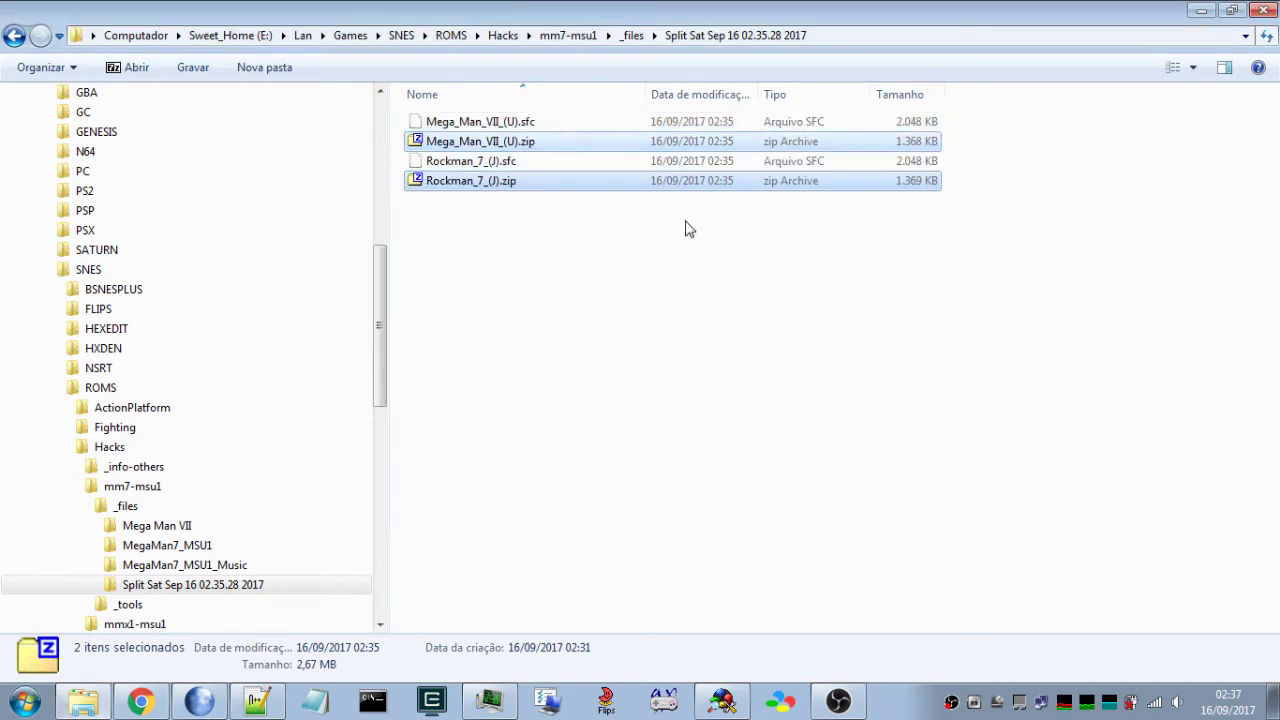
- View the file hashes of Rockman_7_(J).sfc and switch to info-mm7-msu1.txt in Notepad++ to compare its CRC32
{"action": "left_click", "coordinate": [548, 205]}
{"action": "left_click", "coordinate": [500, 164]}
{"action": "right_click", "coordinate": [503, 170]}
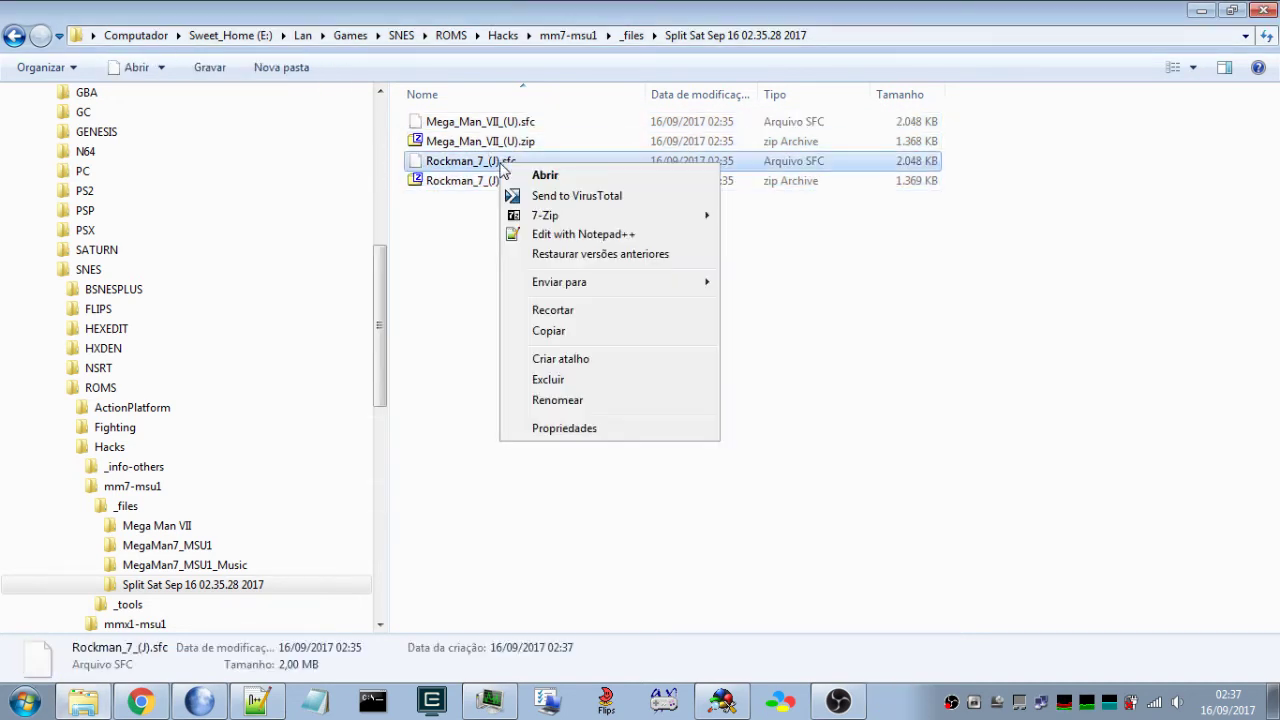
{"action": "left_click", "coordinate": [563, 429]}
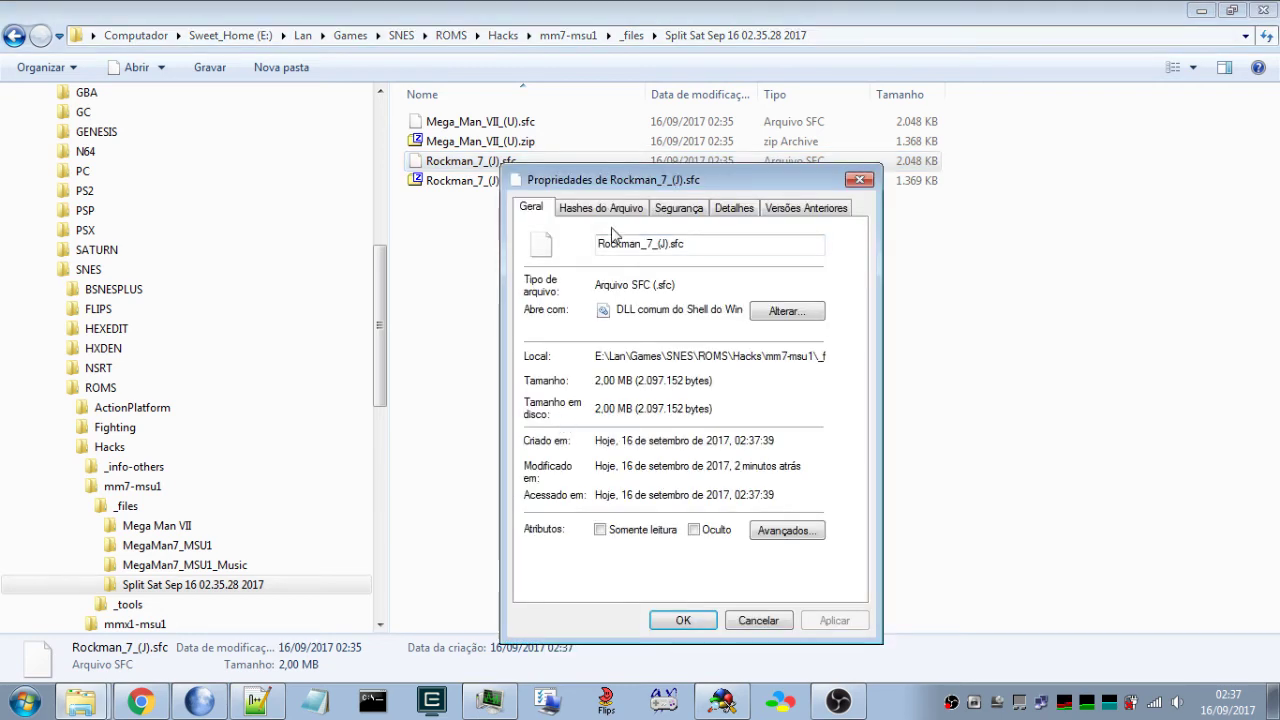
{"action": "left_click", "coordinate": [615, 210]}
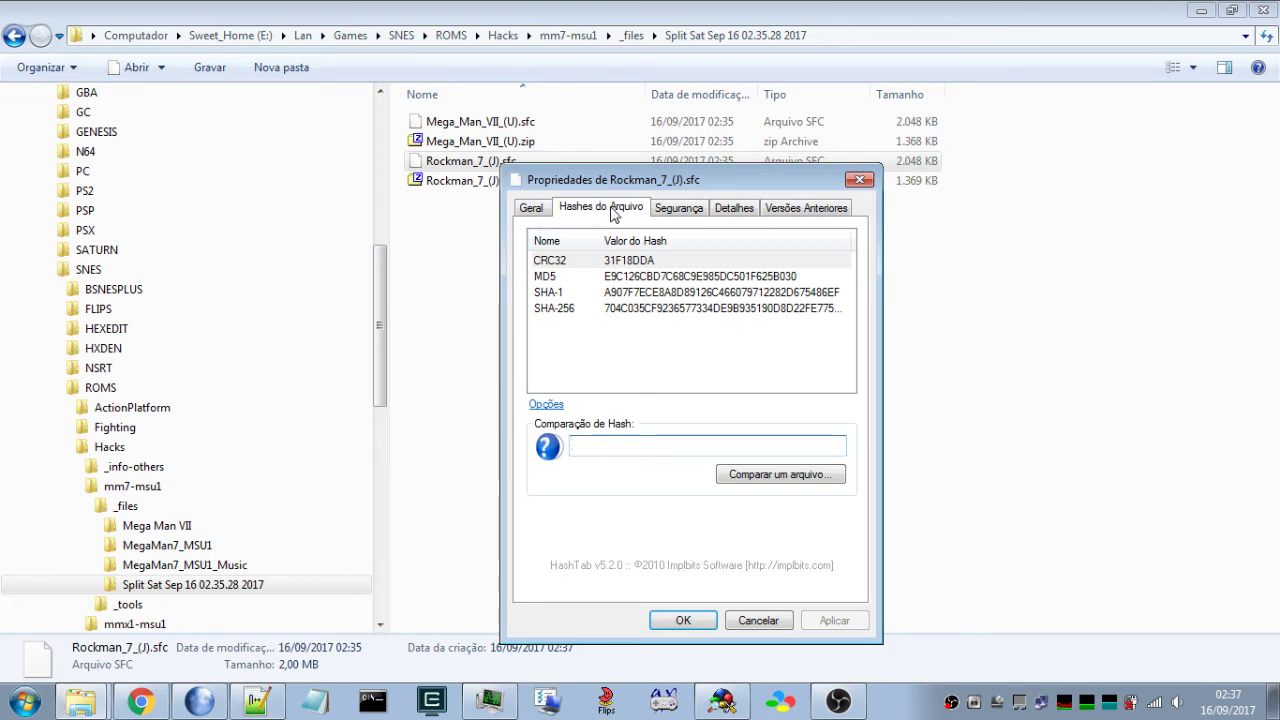
{"action": "left_click", "coordinate": [256, 700]}
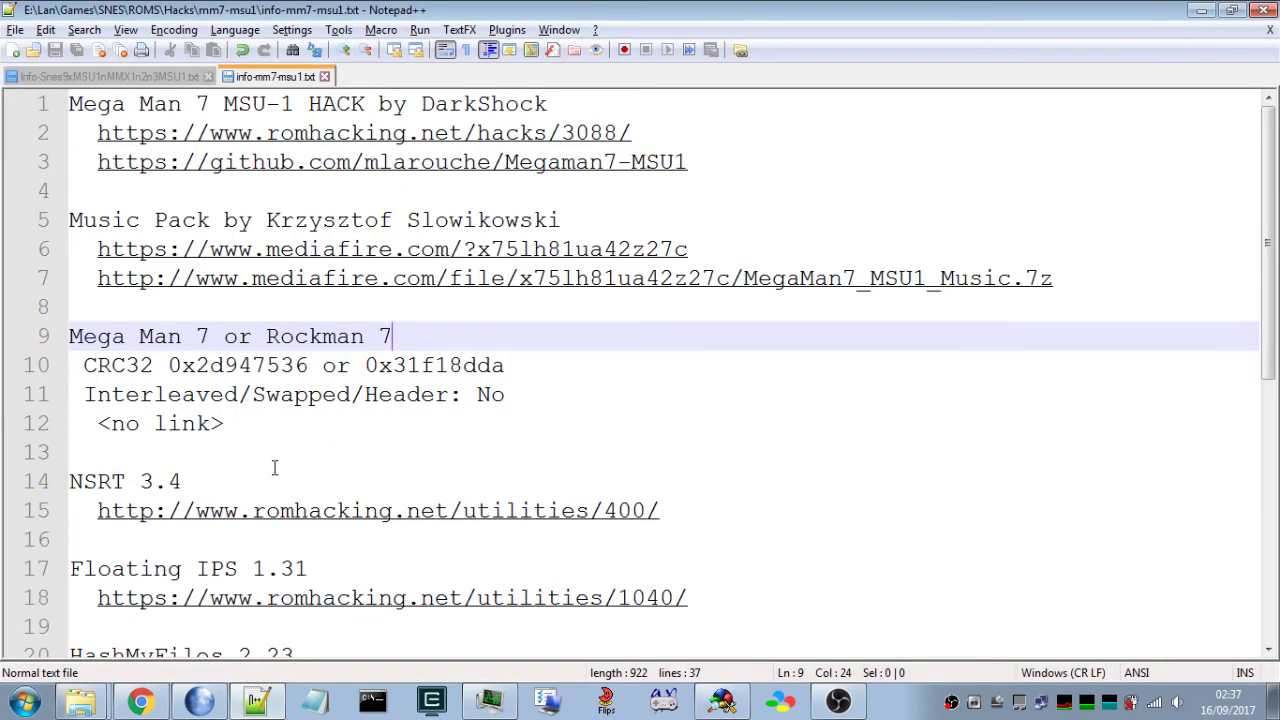
- Review the CRC32 entries and the ROM, hashing and patching tool links listed in info-mm7-msu1.txt
{"action": "scroll", "coordinate": [275, 467], "scroll_direction": "down", "scroll_amount": 2}
{"action": "scroll", "coordinate": [275, 467], "scroll_direction": "down", "scroll_amount": 2}
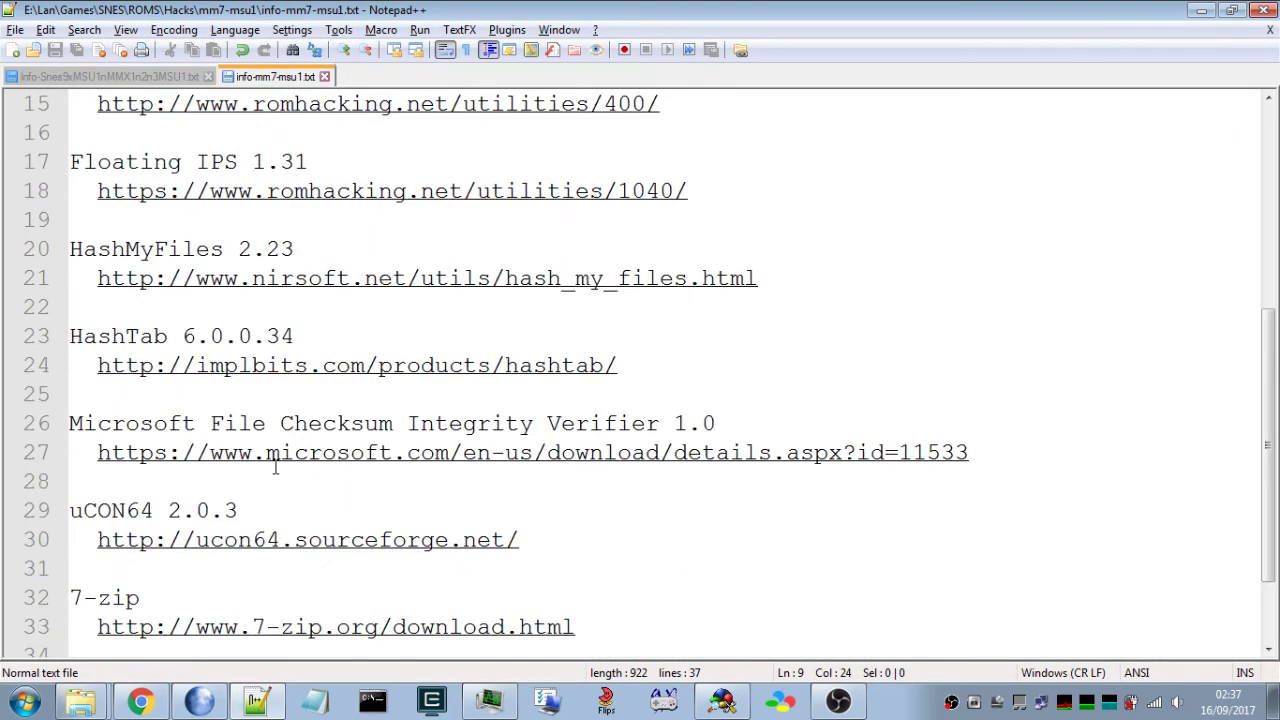
{"action": "left_click", "coordinate": [61, 336]}
{"action": "left_click", "coordinate": [55, 338]}
{"action": "scroll", "coordinate": [736, 397], "scroll_direction": "up", "scroll_amount": 5}
{"action": "scroll", "coordinate": [716, 398], "scroll_direction": "down", "scroll_amount": 6}
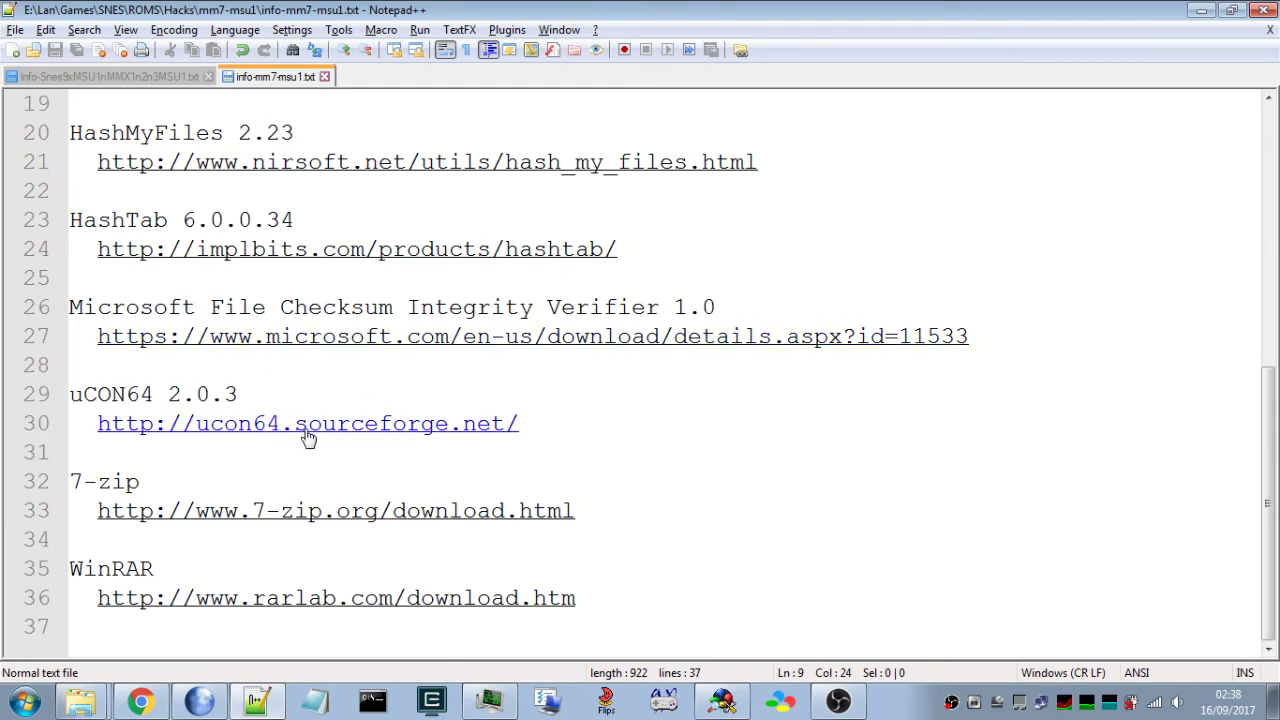
{"action": "scroll", "coordinate": [334, 428], "scroll_direction": "up", "scroll_amount": 5}
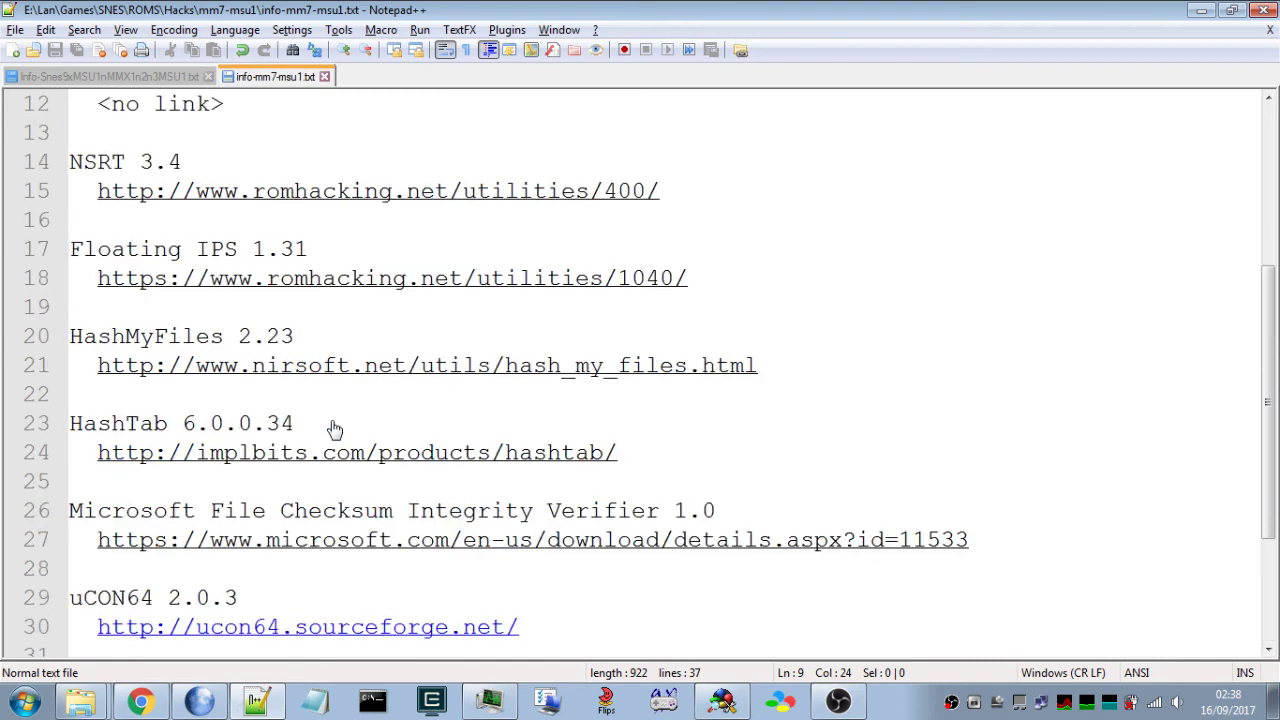
{"action": "scroll", "coordinate": [334, 428], "scroll_direction": "up", "scroll_amount": 2}
{"action": "scroll", "coordinate": [329, 434], "scroll_direction": "down", "scroll_amount": 3}
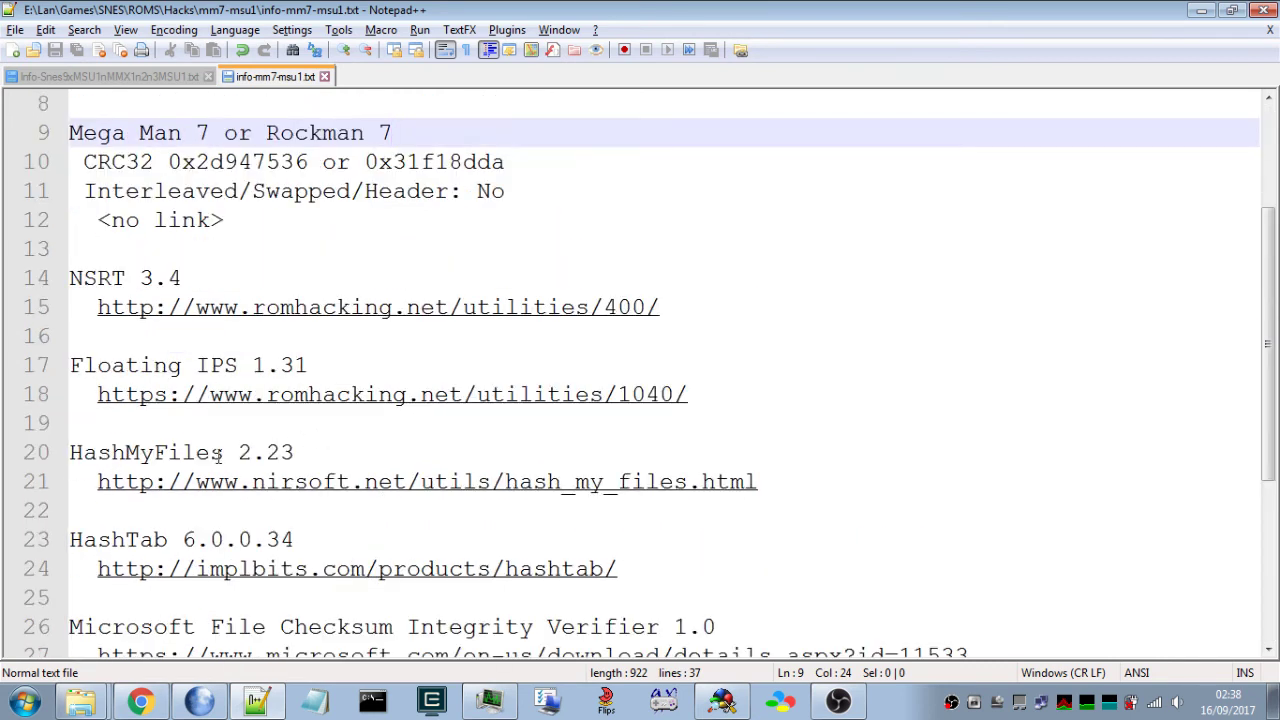
{"action": "scroll", "coordinate": [237, 458], "scroll_direction": "up", "scroll_amount": 3}
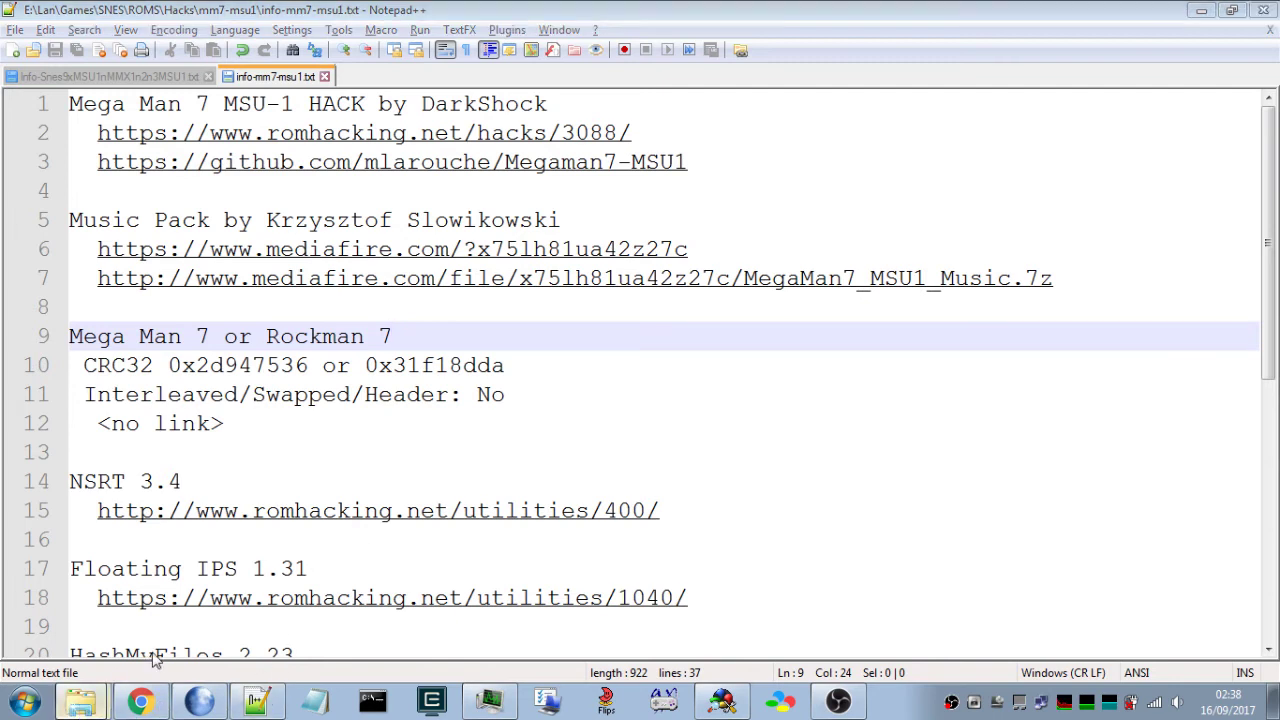
- Copy the CRC32 value from the file hashes of Rockman_7_(J).sfc and close its properties
{"action": "left_click", "coordinate": [623, 262]}
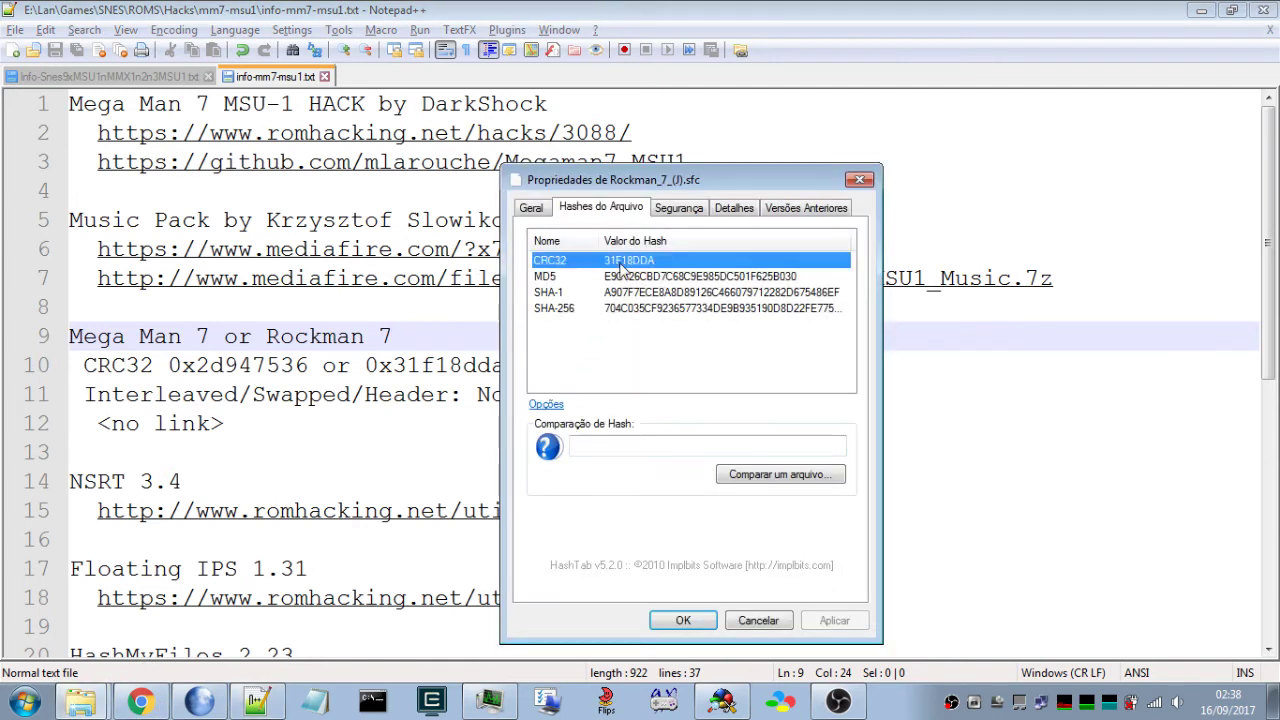
{"action": "right_click", "coordinate": [627, 262]}
{"action": "left_click", "coordinate": [650, 271]}
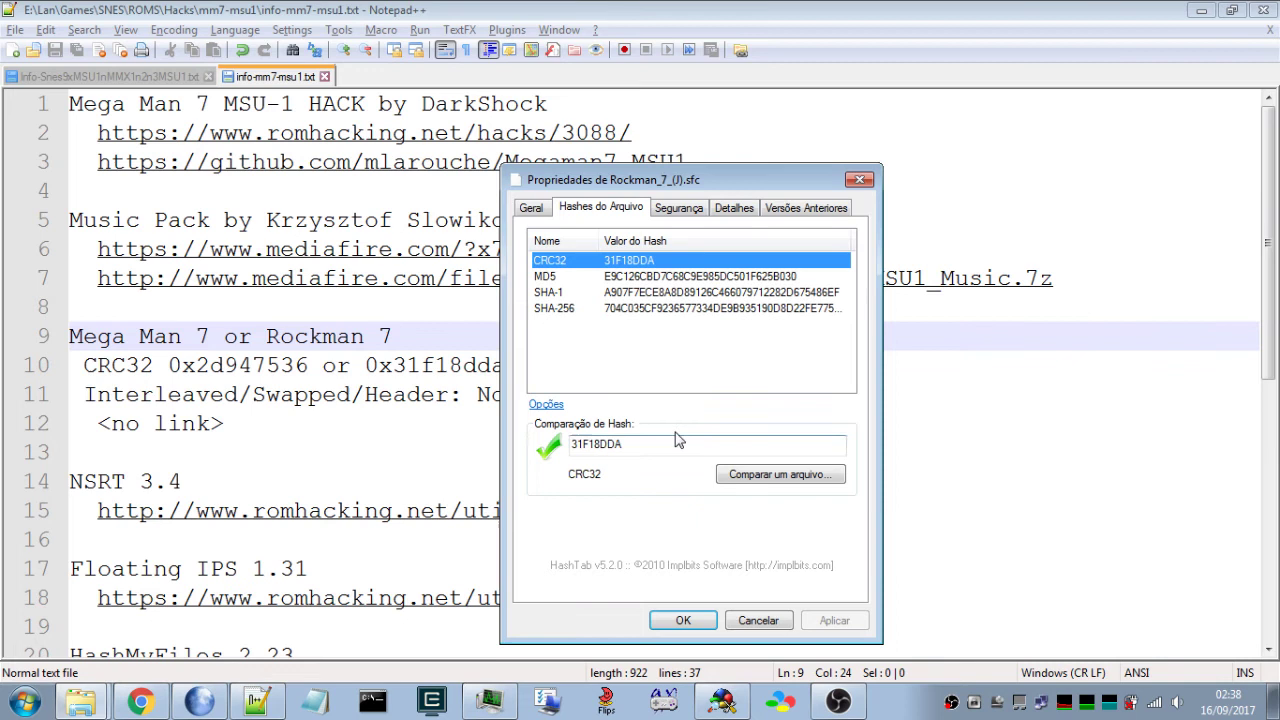
{"action": "left_click", "coordinate": [758, 617]}
{"action": "key", "text": "alt+Tab"}
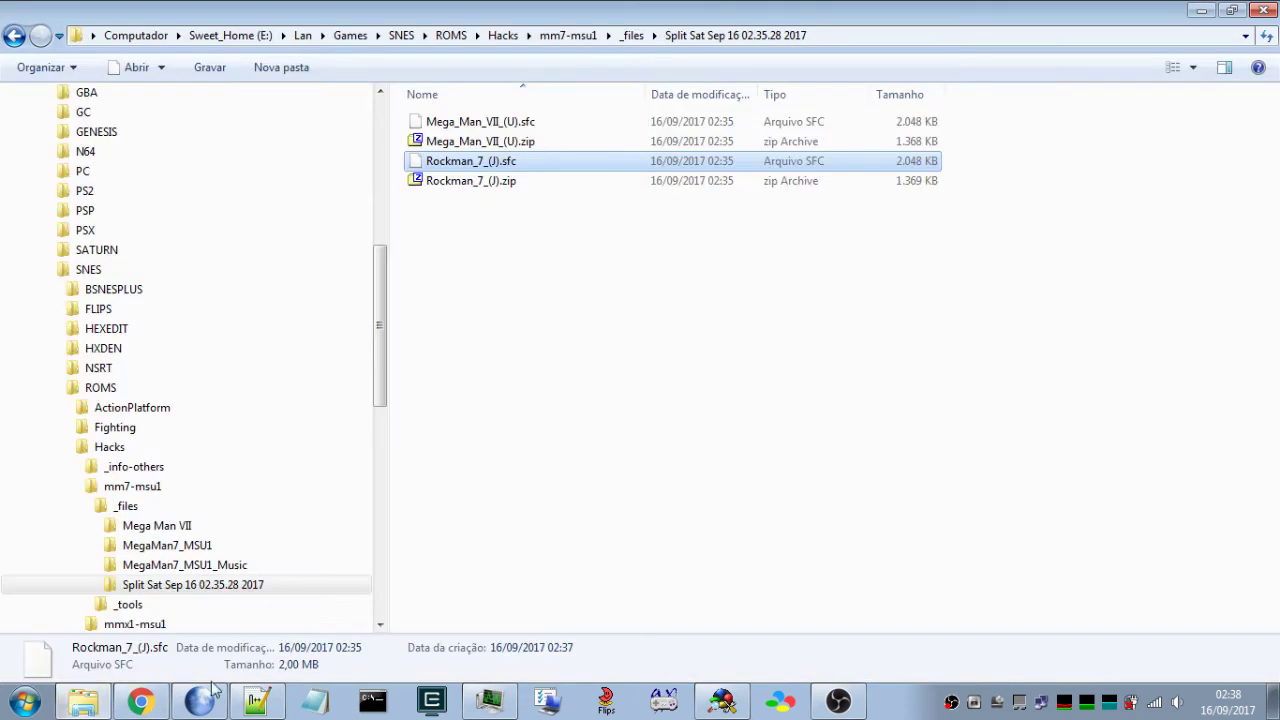
{"action": "right_click", "coordinate": [517, 160]}
{"action": "left_click", "coordinate": [606, 421]}
{"action": "left_click", "coordinate": [603, 200]}
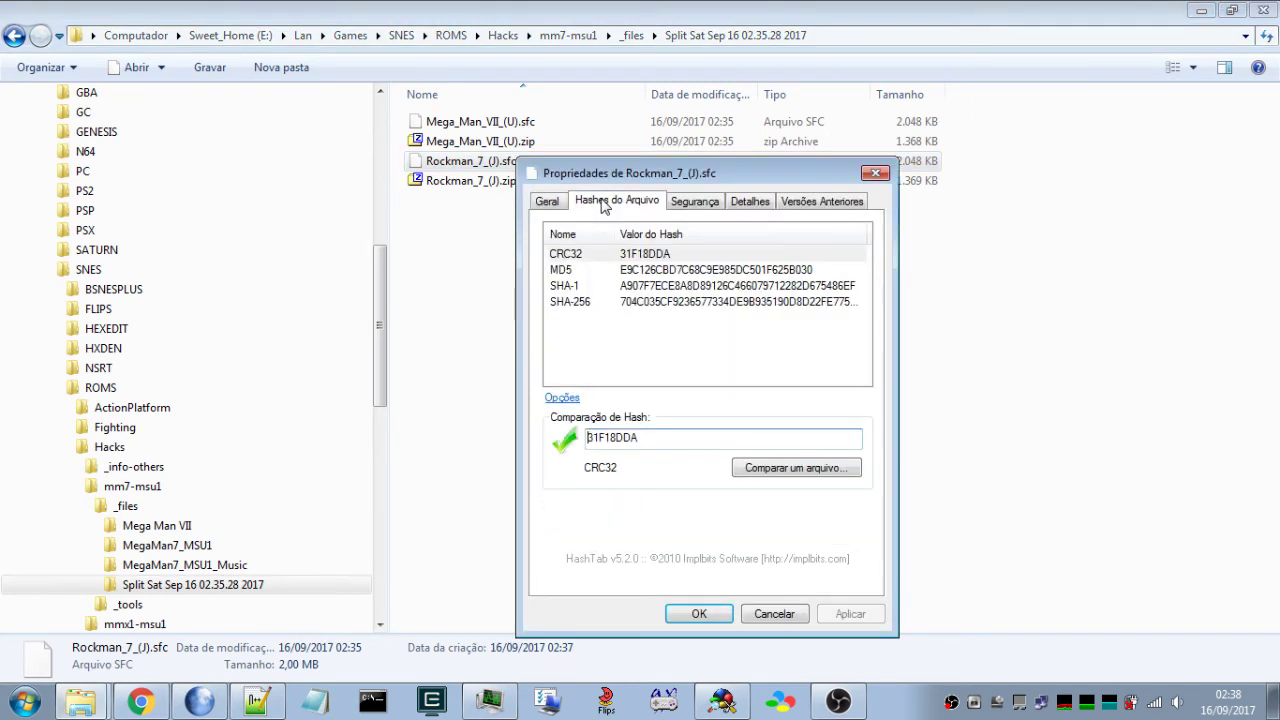
{"action": "left_click", "coordinate": [774, 613]}
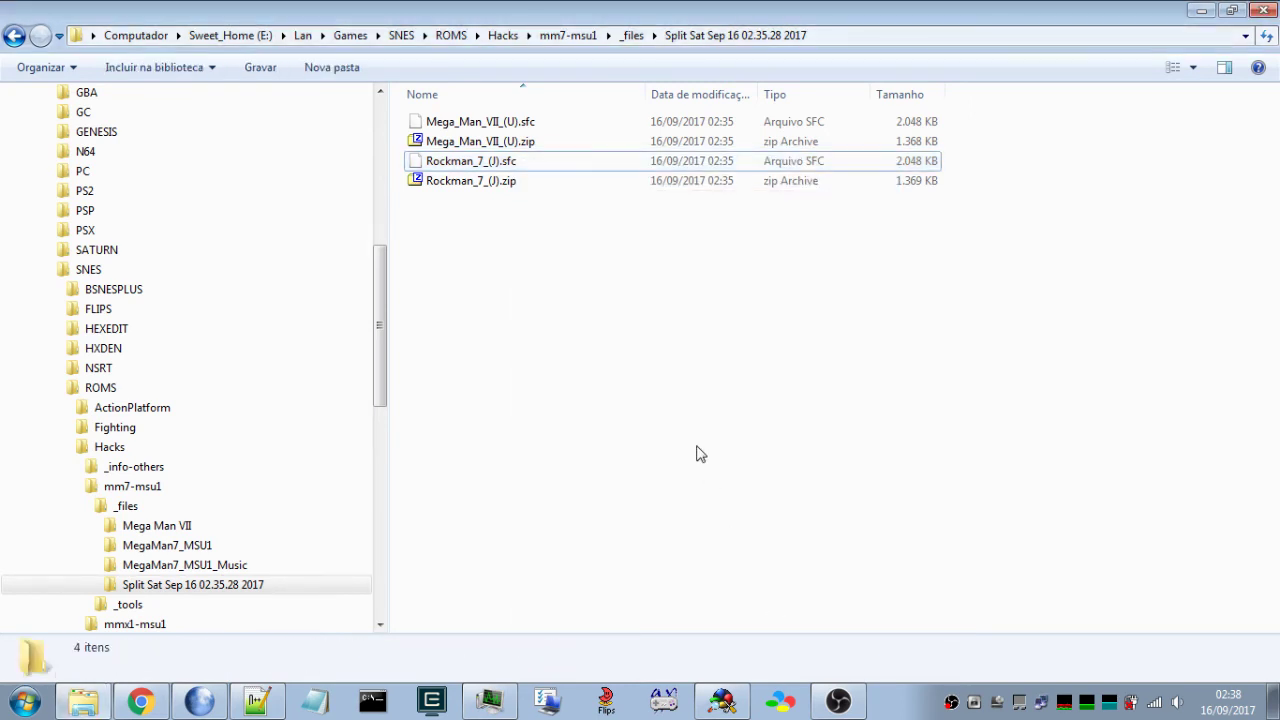
- Rename Rockman_7_(J).sfc to "Rockman_7_(J) - CRC32 31F18DDA.sfc"
{"action": "key", "text": "Up"}
{"action": "key", "text": "Down"}
{"action": "key", "text": "F2"}
{"action": "key", "text": "Right"}
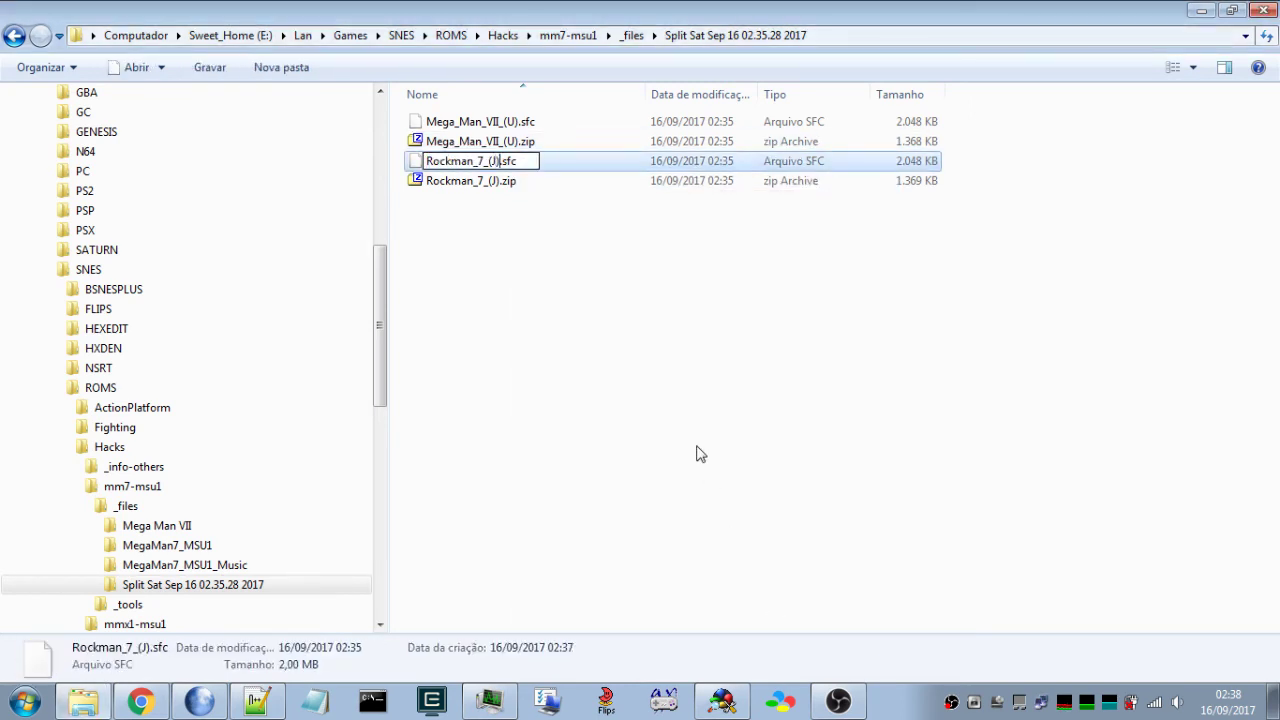
{"action": "type", "text": "-"}
{"action": "type", "text": "31F18DDA"}
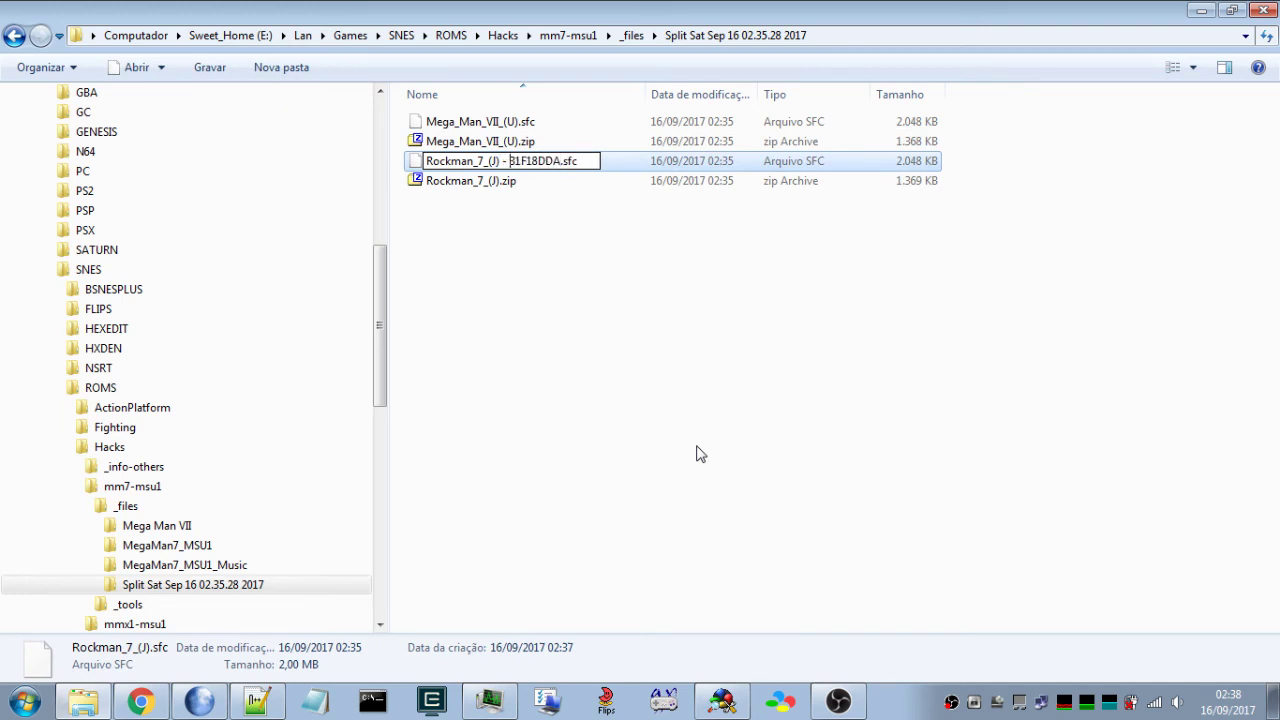
{"action": "type", "text": "CRC"}
{"action": "type", "text": "32"}
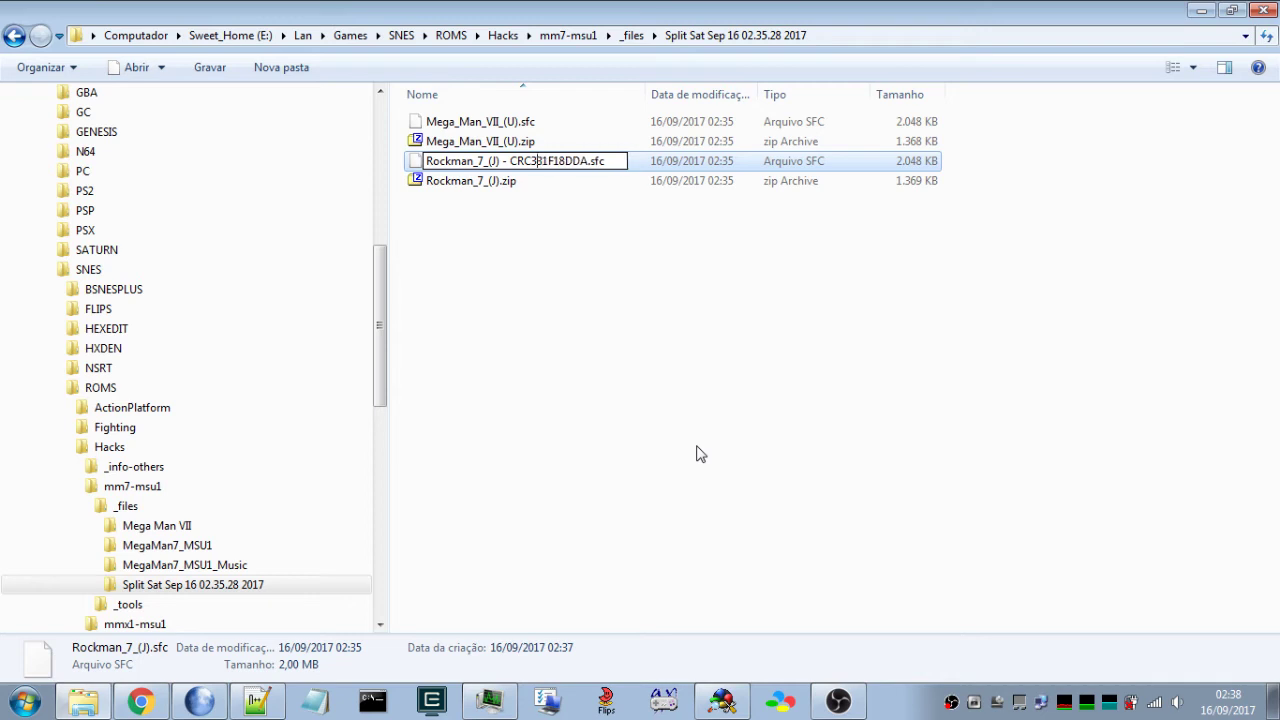
{"action": "key", "text": "Return"}
- Copy the CRC32 value from the file hashes of Mega_Man_VII_(U).sfc and close its properties
{"action": "key", "text": "Up"}
{"action": "key", "text": "Up"}
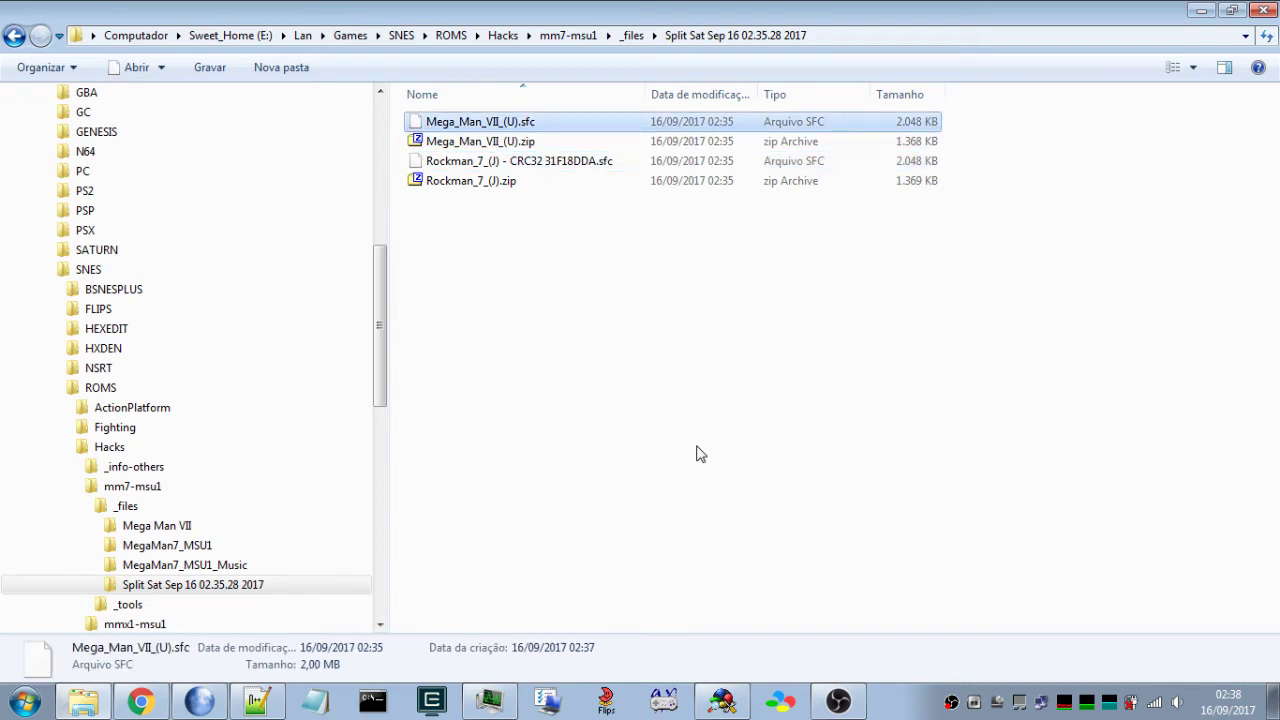
{"action": "key", "text": "Menu"}
{"action": "key", "text": "Up"}
{"action": "key", "text": "Return"}
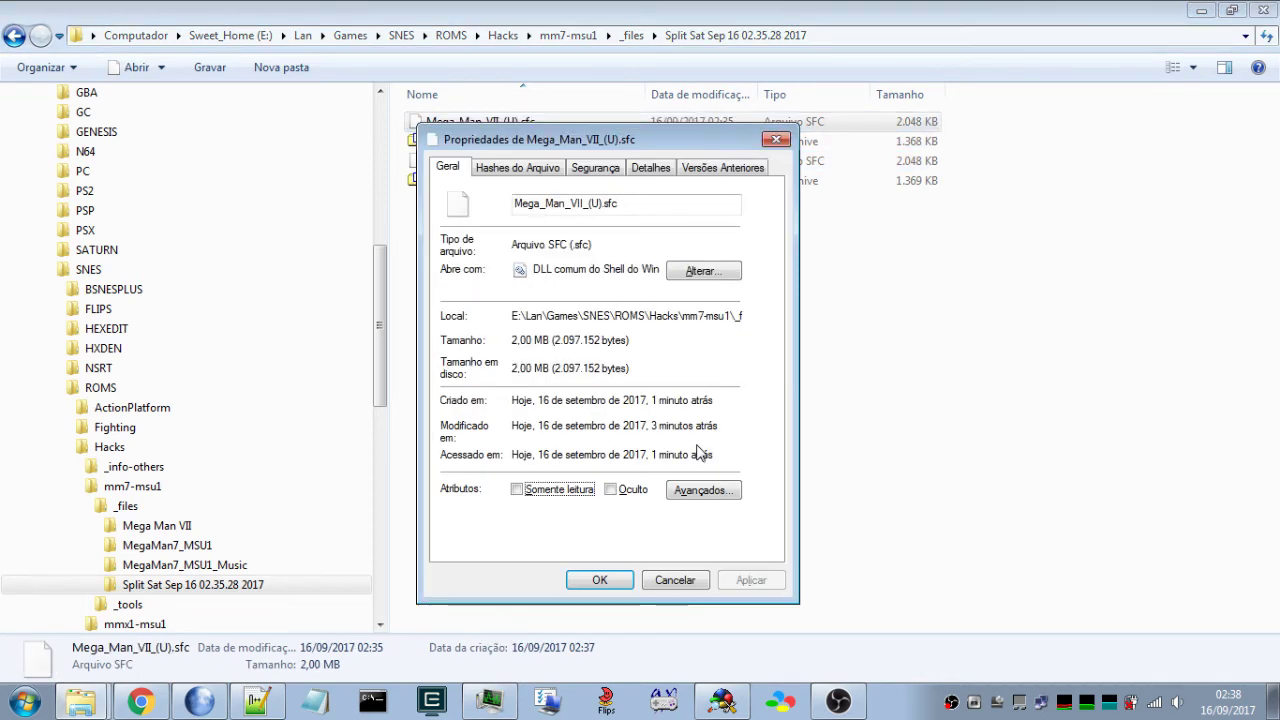
{"action": "left_click", "coordinate": [512, 168]}
{"action": "left_click", "coordinate": [543, 222]}
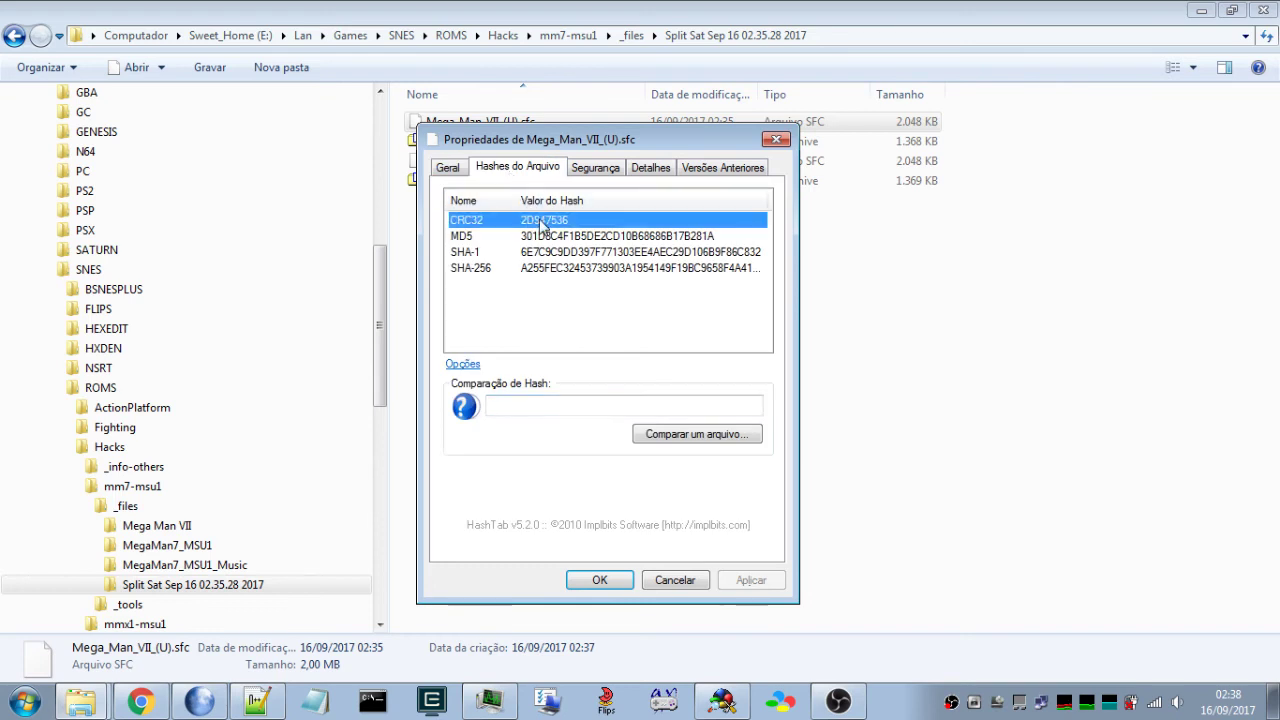
{"action": "right_click", "coordinate": [544, 223]}
{"action": "left_click", "coordinate": [563, 233]}
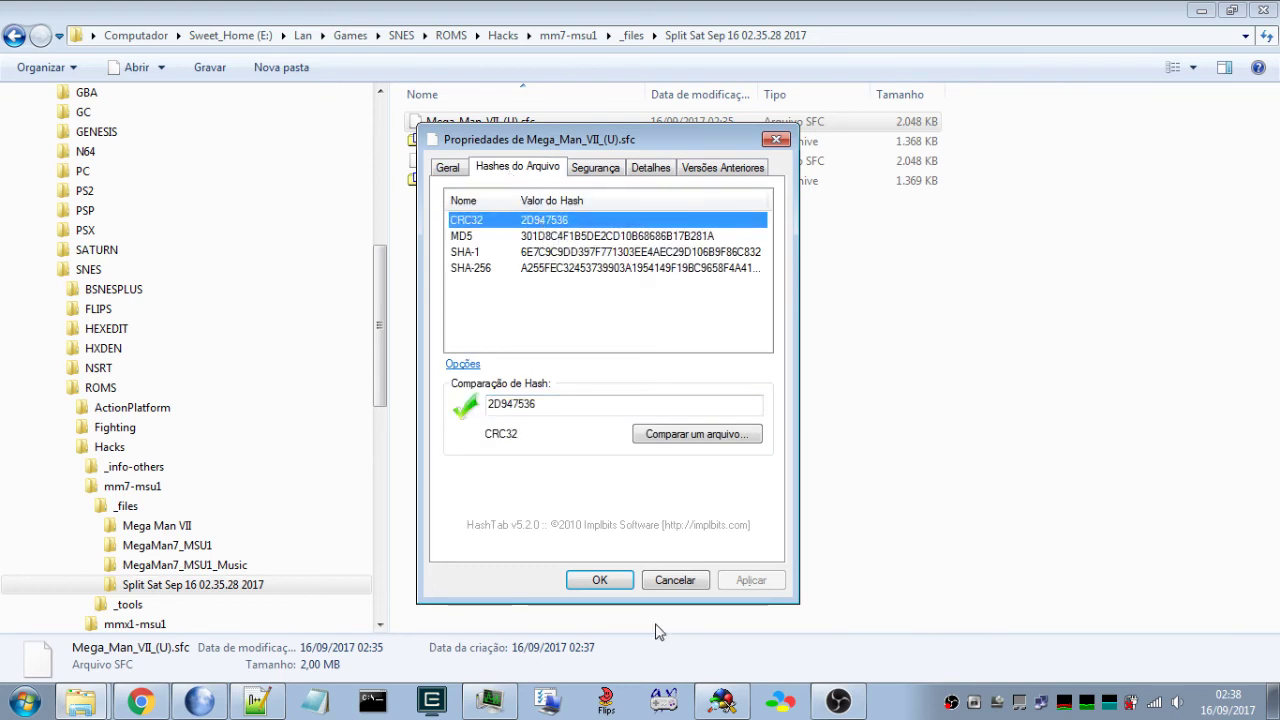
{"action": "left_click", "coordinate": [600, 580]}
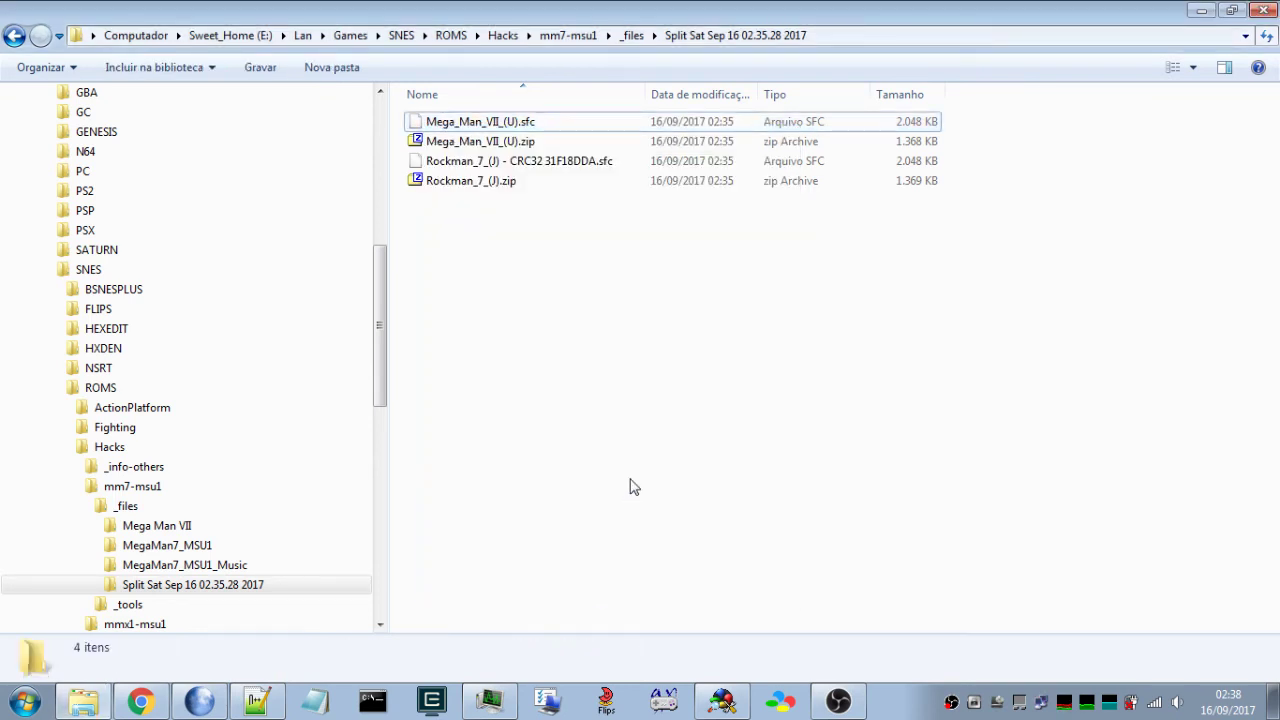
- Rename Mega_Man_VII_(U).sfc to "Mega_Man_VII_(U) - CRC32 2D947536.sfc"
{"action": "key", "text": "F2"}
{"action": "key", "text": "Right"}
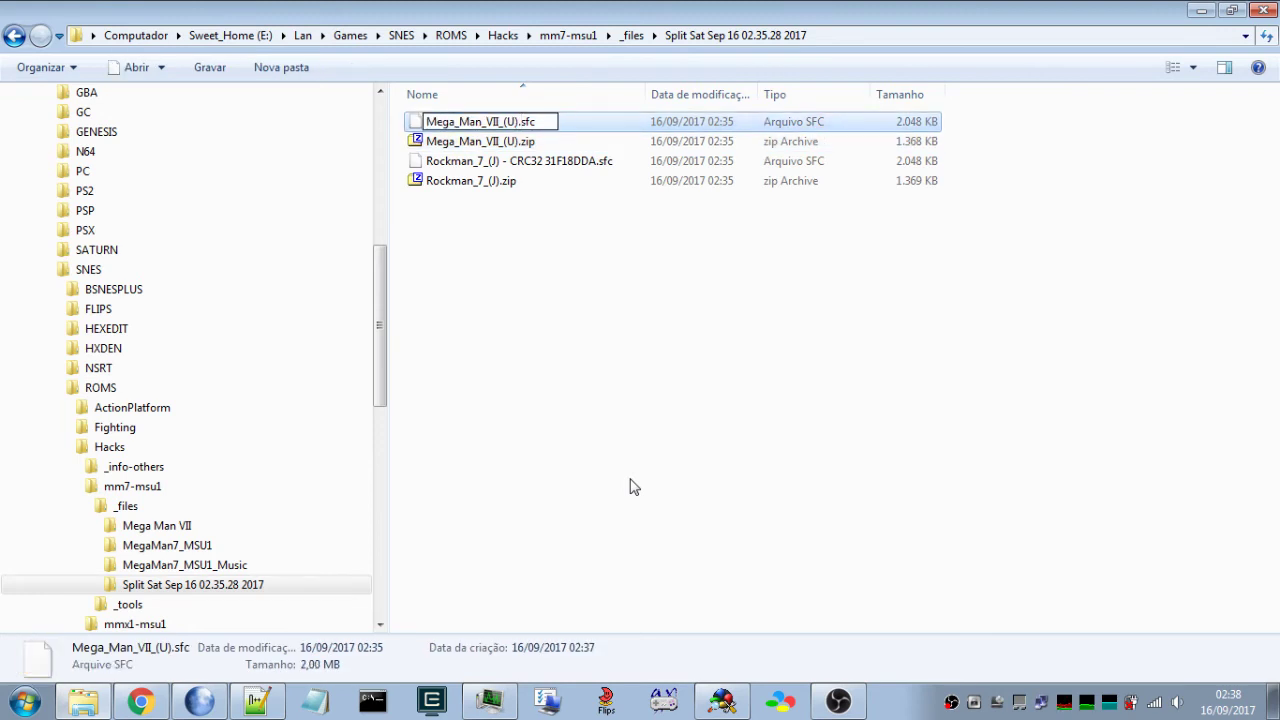
{"action": "type", "text": "- CRC32"}
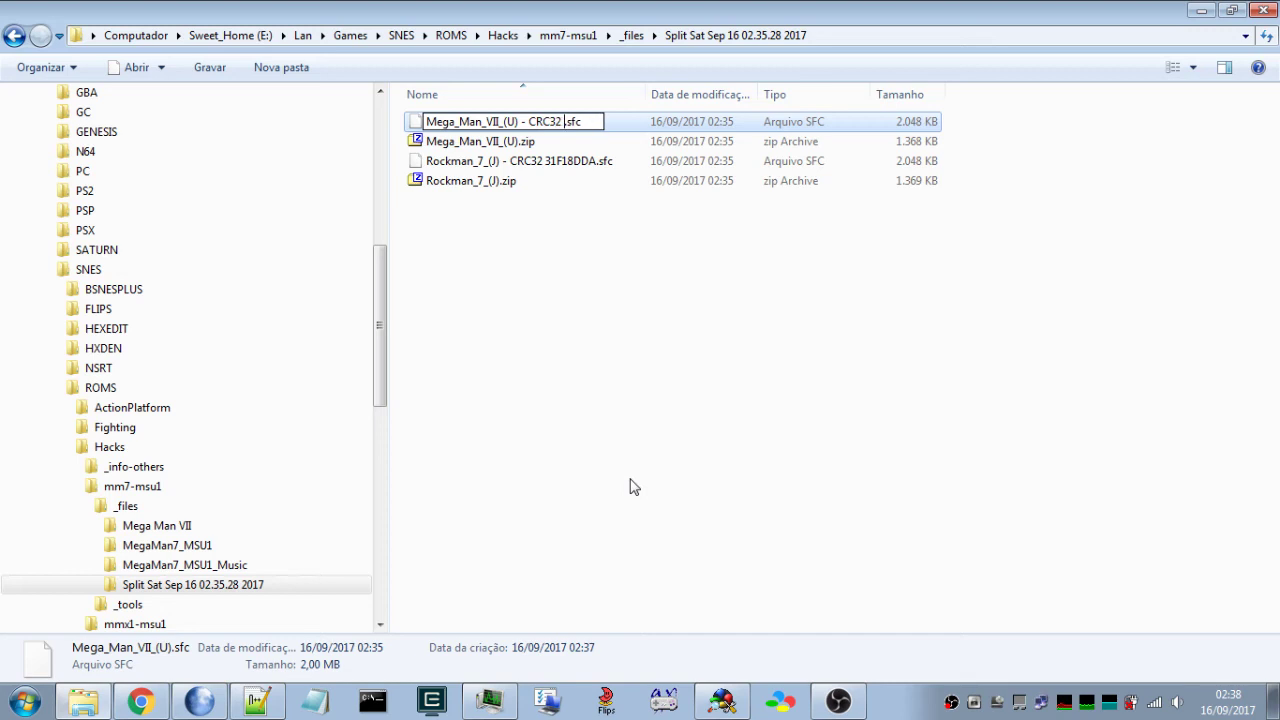
{"action": "type", "text": "2D947536"}
{"action": "key", "text": "Return"}
- Move both renamed .sfc ROMs from the Split Sat Sep 16 02.35.28 2017 folder into the mm7-msu1 folder
{"action": "key", "text": "Down"}
{"action": "key", "text": "Down"}
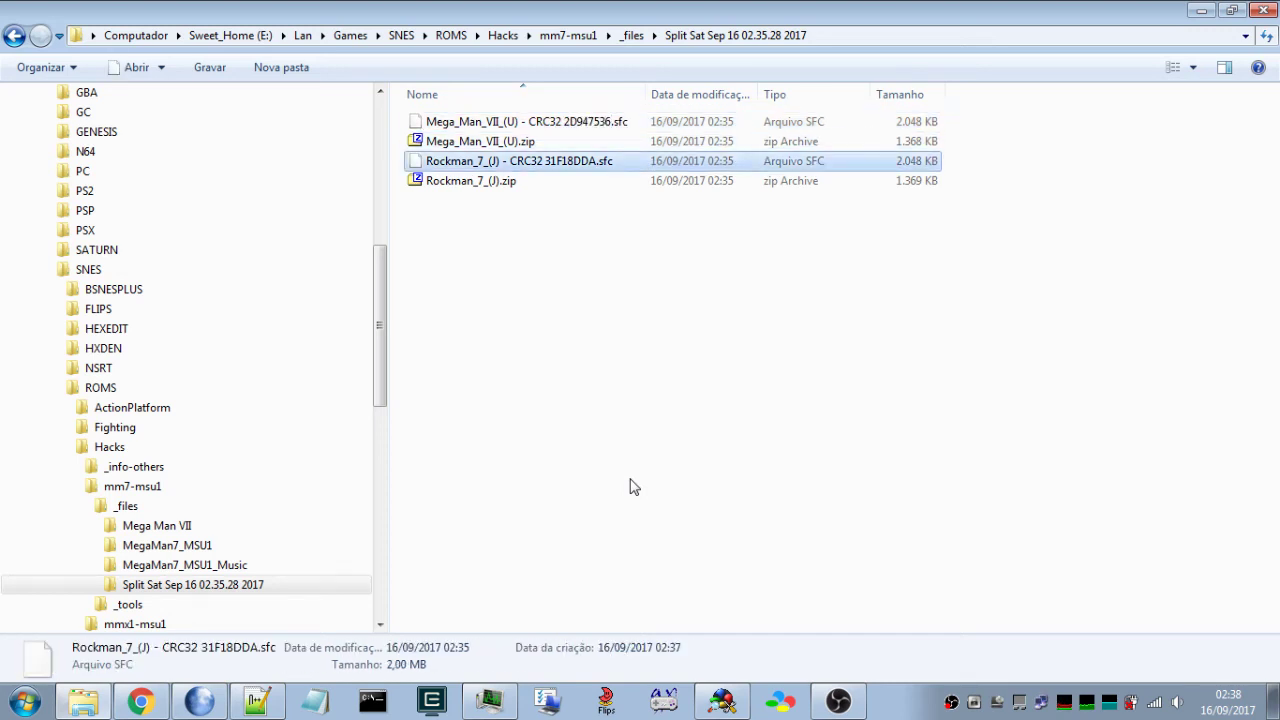
{"action": "left_click", "coordinate": [560, 122], "text": "ctrl"}
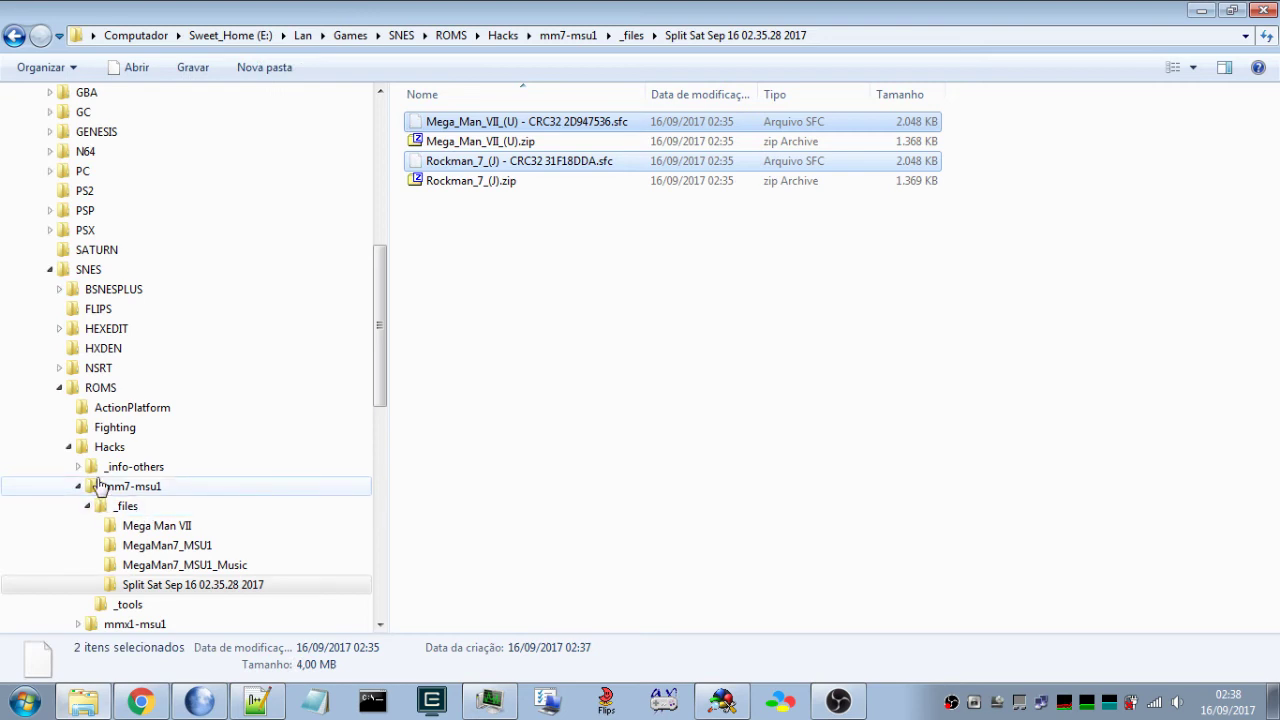
{"action": "left_click", "coordinate": [100, 485]}
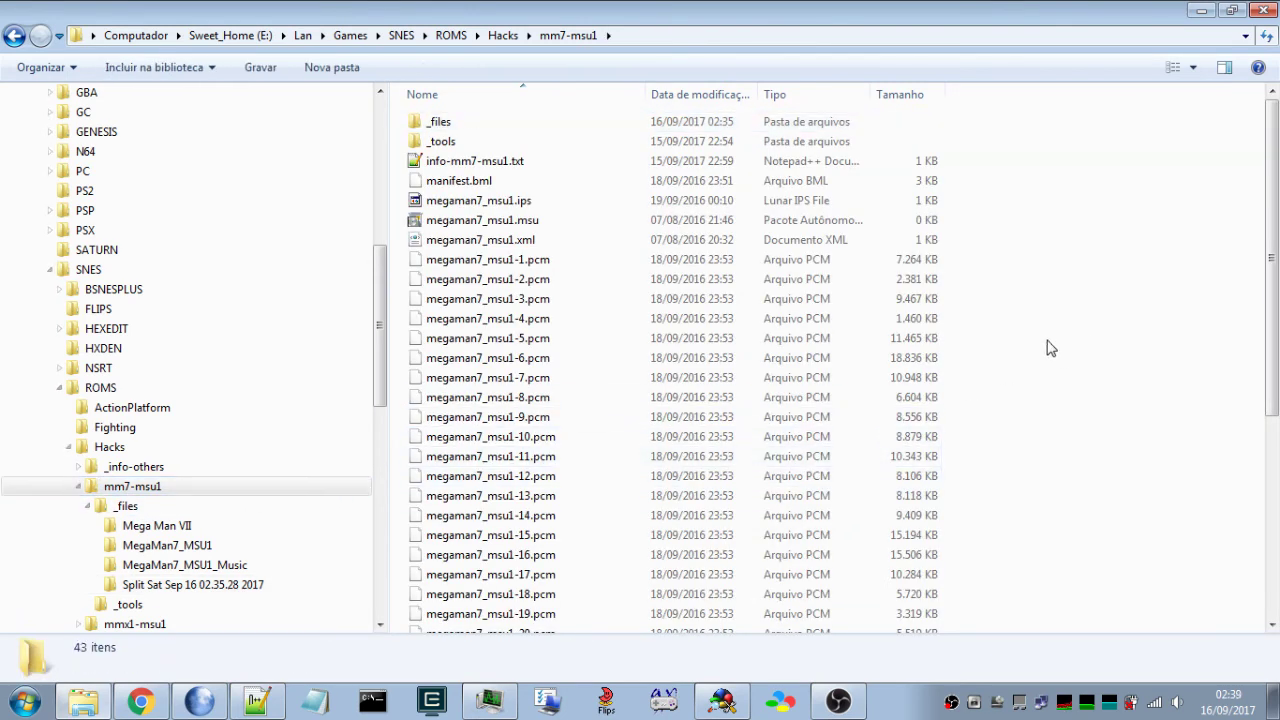
{"action": "key", "text": "ctrl+v"}
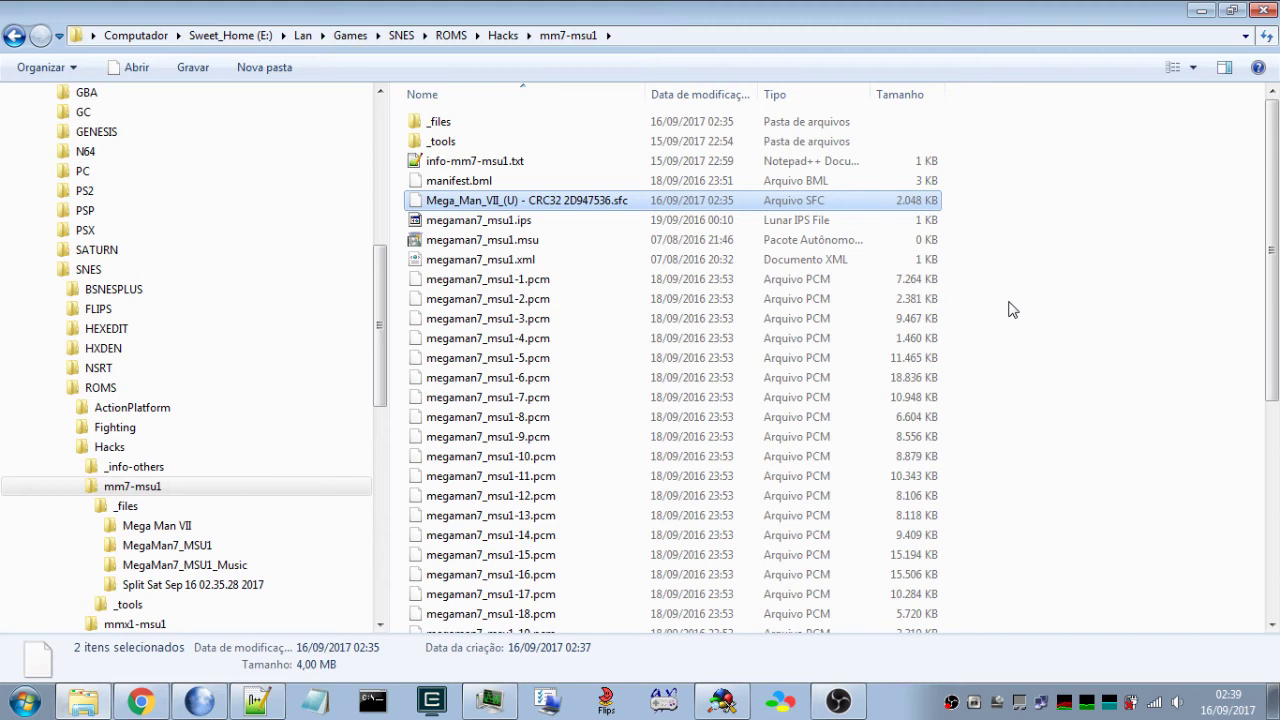
- Sort the mm7-msu1 folder by file type and locate the two .sfc ROMs
{"action": "scroll", "coordinate": [1008, 315], "scroll_direction": "down", "scroll_amount": 6}
{"action": "scroll", "coordinate": [1006, 320], "scroll_direction": "up", "scroll_amount": 6}
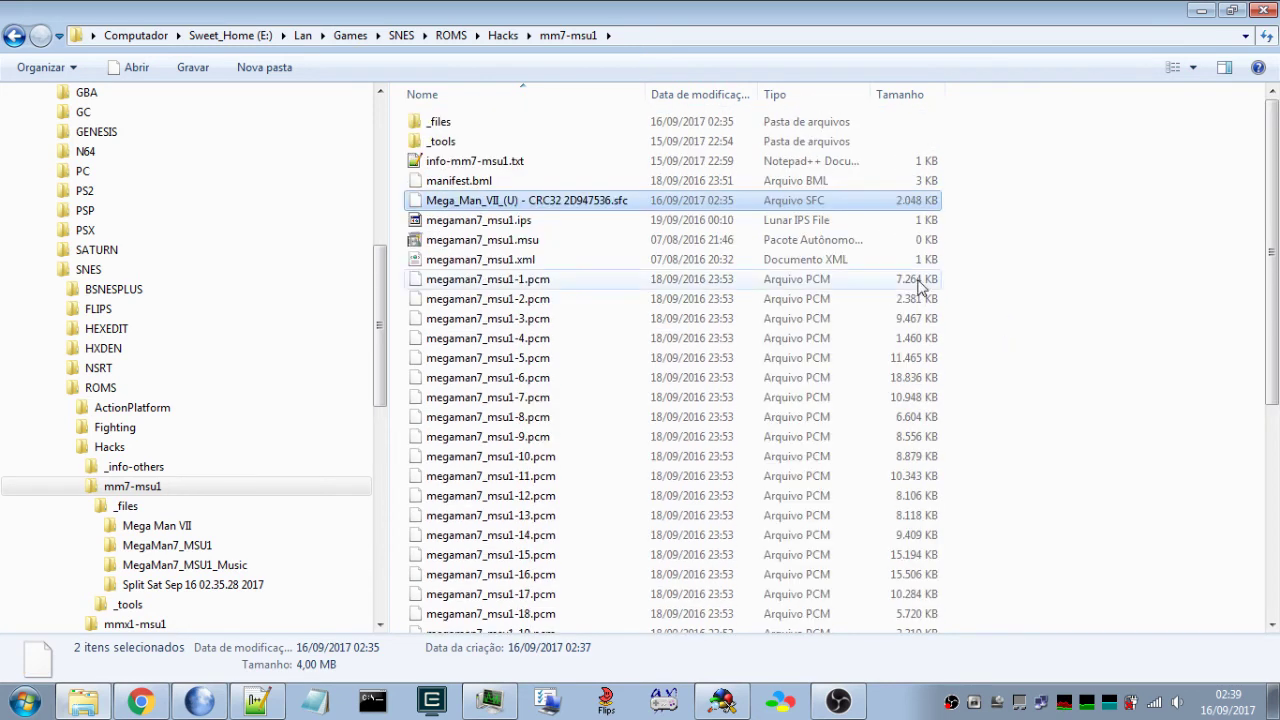
{"action": "left_click", "coordinate": [818, 96]}
{"action": "scroll", "coordinate": [1045, 345], "scroll_direction": "down", "scroll_amount": 6}
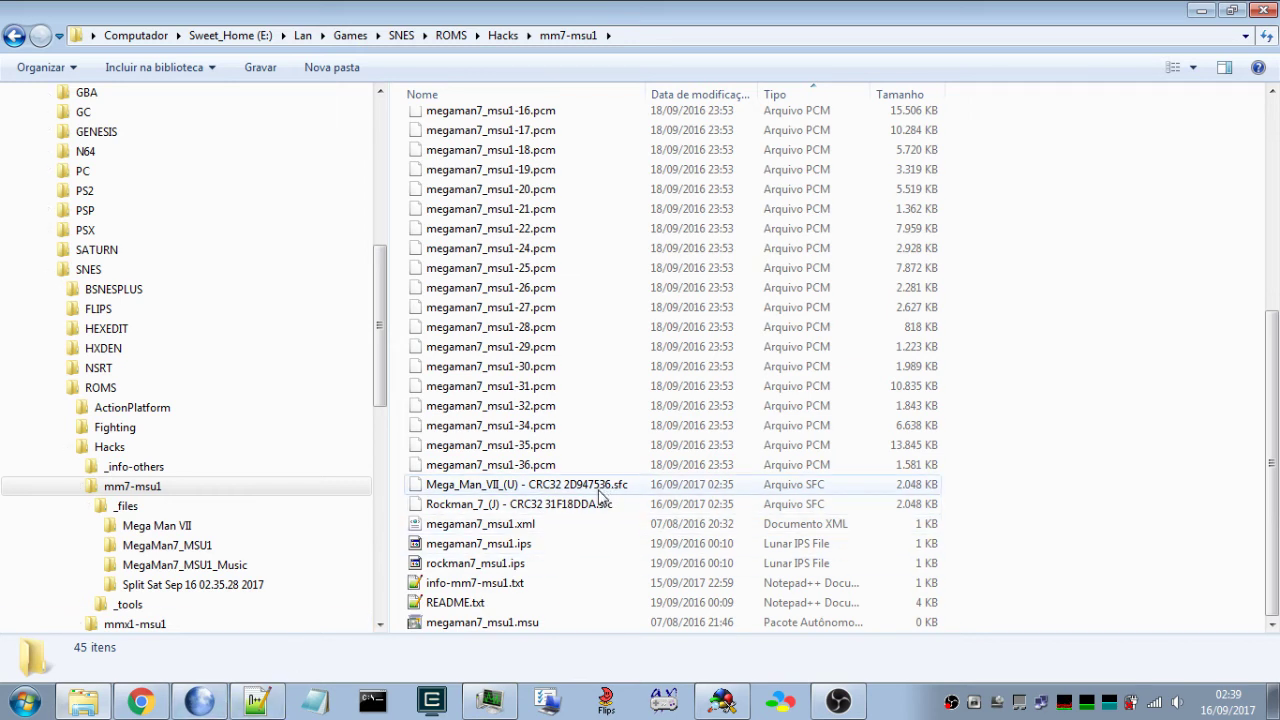
- Switch to info-mm7-msu1.txt in Notepad++ and check the endings of both listed CRC32 values against the ROM names
{"action": "left_click", "coordinate": [256, 700]}
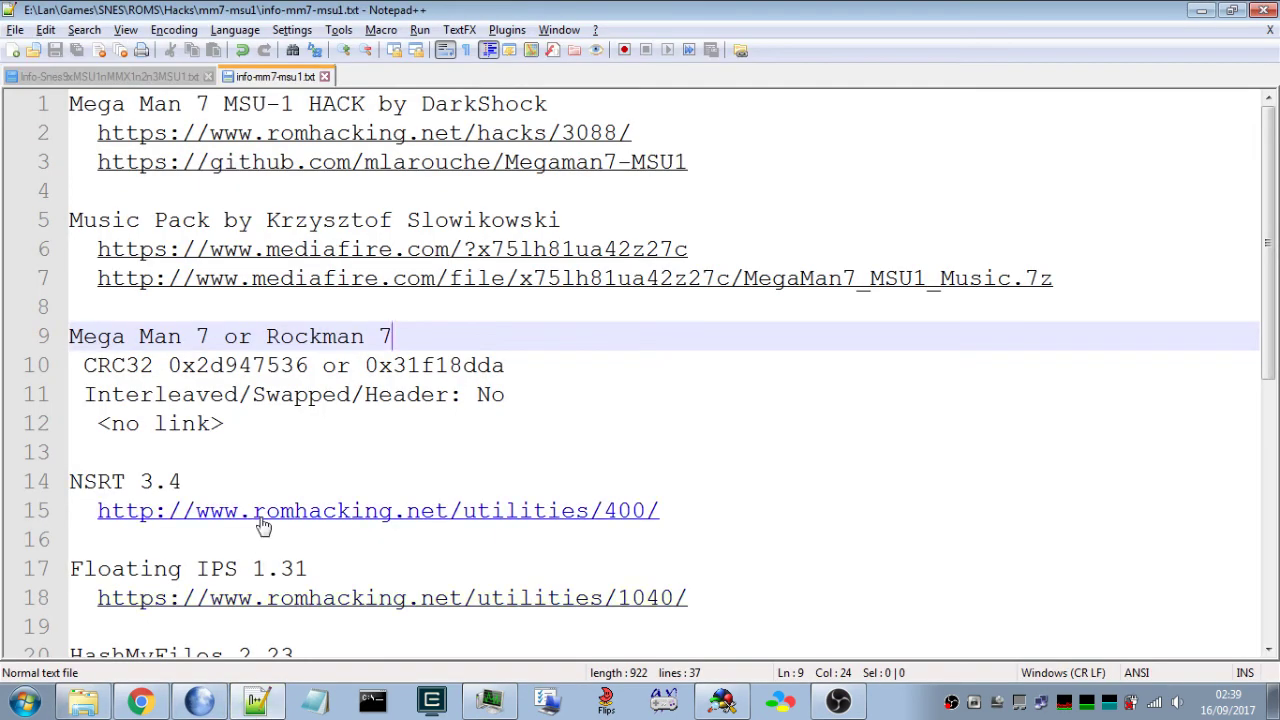
{"action": "left_click_drag", "start_coordinate": [266, 366], "coordinate": [313, 367]}
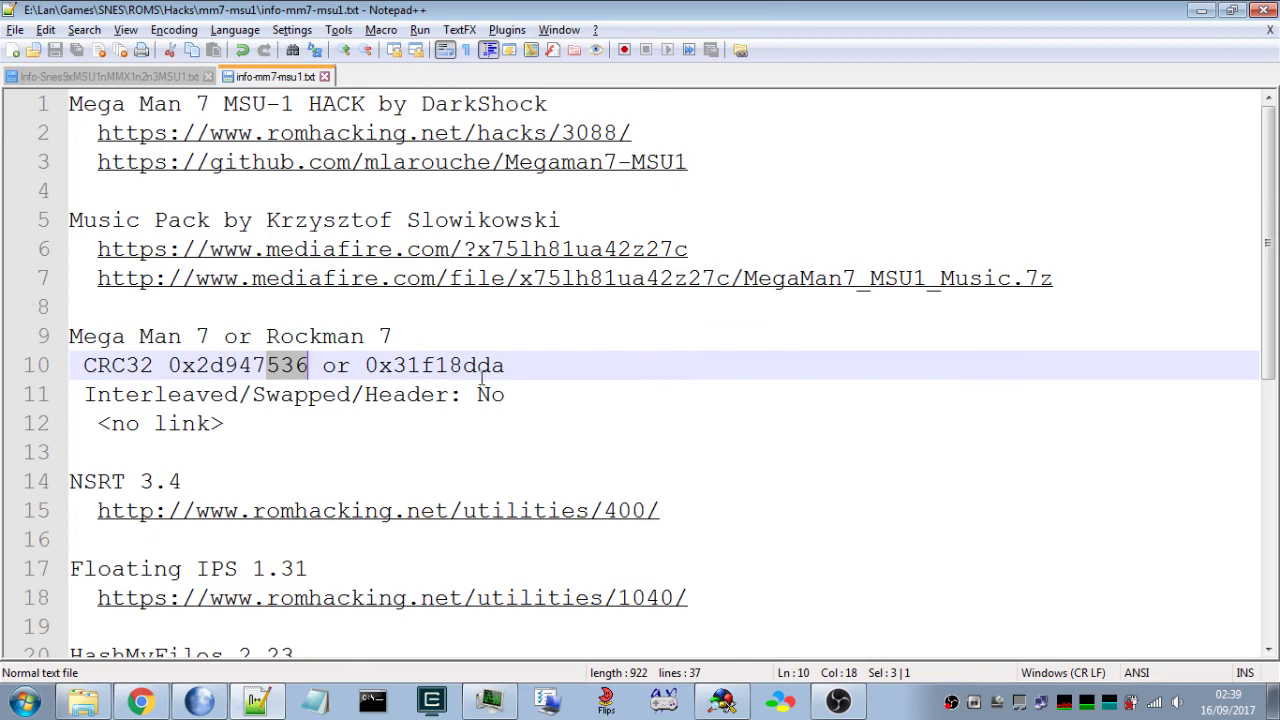
{"action": "left_click_drag", "start_coordinate": [464, 366], "coordinate": [505, 366]}
- Return to the mm7-msu1 folder in Windows Explorer and match megaman7_msu1.ips and rockman7_msu1.ips with the U and J ROMs
{"action": "left_click", "coordinate": [84, 700]}
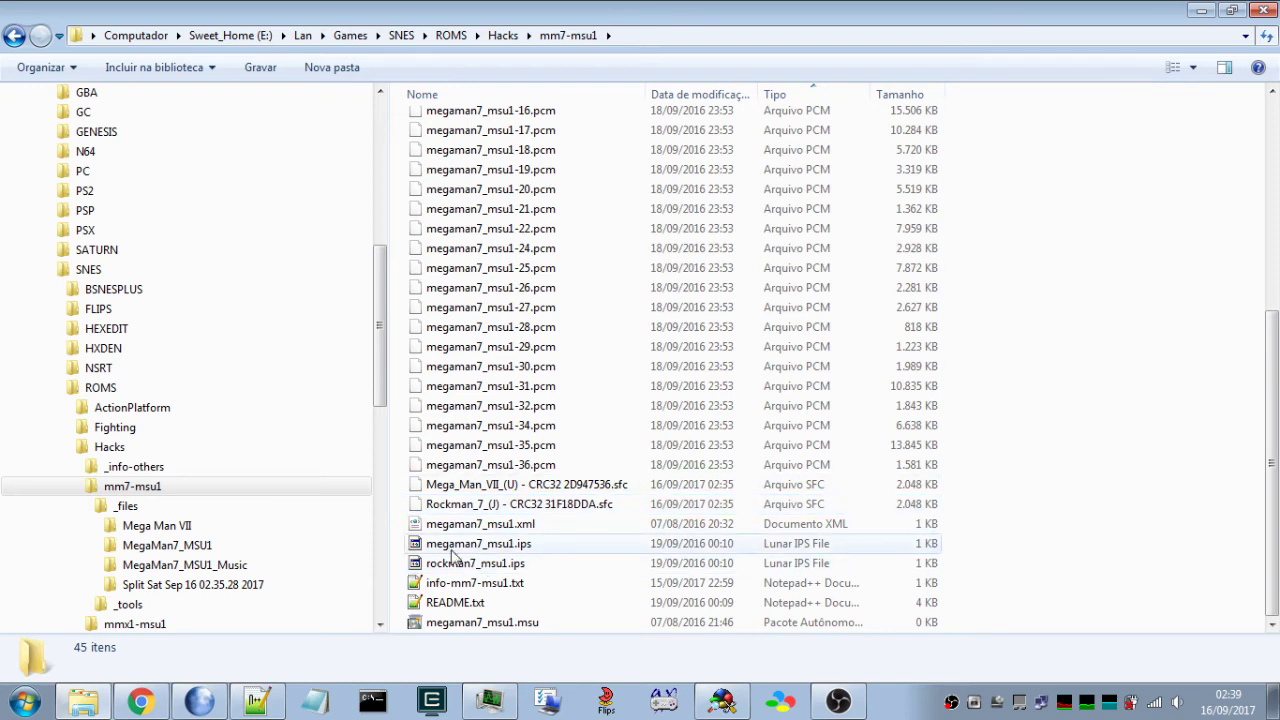
{"action": "left_click", "coordinate": [516, 545]}
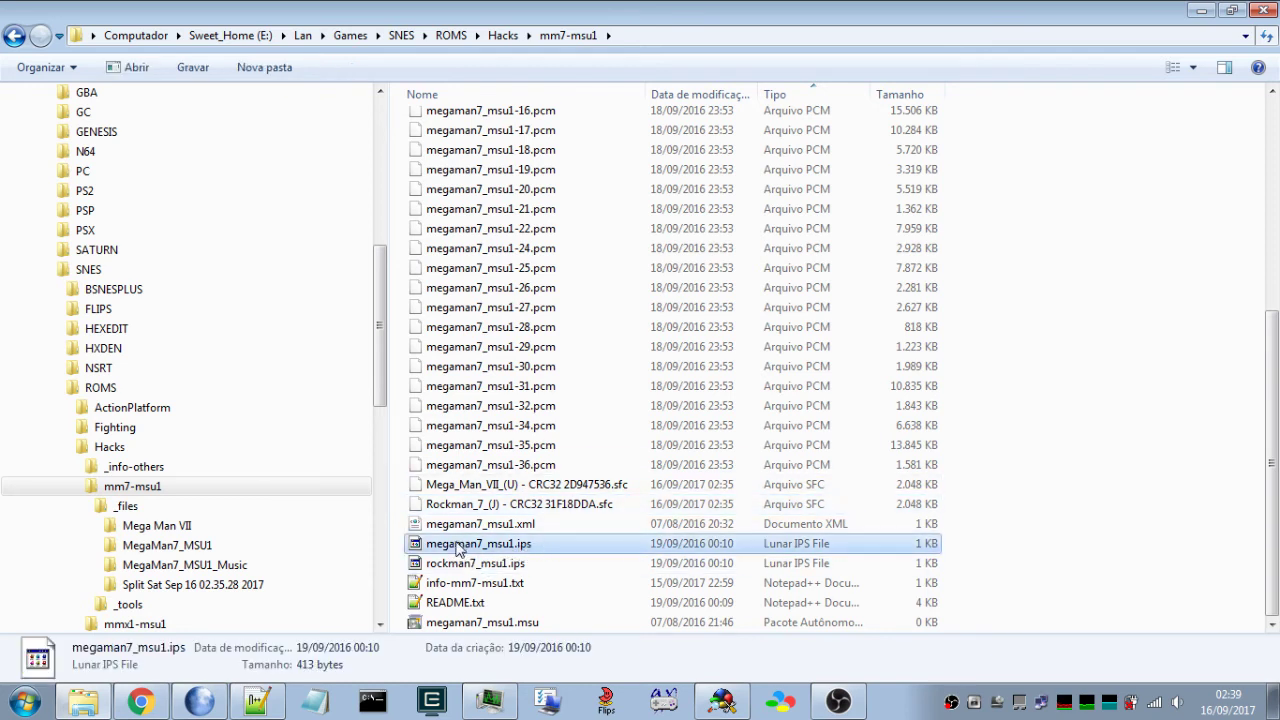
{"action": "left_click", "coordinate": [516, 566]}
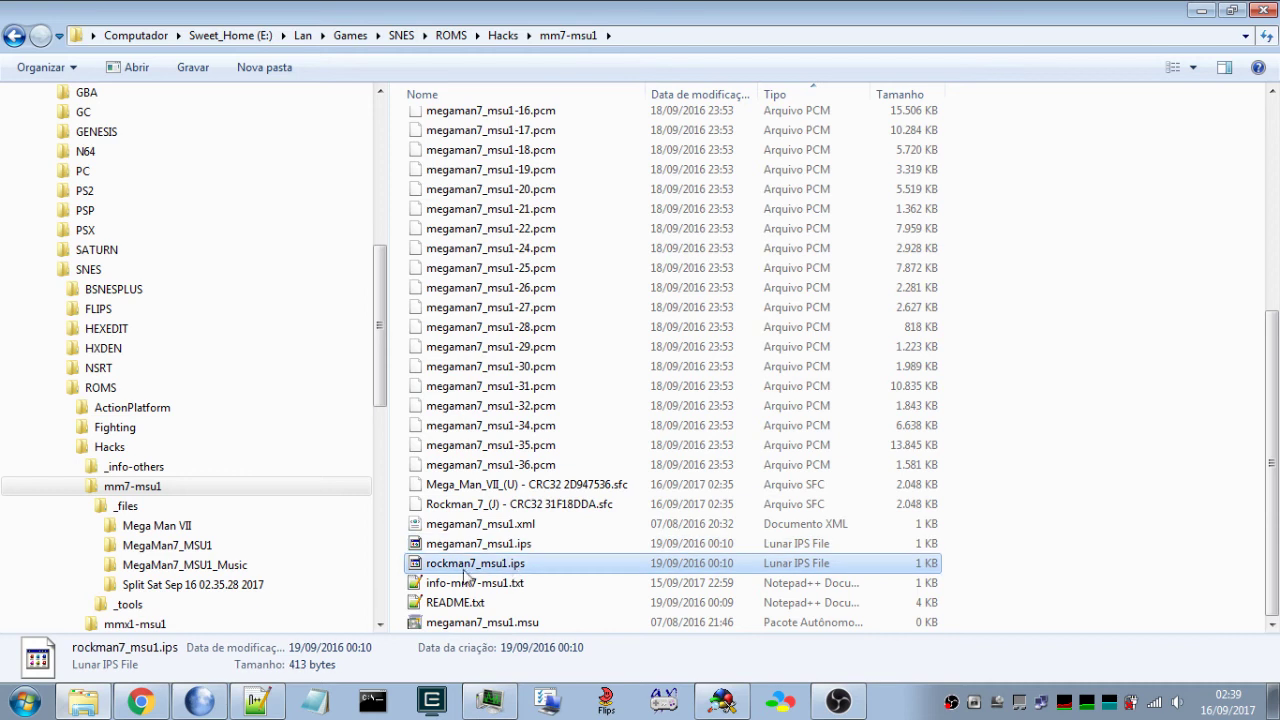
{"action": "left_click", "coordinate": [450, 490]}
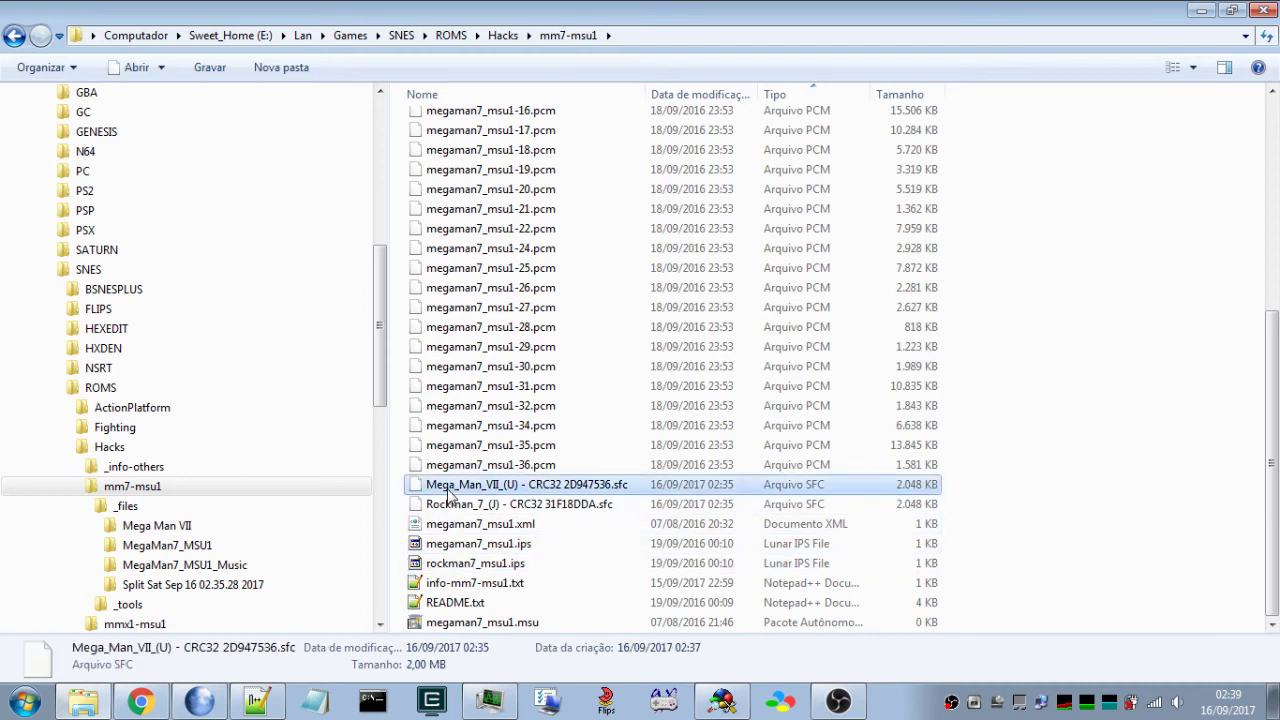
{"action": "left_click", "coordinate": [477, 506]}
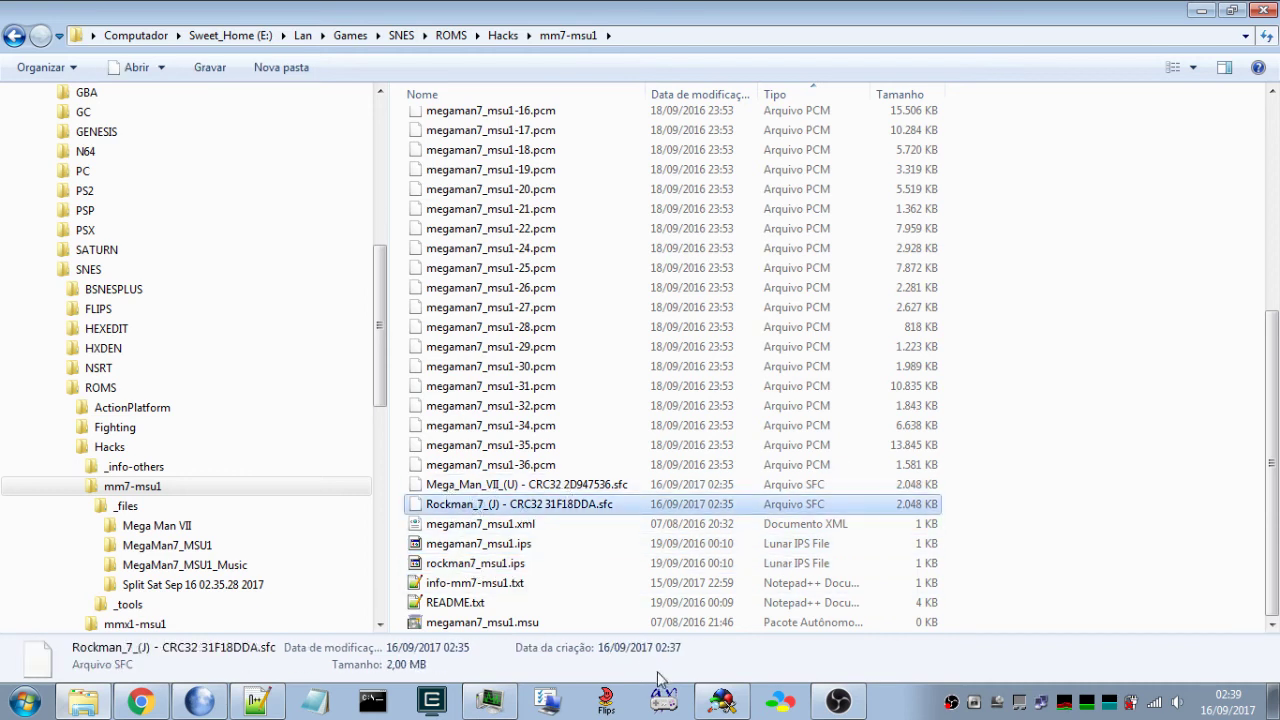
- Launch the Flips v1.31 patcher and switch to info-mm7-msu1.txt in Notepad++
{"action": "left_click", "coordinate": [607, 700]}
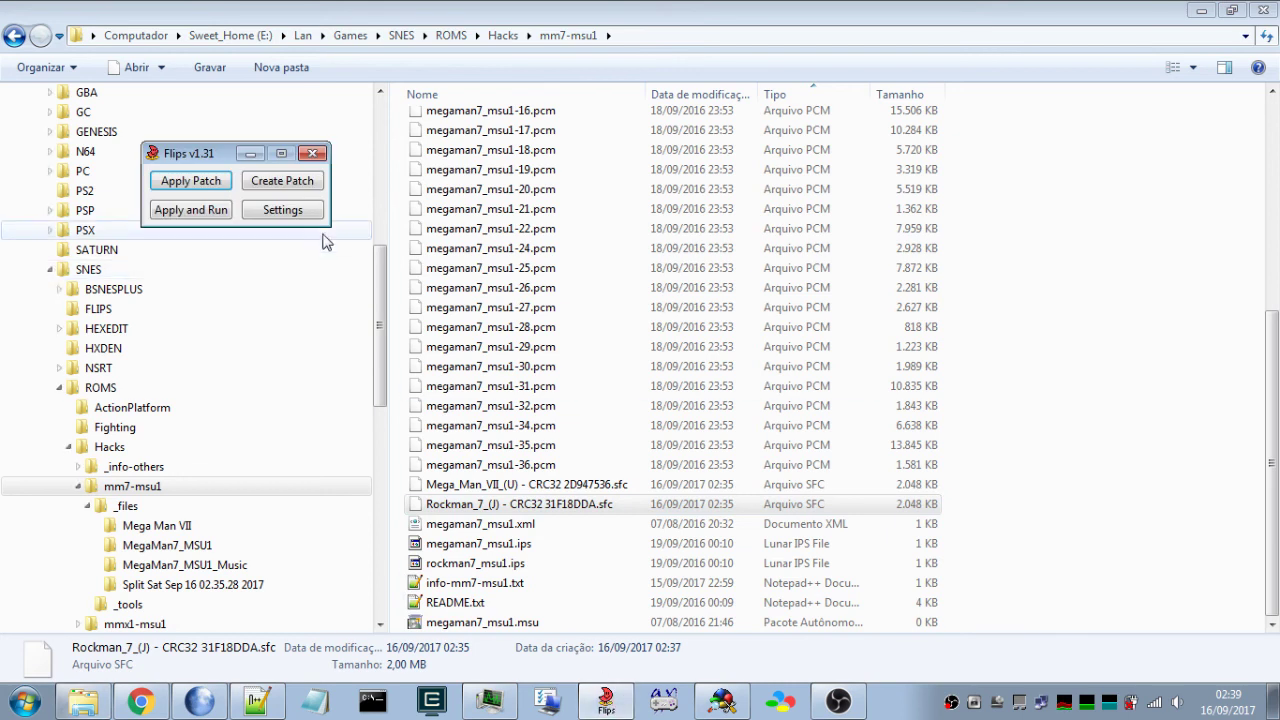
{"action": "left_click", "coordinate": [256, 700]}
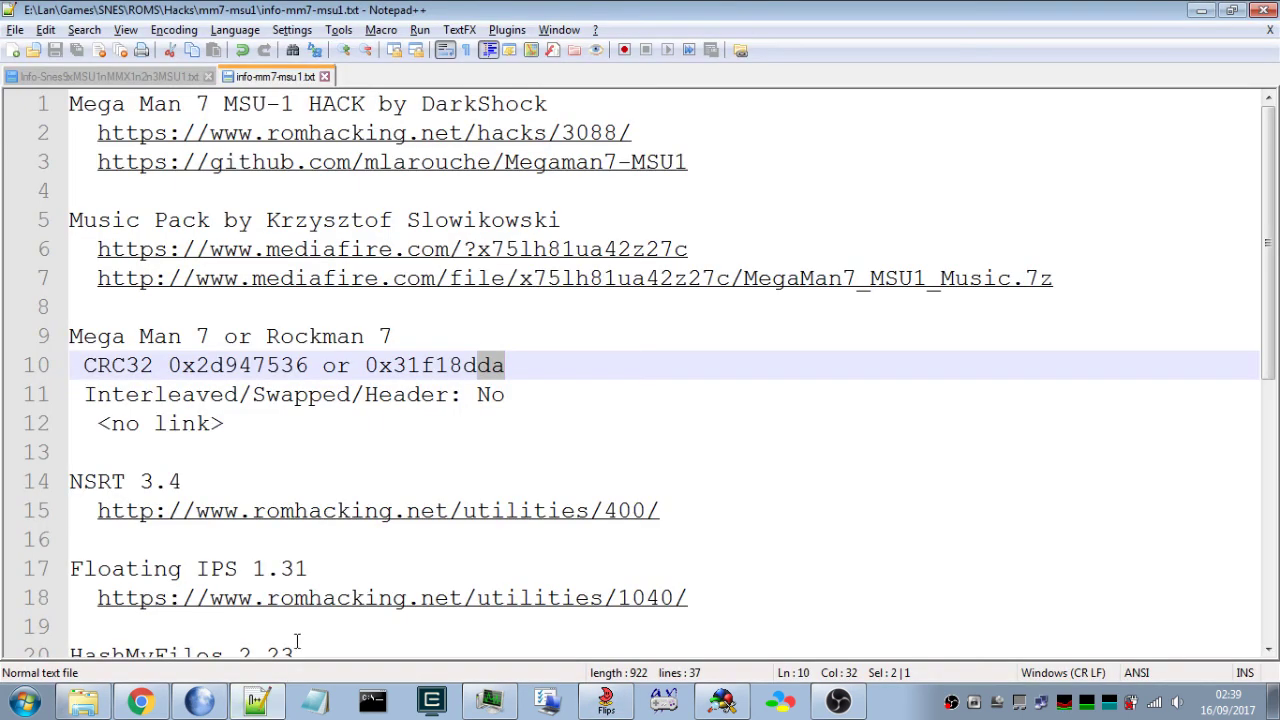
- Look over the tool links in info-mm7-msu1.txt, then minimize Notepad++ to return to Flips and the mm7-msu1 folder
{"action": "scroll", "coordinate": [335, 477], "scroll_direction": "down", "scroll_amount": 2}
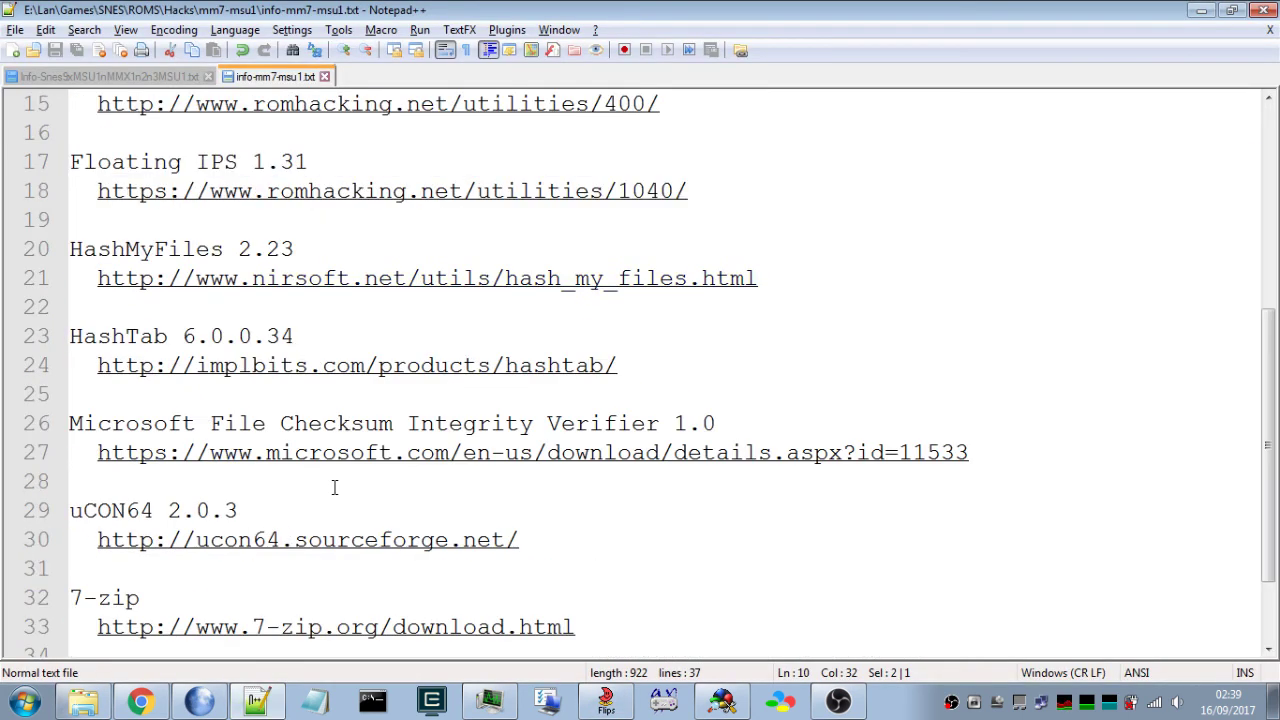
{"action": "scroll", "coordinate": [335, 487], "scroll_direction": "up", "scroll_amount": 5}
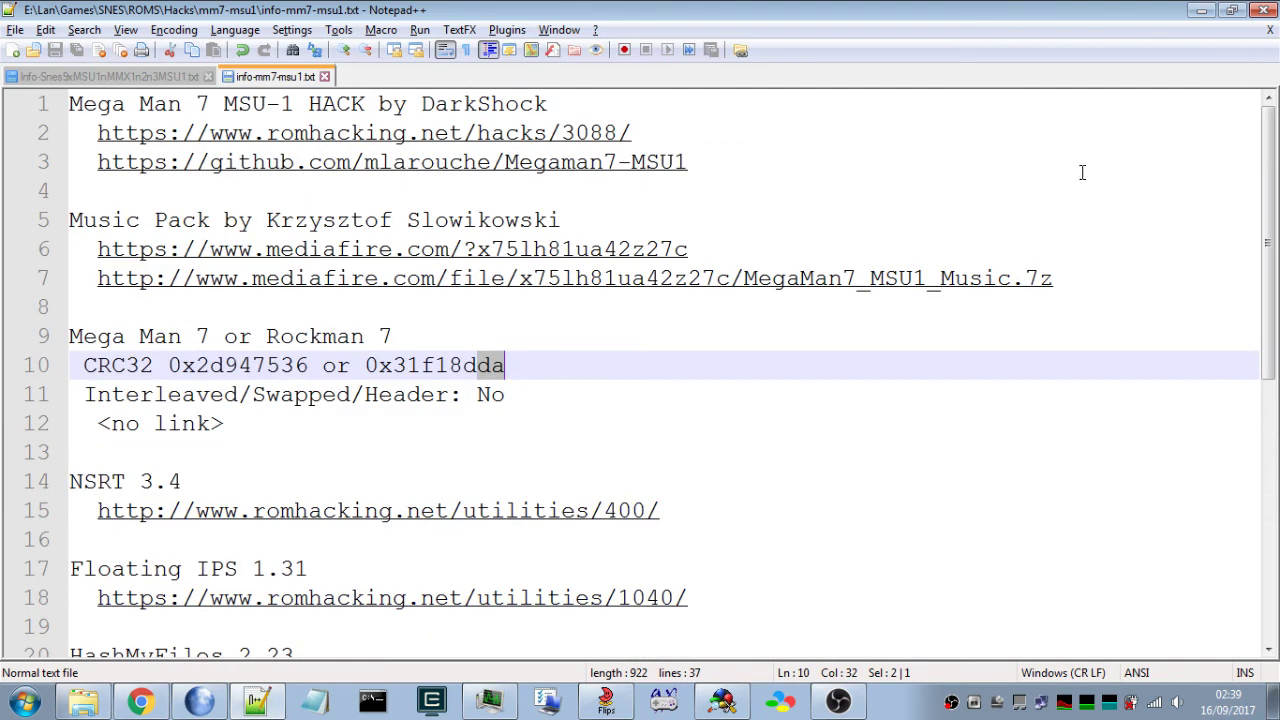
{"action": "left_click", "coordinate": [1201, 11]}
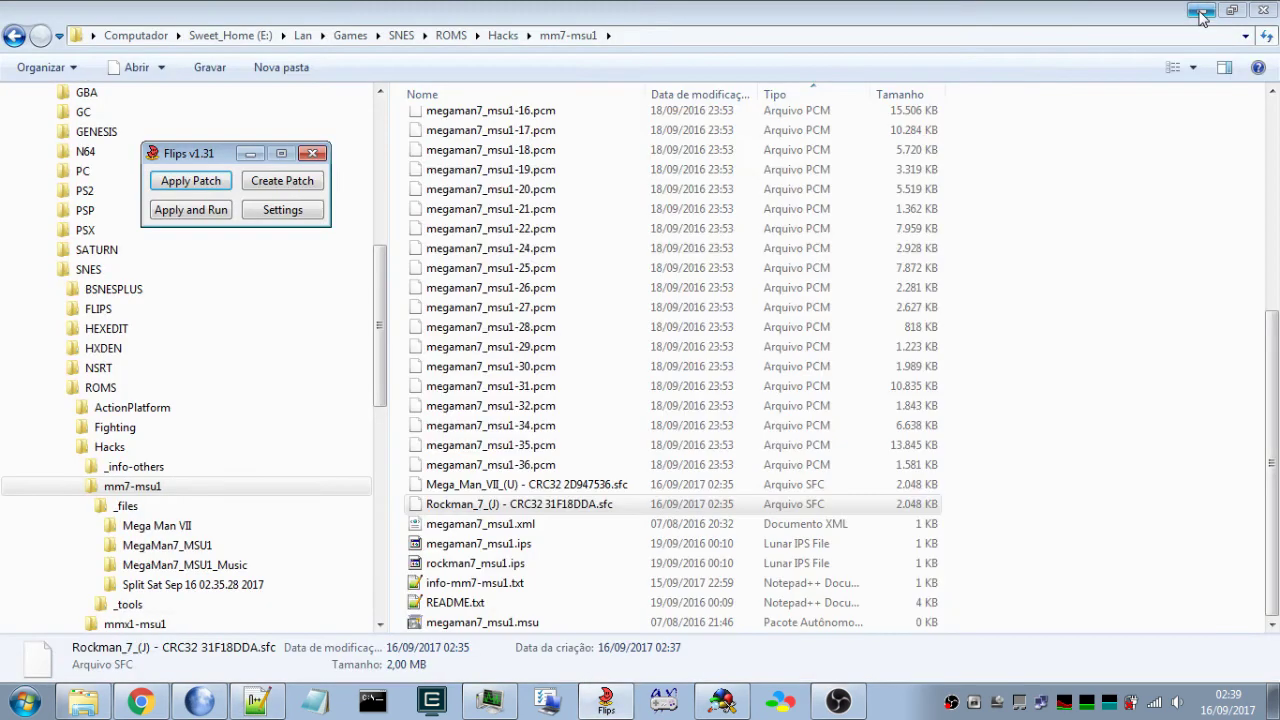
- Apply megaman7_msu1.ips from the mm7-msu1 folder to Mega_Man_VII_(U) - CRC32 2D947536.sfc, save it there as megaman7_msu1.sfc and select the new file in Windows Explorer
{"action": "left_click", "coordinate": [191, 181]}
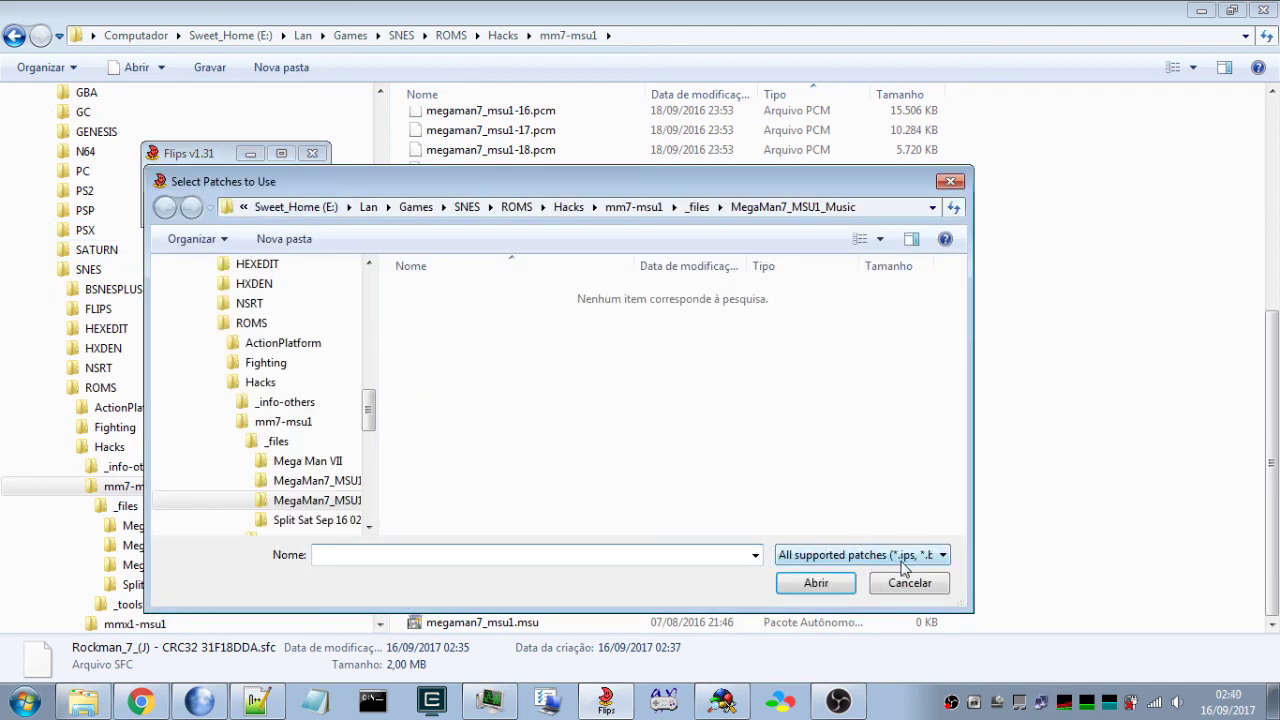
{"action": "left_click", "coordinate": [634, 207]}
{"action": "left_click", "coordinate": [514, 338]}
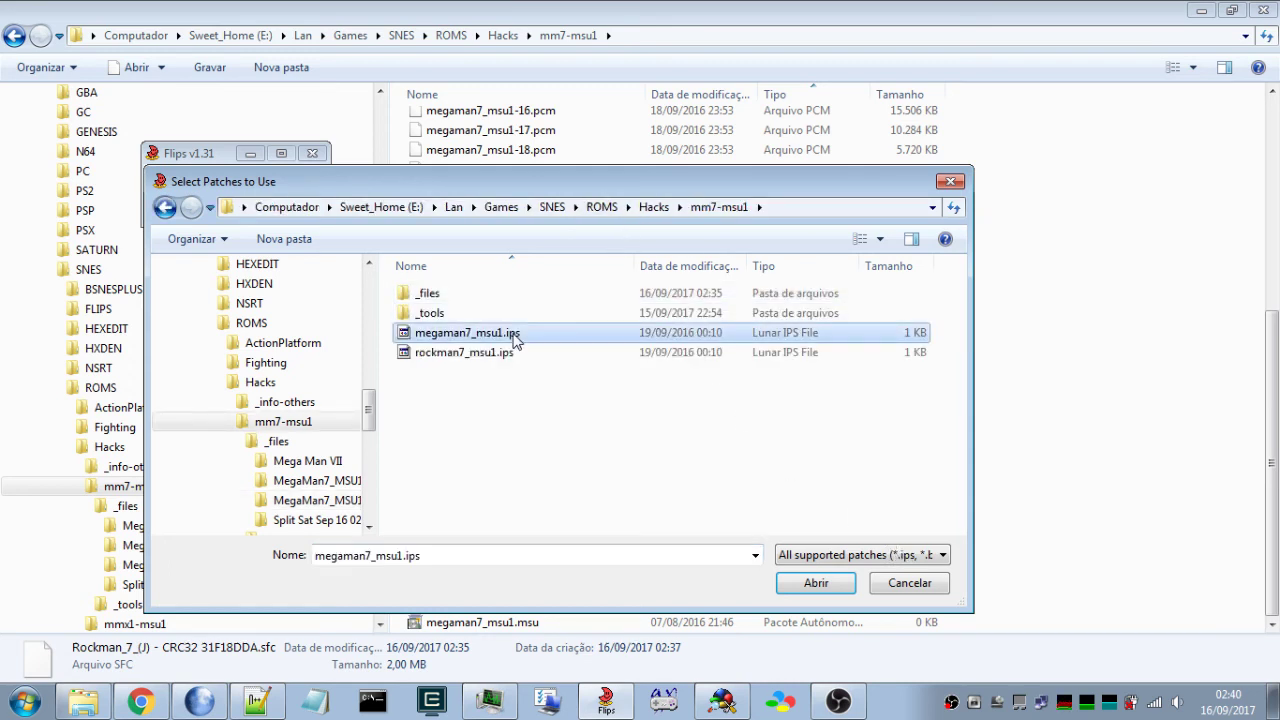
{"action": "left_click", "coordinate": [816, 583]}
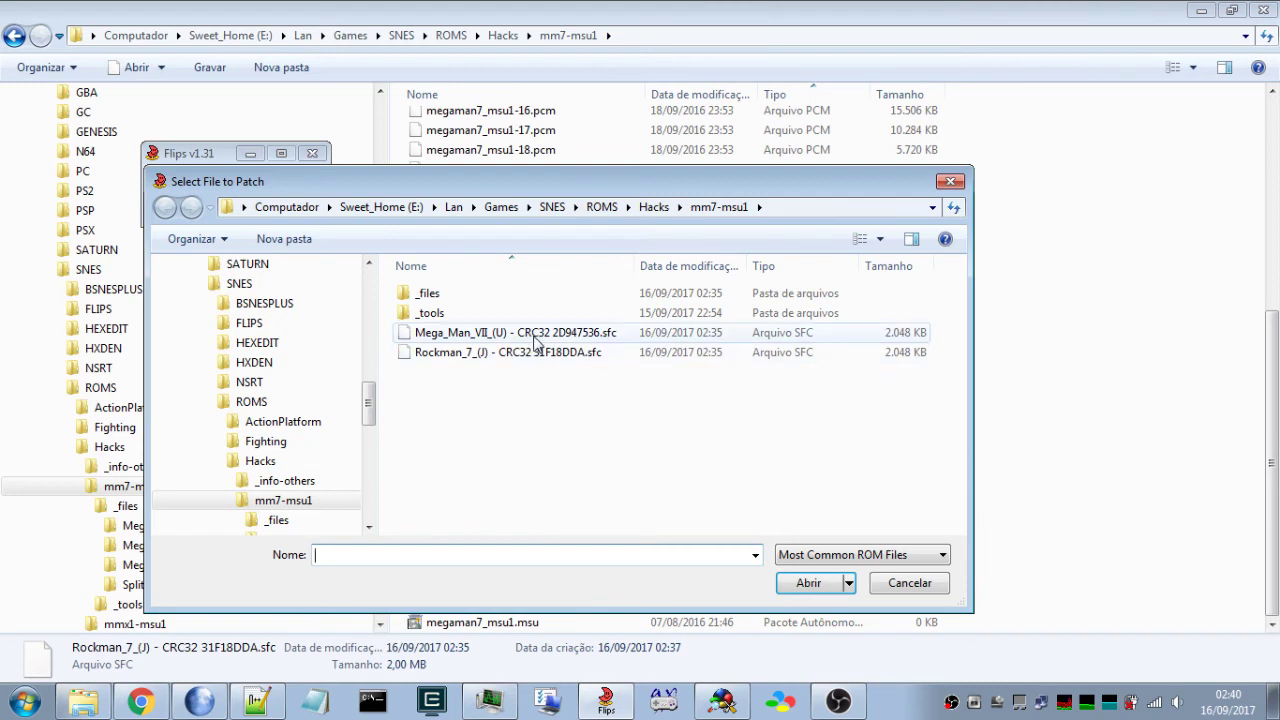
{"action": "left_click", "coordinate": [534, 337]}
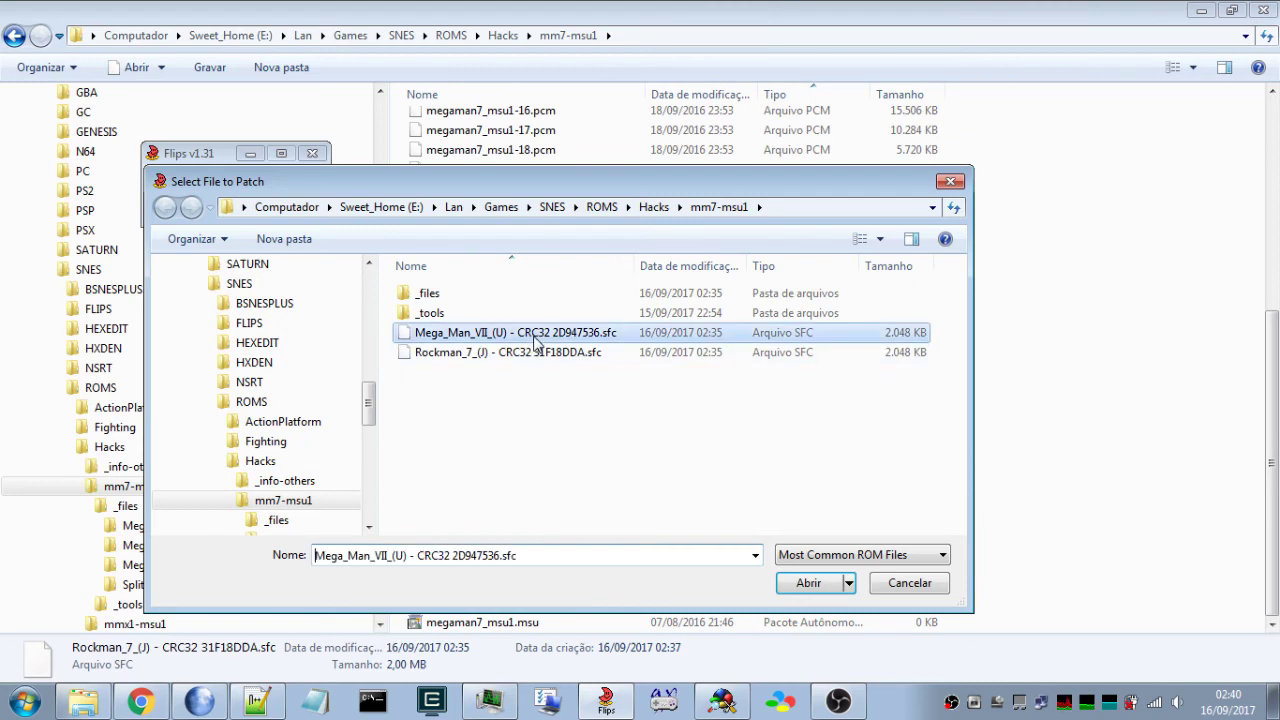
{"action": "left_click", "coordinate": [816, 586]}
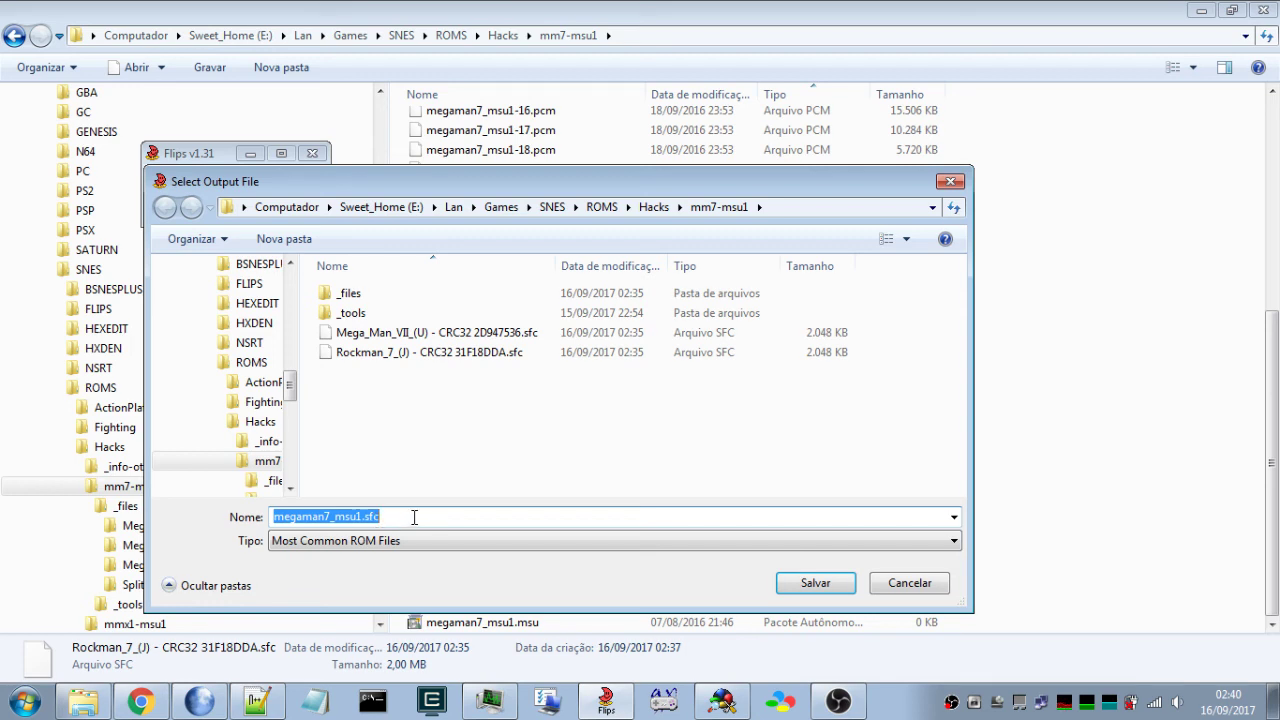
{"action": "left_click", "coordinate": [815, 583]}
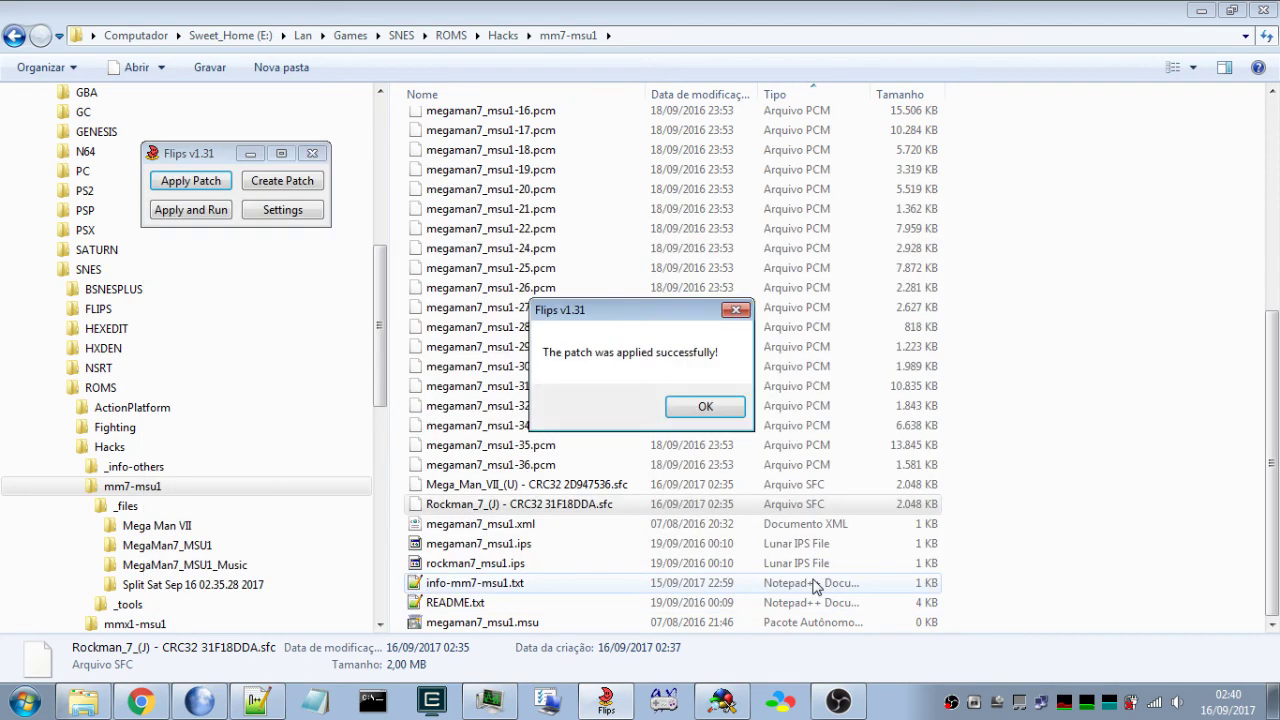
{"action": "left_click", "coordinate": [705, 408]}
{"action": "left_click", "coordinate": [556, 506]}
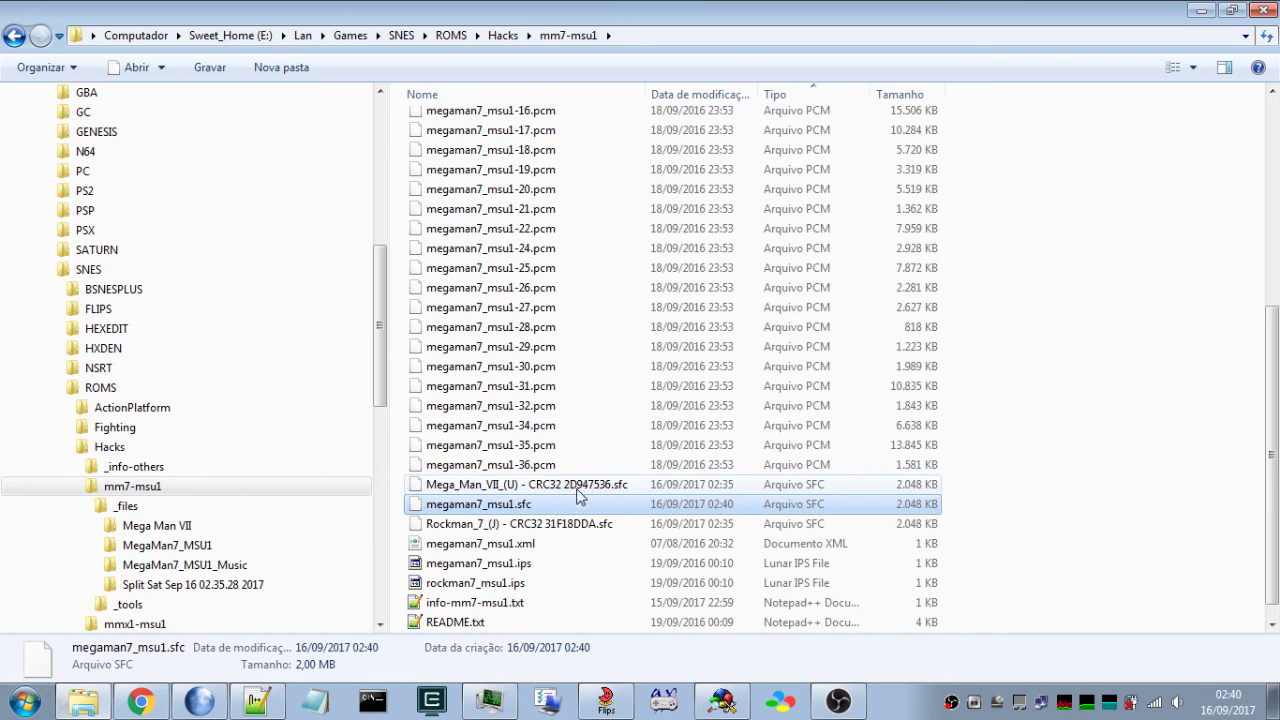
- Switch back to Flips and apply rockman7_msu1.ips to Rockman_7_(J) - CRC32 31F18DDA.sfc, saving the output as rockman7_msu1.sfc
{"action": "left_click", "coordinate": [606, 700]}
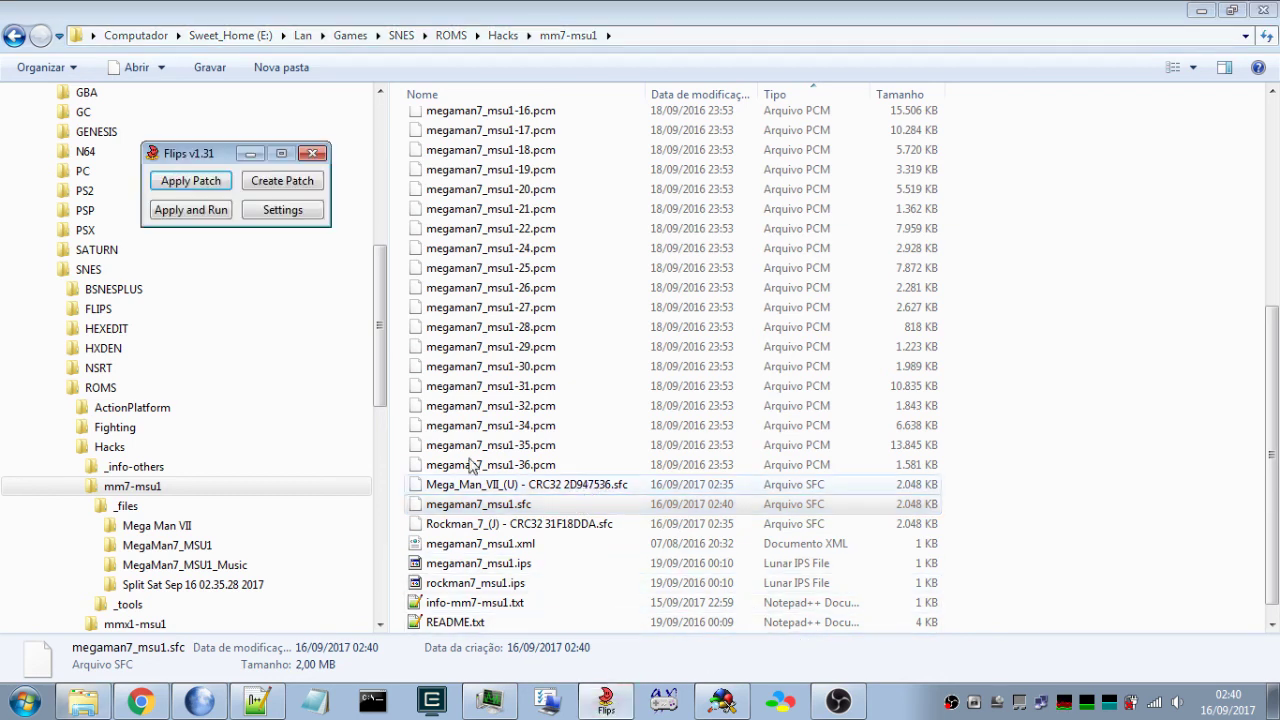
{"action": "left_click", "coordinate": [186, 185]}
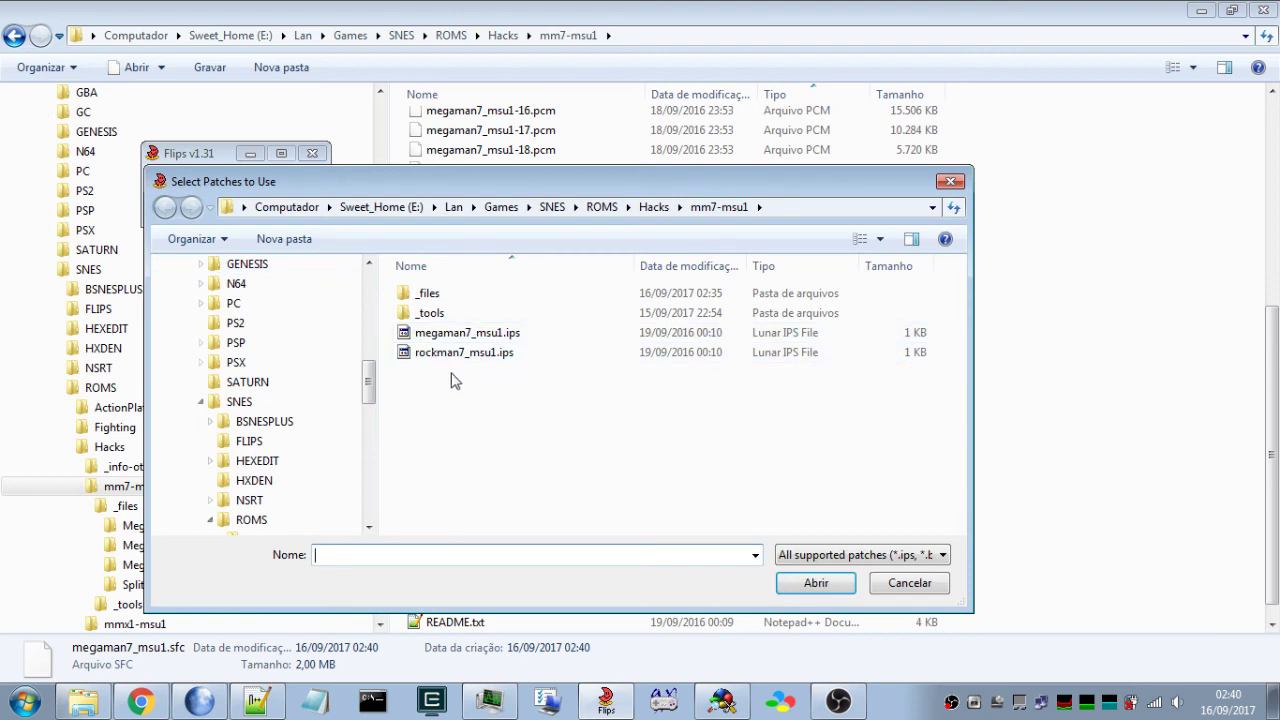
{"action": "double_click", "coordinate": [470, 352]}
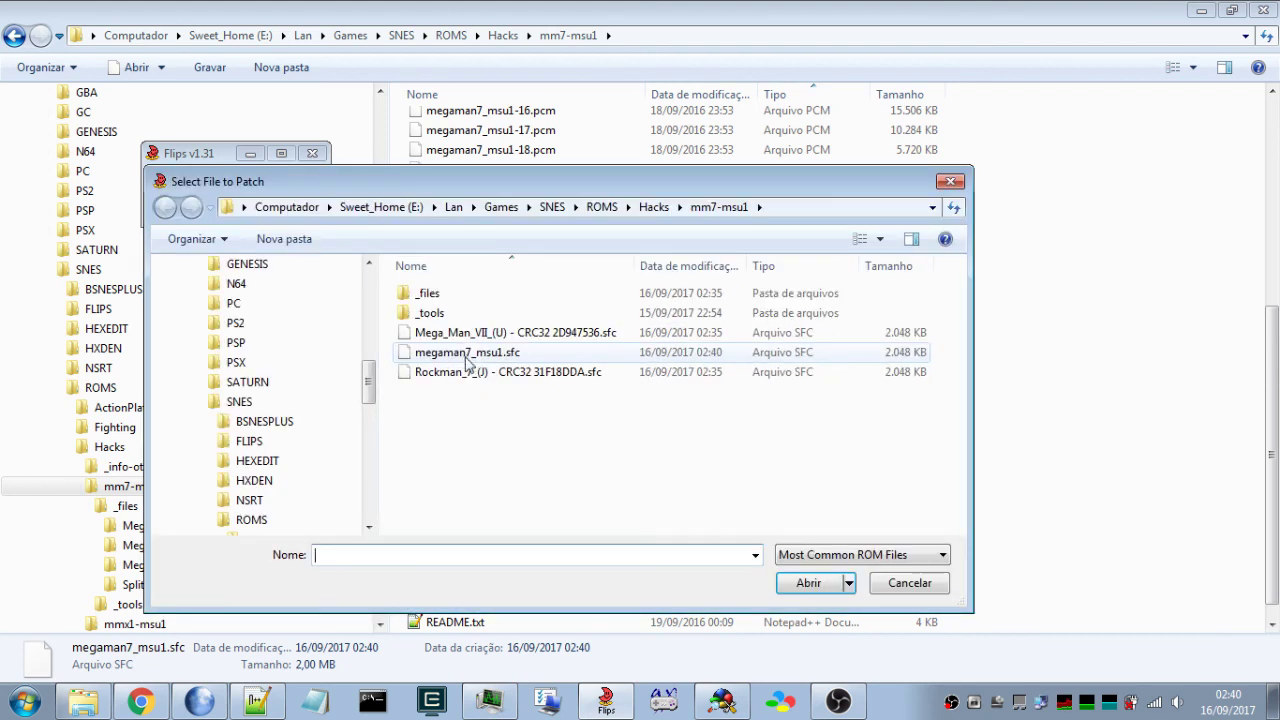
{"action": "double_click", "coordinate": [488, 374]}
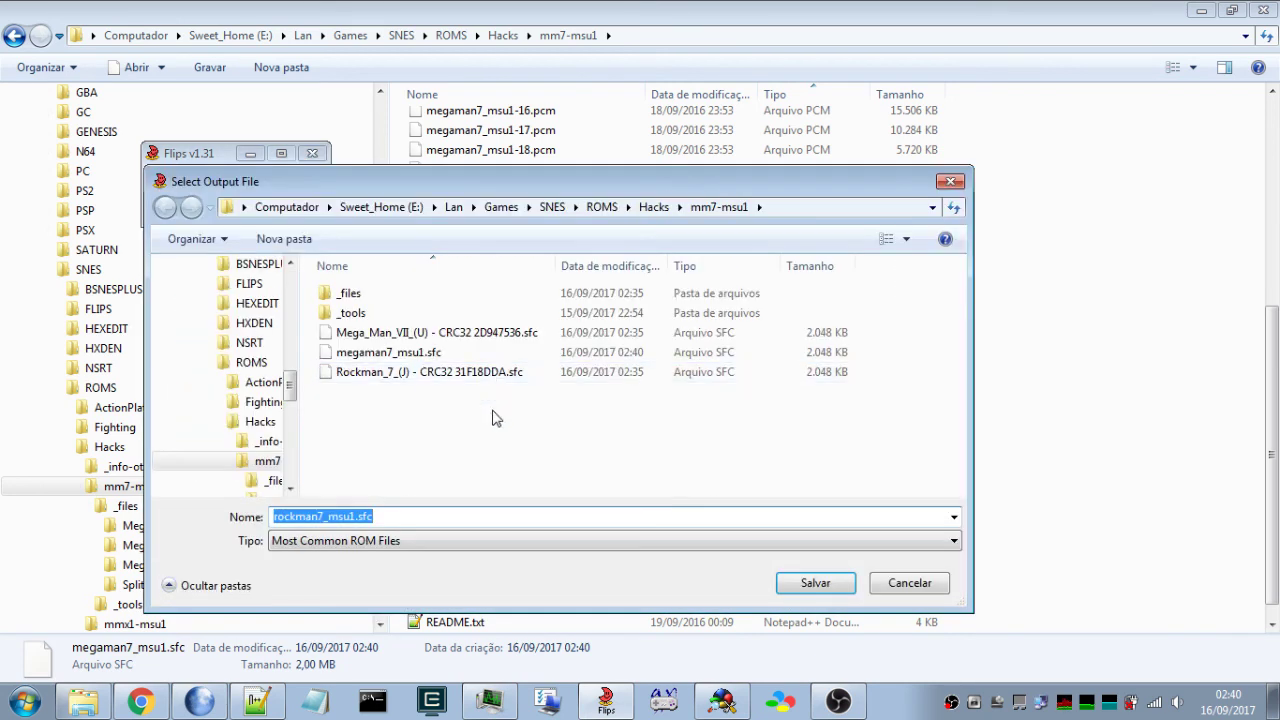
{"action": "left_click", "coordinate": [812, 584]}
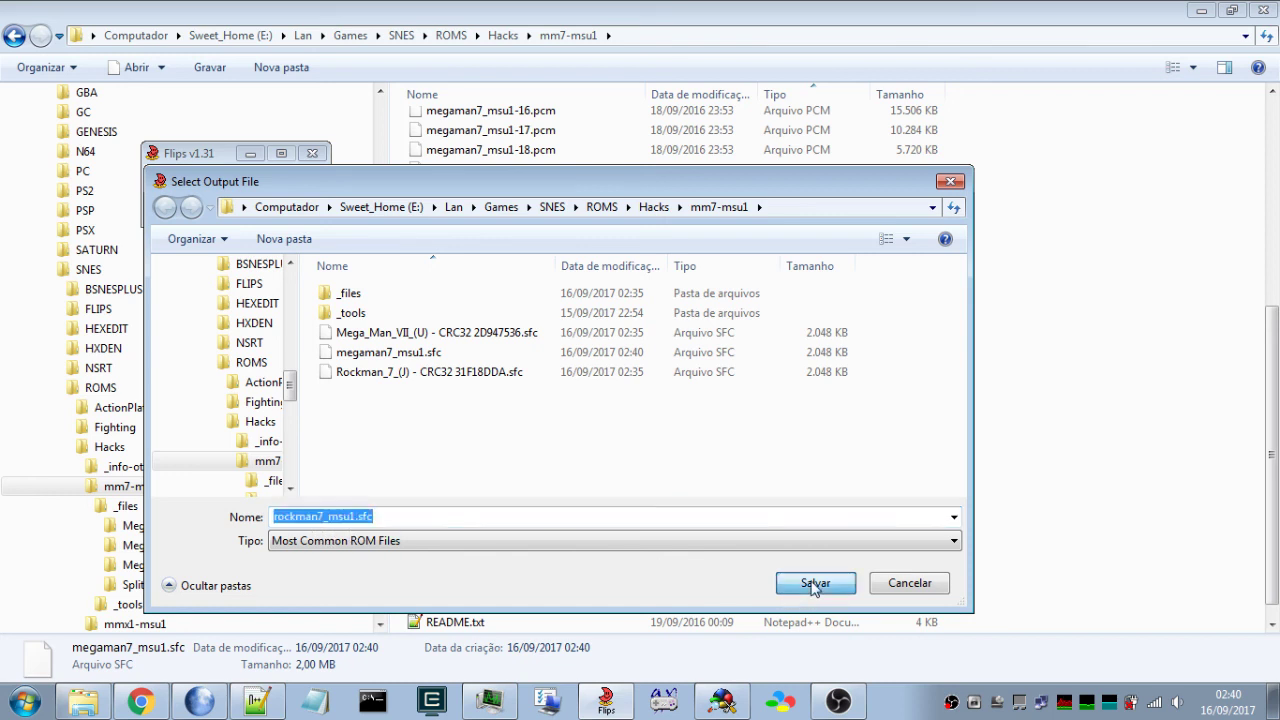